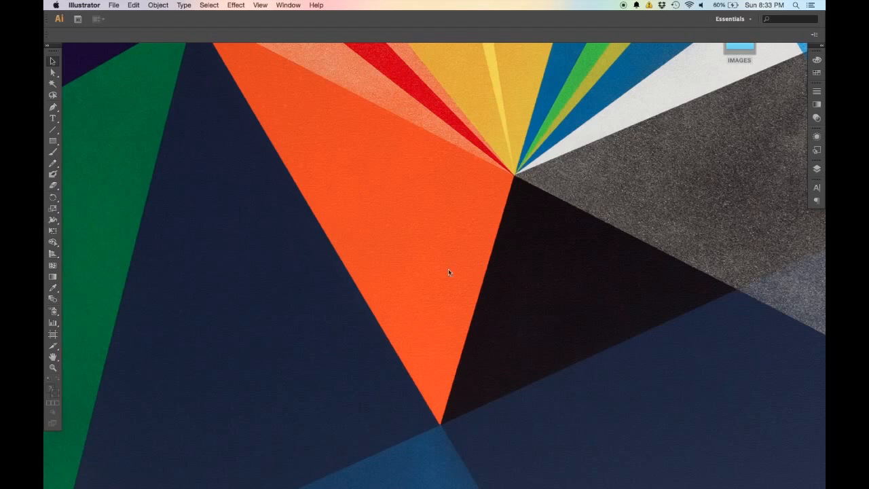
- Start a new document named Practice using the Print profile
left_click(113, 7)
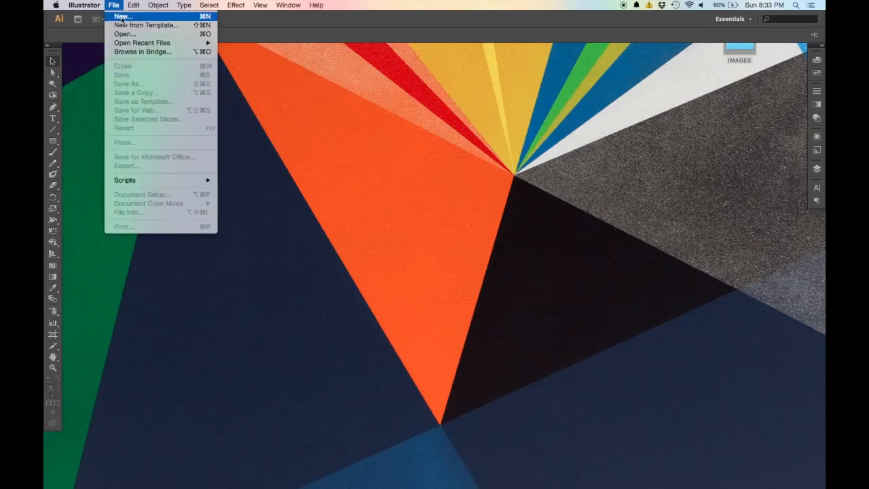
left_click(122, 17)
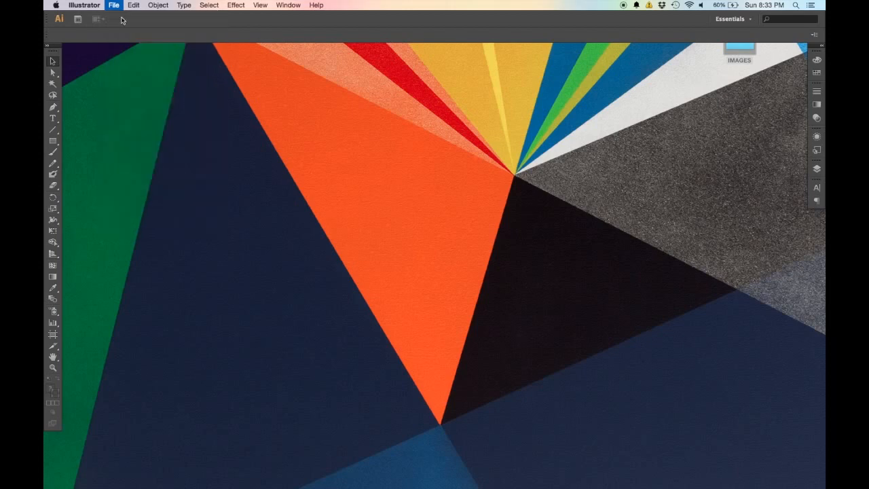
left_click_drag(360, 147, 353, 124)
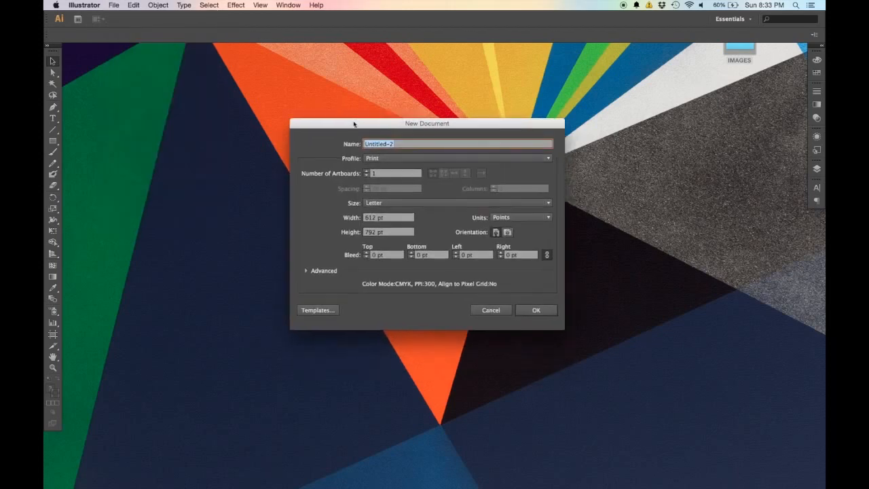
left_click_drag(502, 127, 514, 135)
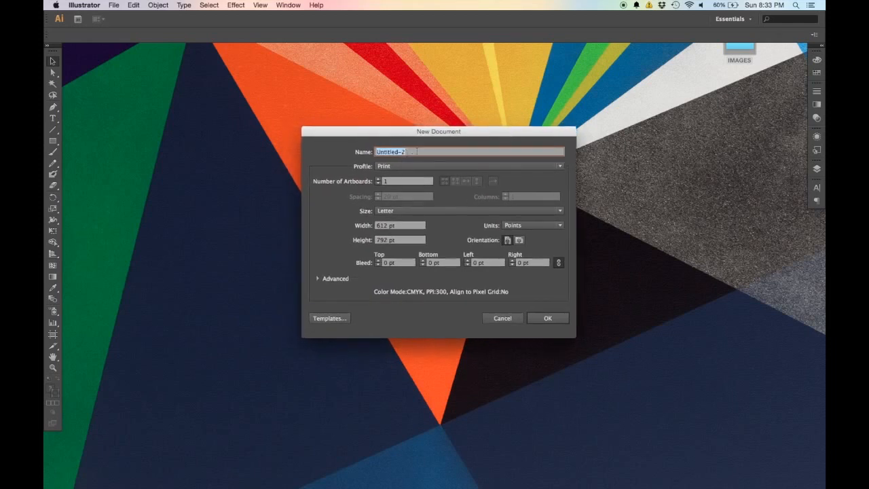
type("Practice")
left_click(452, 165)
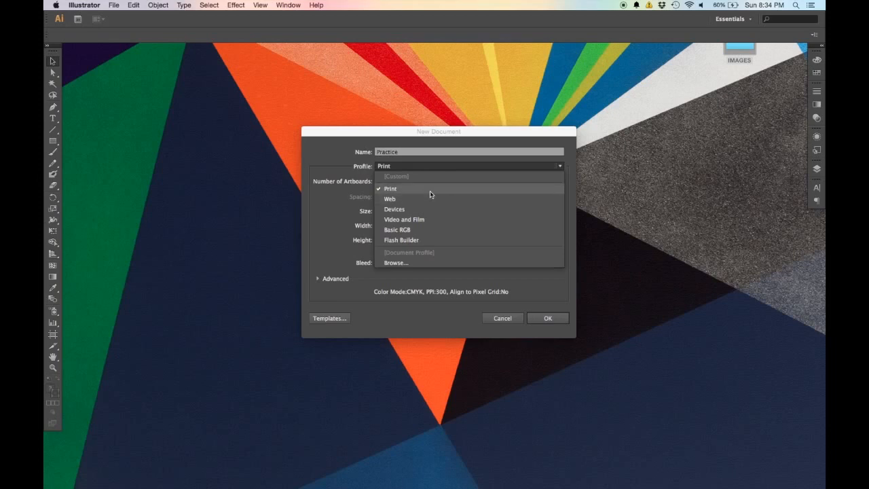
left_click(431, 189)
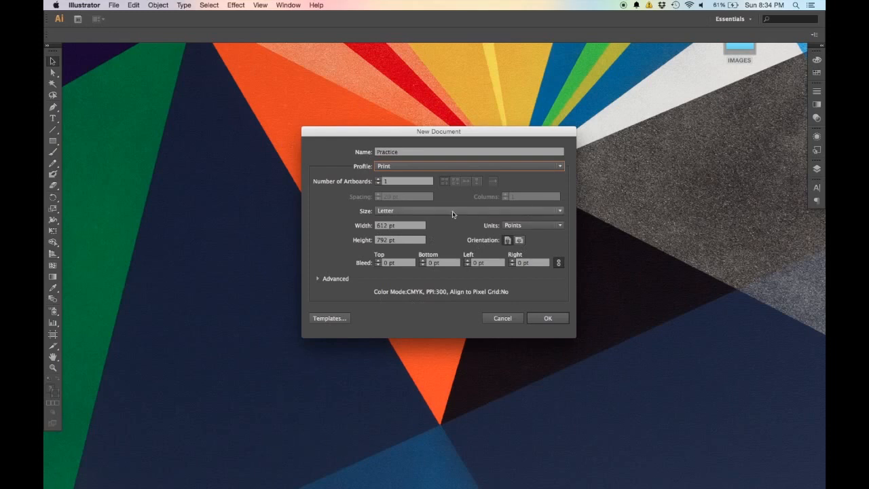
- Keep one artboard at Letter size for the new document and set its units to Inches
left_click(392, 182)
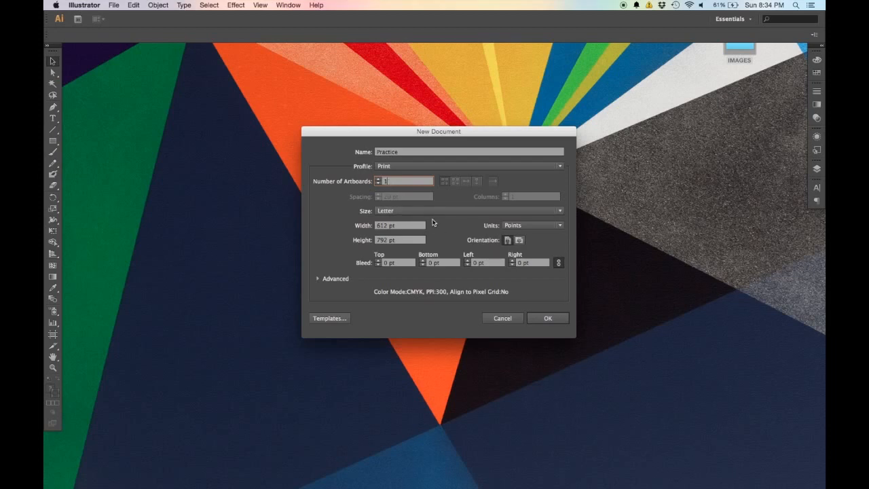
left_click(432, 211)
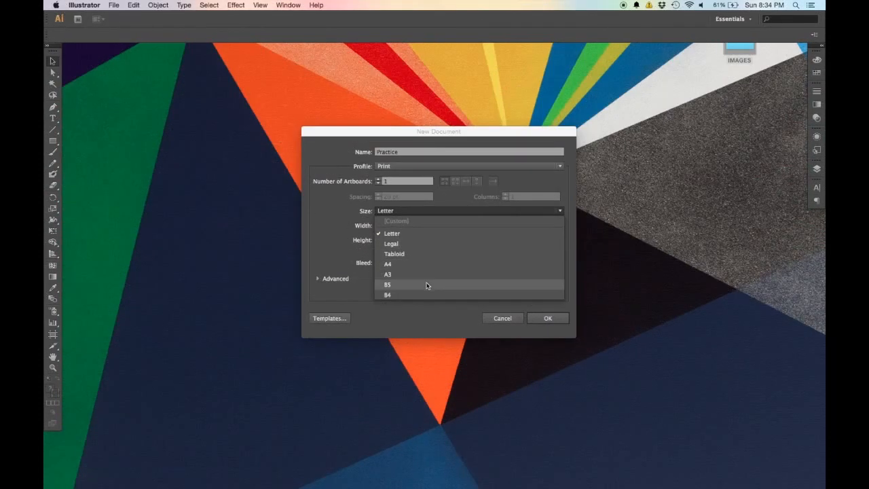
left_click(442, 210)
left_click(397, 224)
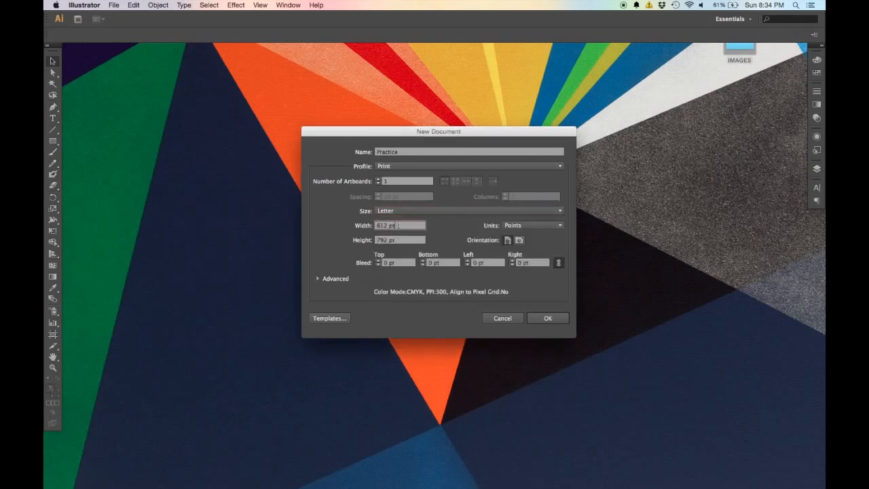
double_click(399, 225)
left_click(405, 239)
key("shift+Tab")
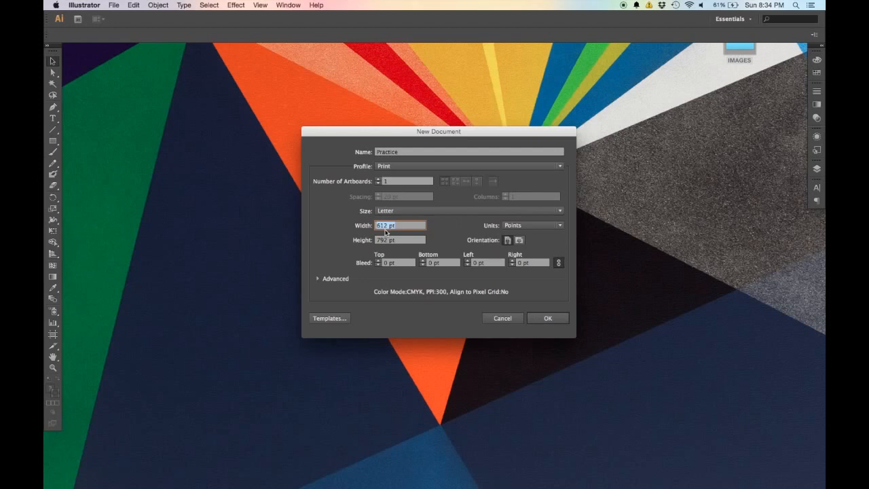
left_click(551, 226)
left_click(520, 255)
- Set the new document's width and height to 36 in
left_click(404, 226)
type("36")
key("Tab")
type("36")
key("Tab")
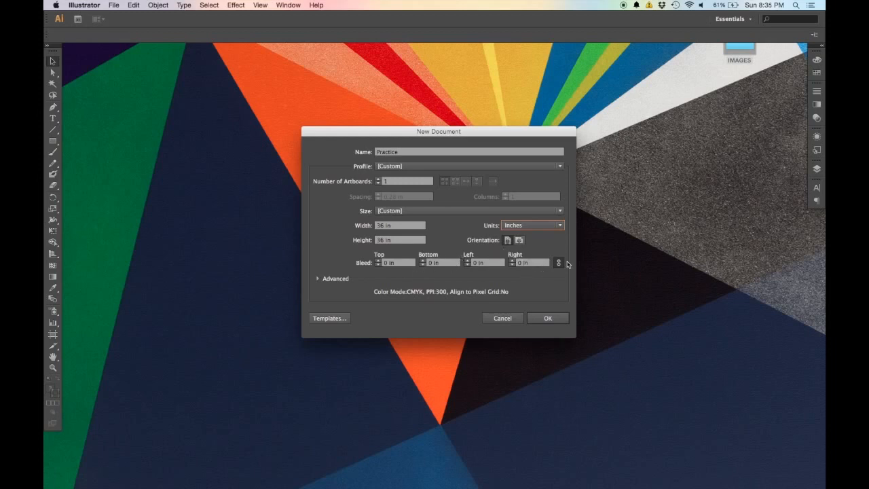
- Keep the units in Inches and set the page size to the Letter preset
left_click(543, 226)
left_click(543, 226)
left_click(517, 210)
left_click(491, 233)
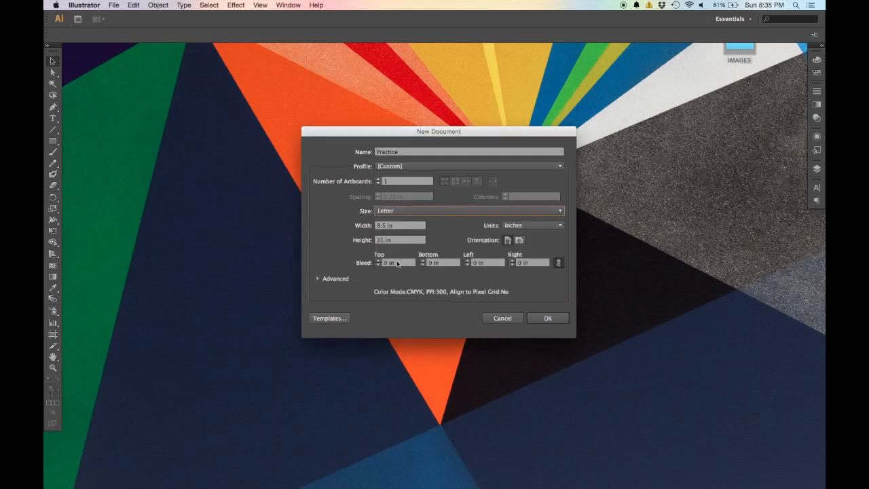
- Review the advanced color mode options, keep CMYK, and create the document
left_click(317, 279)
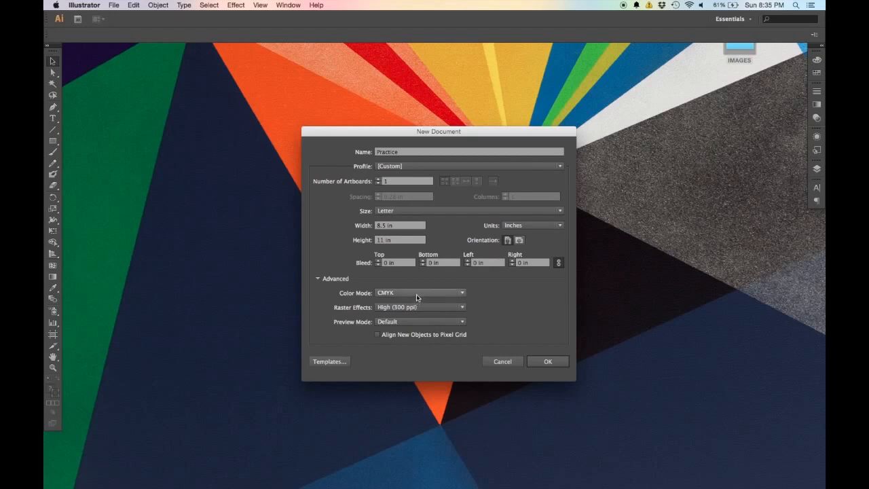
left_click(400, 296)
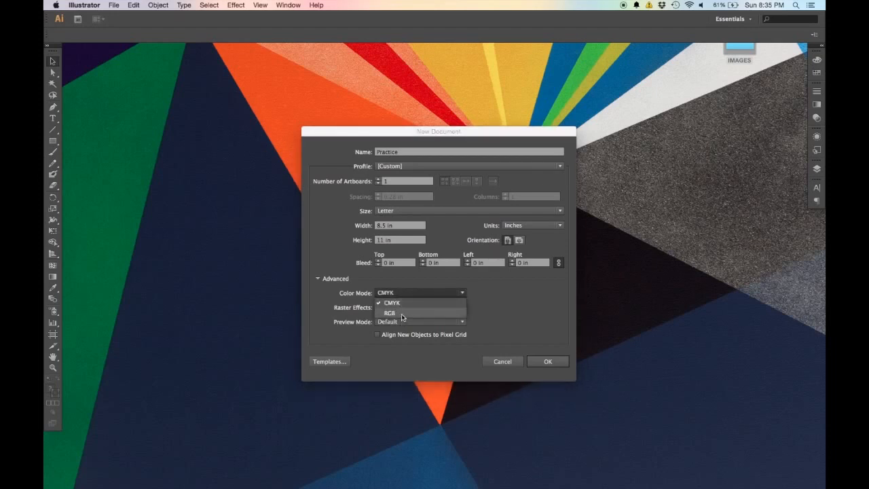
left_click(496, 304)
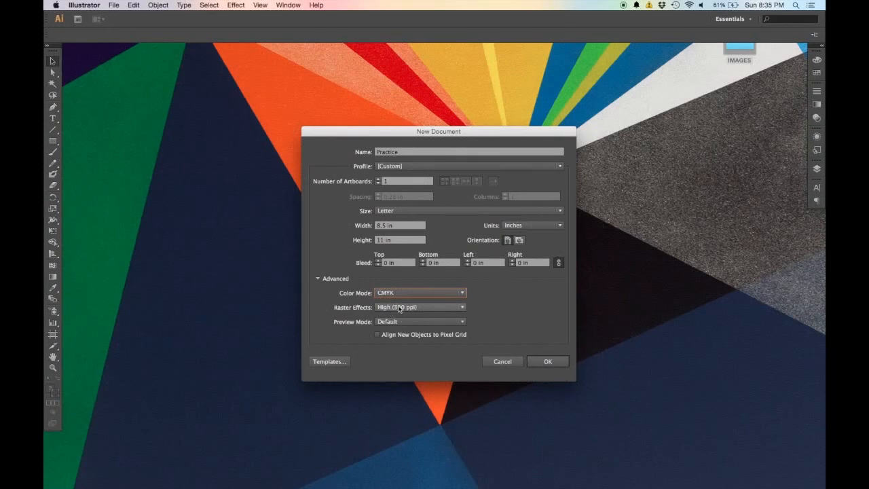
left_click(322, 280)
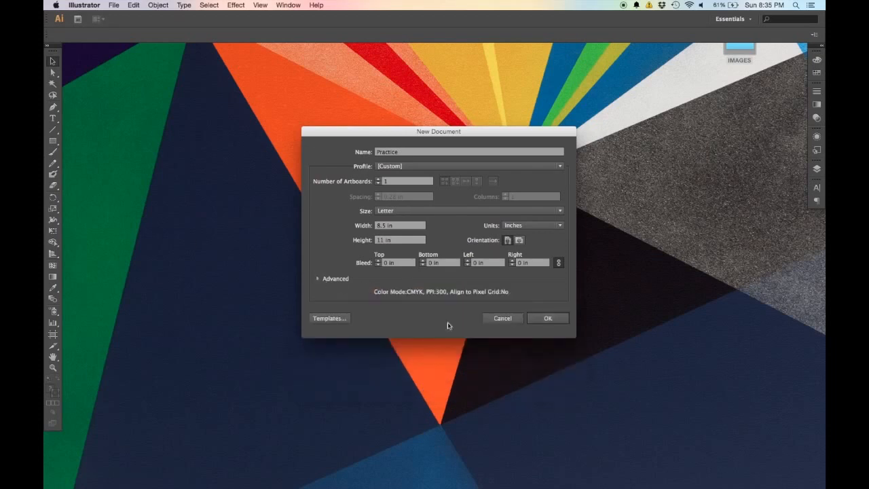
left_click(547, 317)
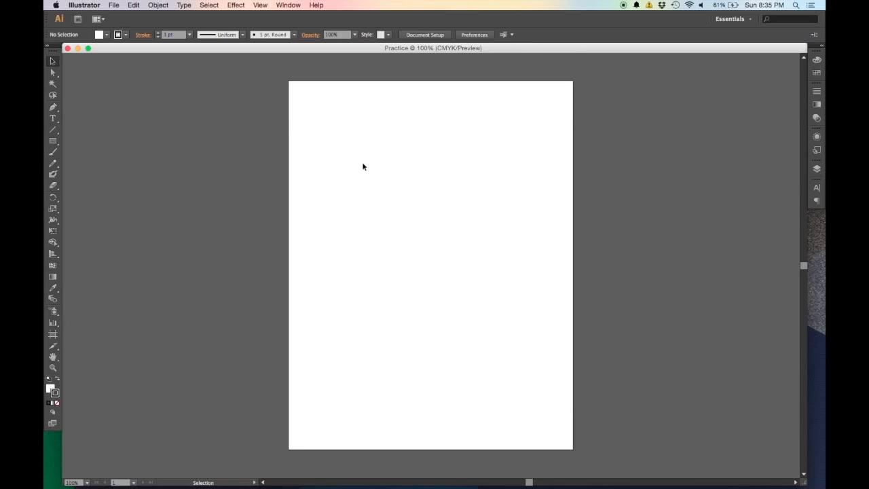
- Examine the blank artboard at several magnifications between 66.67% and 200%, finishing at 100%
key("super+equal")
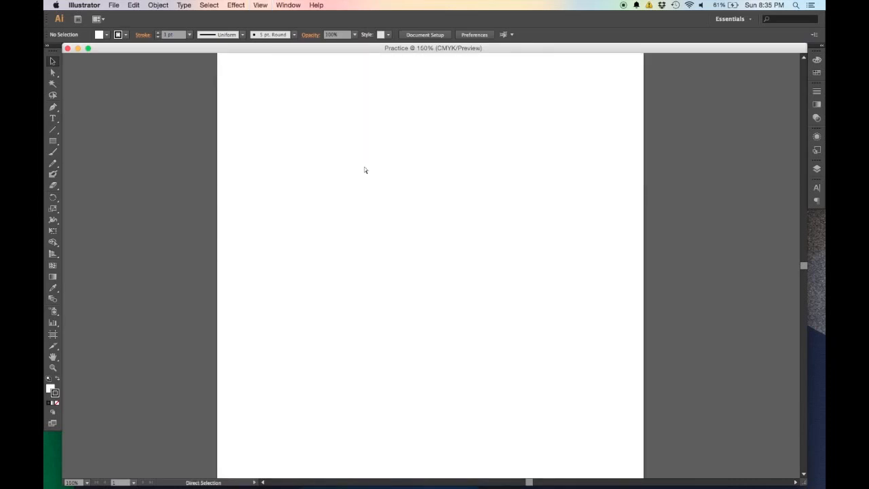
key("super+equal")
key("super+minus")
key("super+minus")
key("super+minus")
key("super+minus")
key("super+equal")
key("super+equal")
key("super+equal")
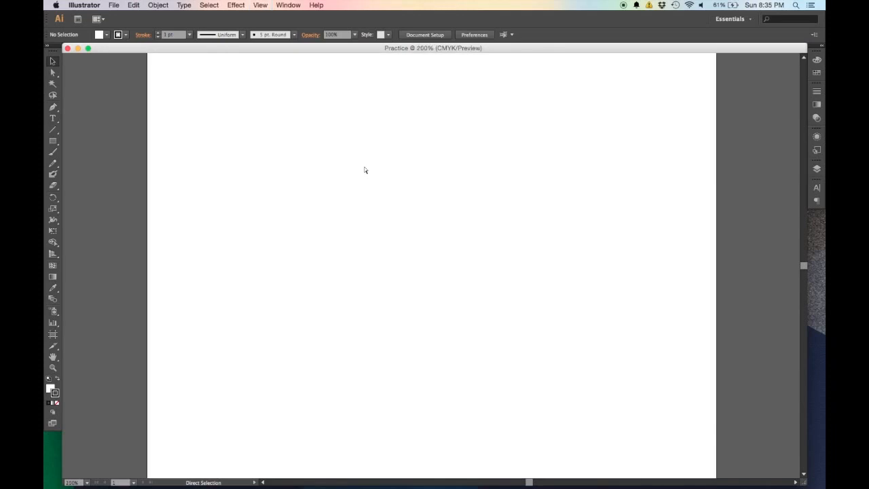
key("super+minus")
key("super+minus")
key("super+minus")
key("super+equal")
key("super+equal")
key("super+minus")
key("super+minus")
key("super+equal")
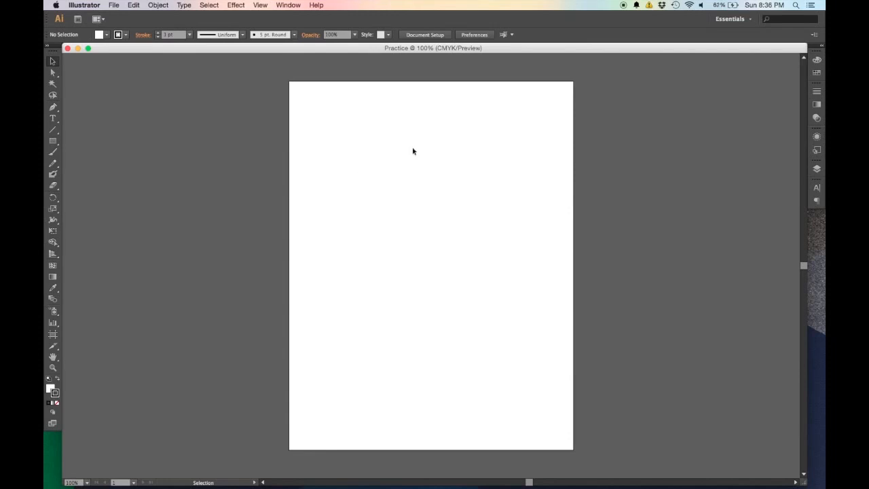
key("super+equal")
key("super+equal")
key("super+minus")
key("super+minus")
key("super+minus")
key("super+minus")
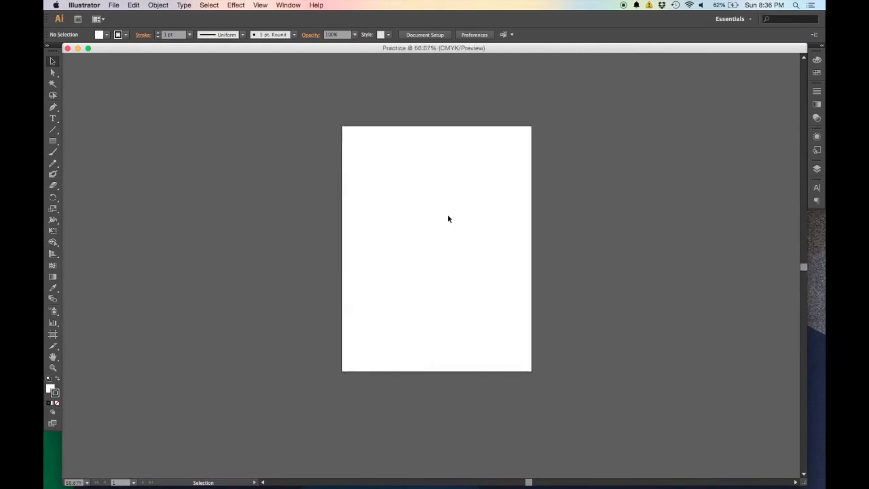
key("super+equal")
key("super+equal")
key("super+equal")
key("super+equal")
key("super+minus")
key("super+minus")
key("super+minus")
key("super+equal")
key("super+equal")
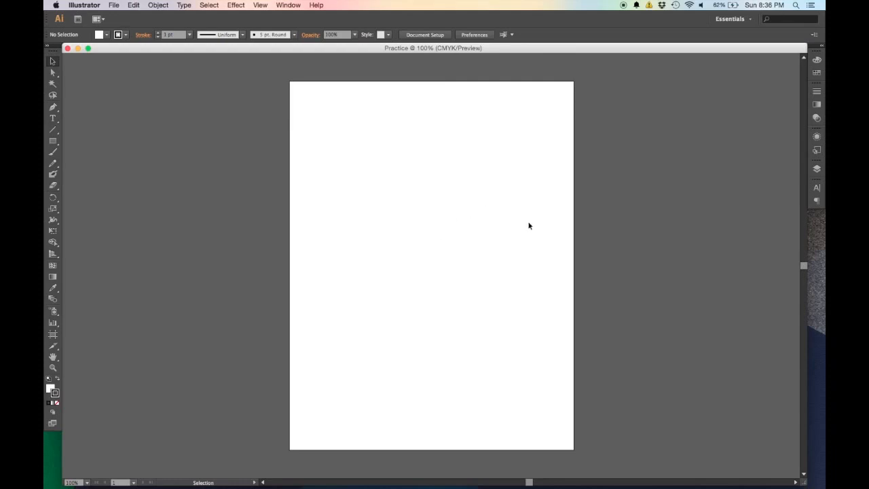
- Pan around the artboard horizontally and vertically at 100% to view it from different positions
key("space")
left_click_drag(445, 230, 326, 231)
left_click_drag(384, 201, 419, 242)
mouse_move(803, 264)
left_mouse_down()
mouse_move(805, 236)
mouse_move(805, 279)
mouse_move(804, 260)
mouse_move(806, 271)
left_mouse_up()
scroll(517, 301, "up", 3)
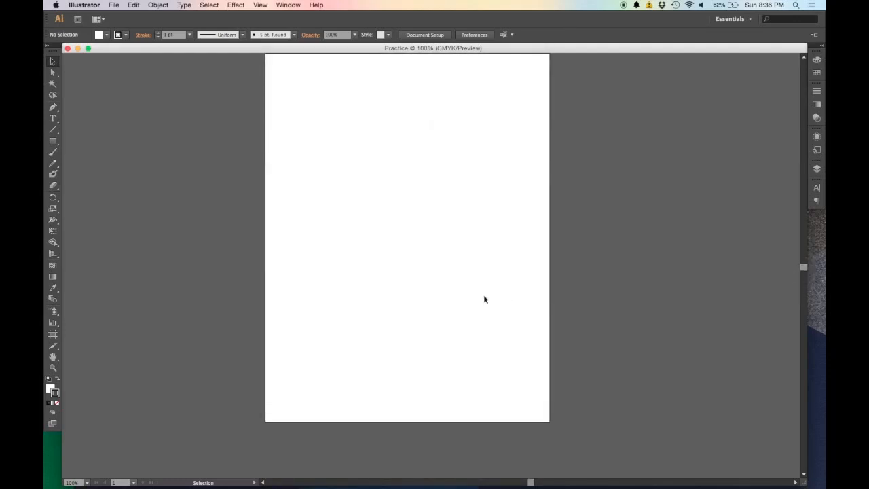
scroll(477, 298, "down", 2)
scroll(479, 285, "down", 1)
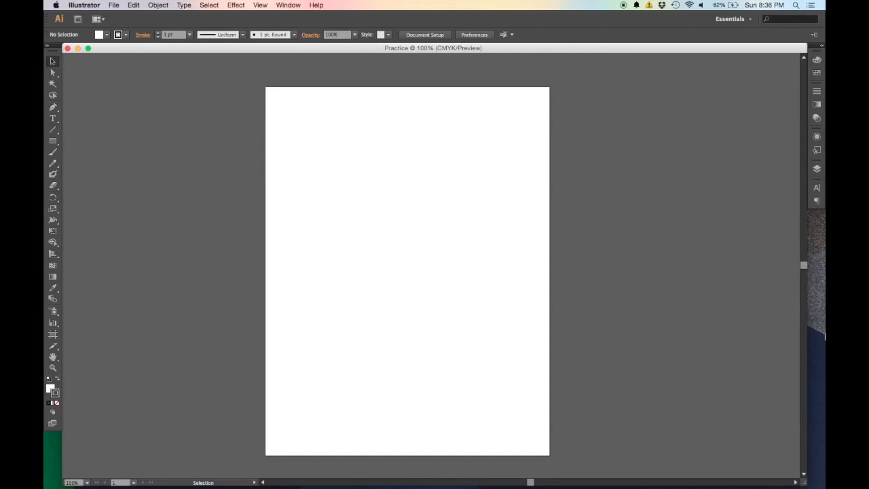
- Zoom out to 3.13% to view the whole canvas around the artboard, and return to 25%
scroll(615, 305, "down", 6)
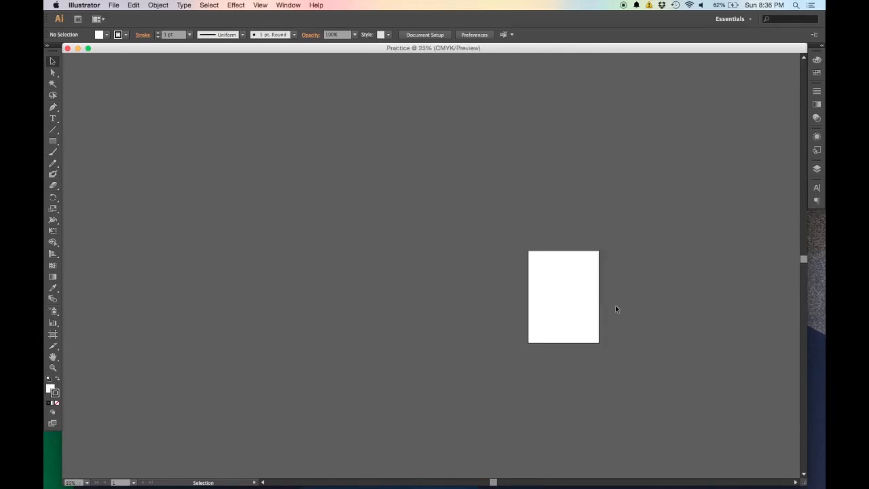
scroll(536, 313, "down", 3)
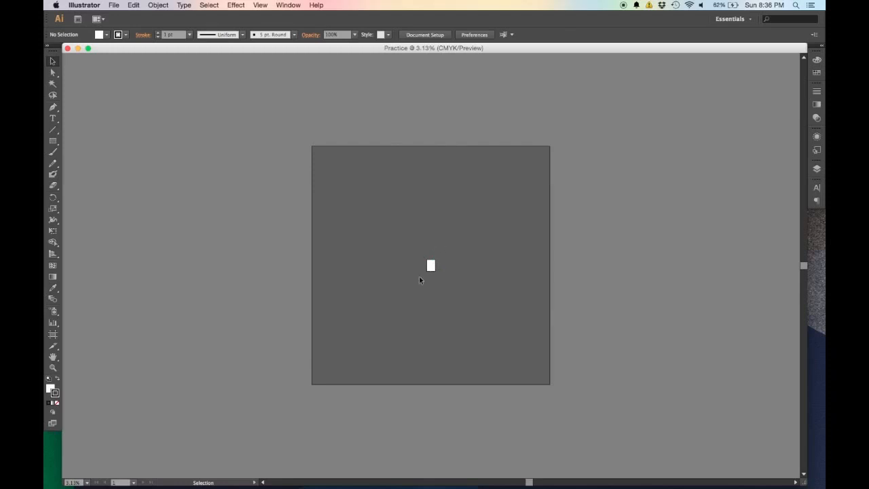
key("super+plus")
key("super+plus")
key("super+plus")
key("super+plus")
key("super+plus")
key("super+plus")
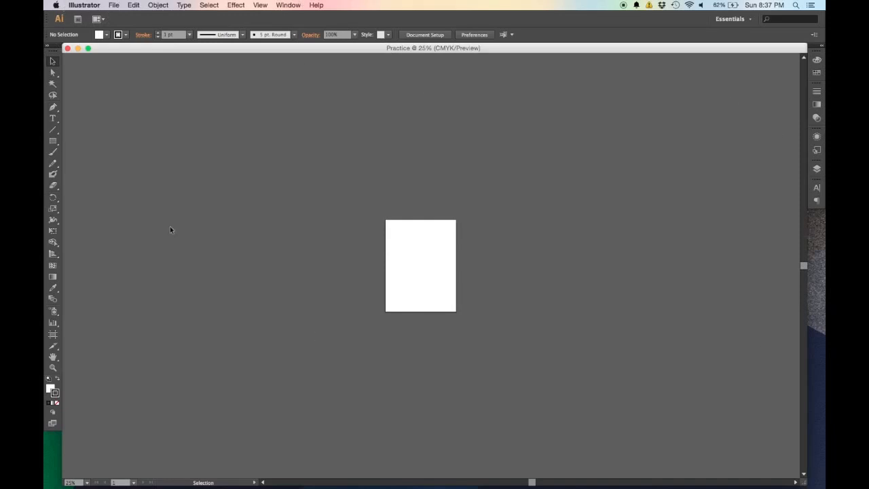
- Arrange the drawing tools in two columns and undock the collapsed panel group
left_click(165, 2)
left_click(153, 5)
left_click(48, 47)
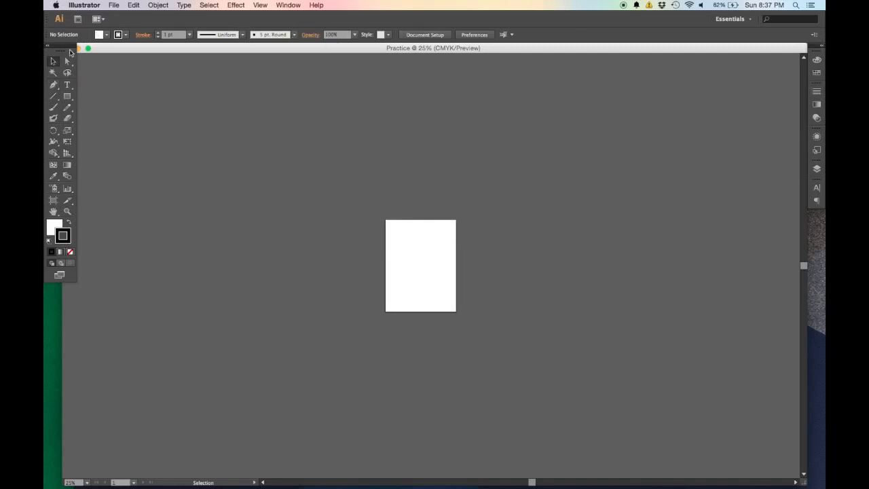
mouse_move(54, 48)
left_mouse_down()
mouse_move(315, 165)
mouse_move(316, 150)
mouse_move(585, 119)
mouse_move(163, 119)
mouse_move(65, 62)
mouse_move(66, 49)
left_mouse_up()
mouse_move(818, 47)
left_mouse_down()
mouse_move(763, 79)
mouse_move(817, 72)
mouse_move(746, 91)
mouse_move(816, 73)
mouse_move(817, 55)
left_mouse_up()
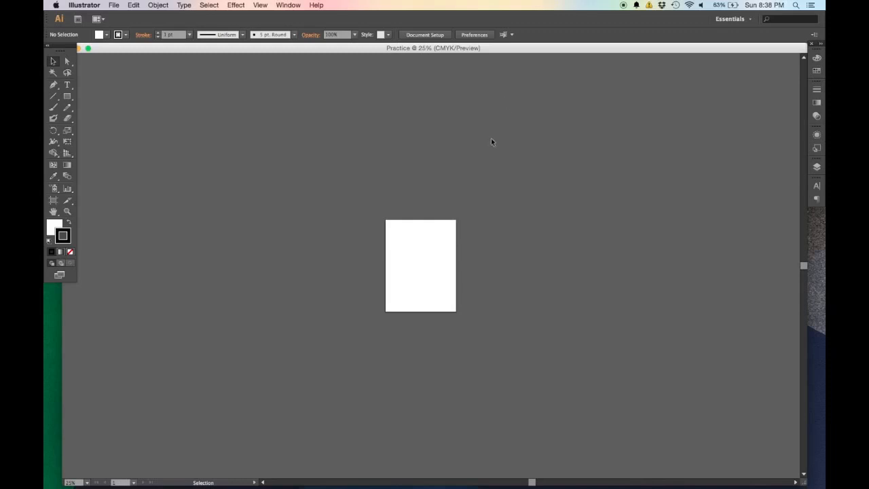
- Enlarge the artboard view to 150% and reposition it within the document window
scroll(431, 255, "up", 2)
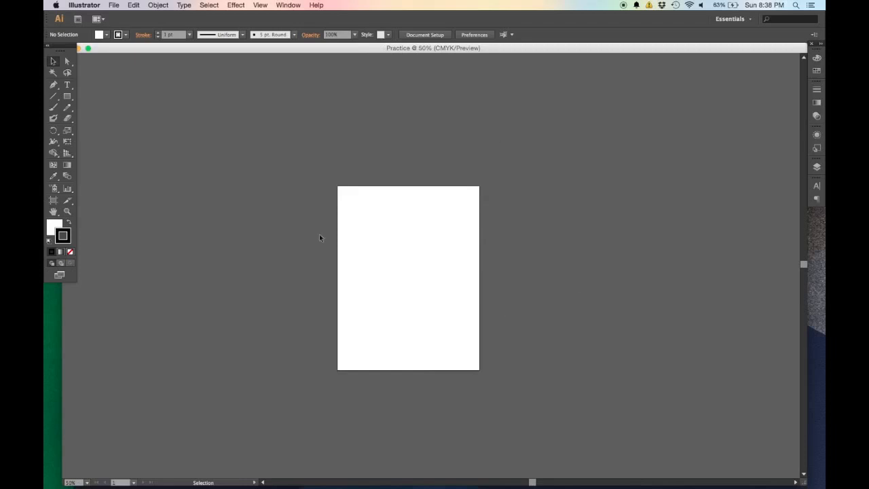
scroll(429, 236, "up", 1)
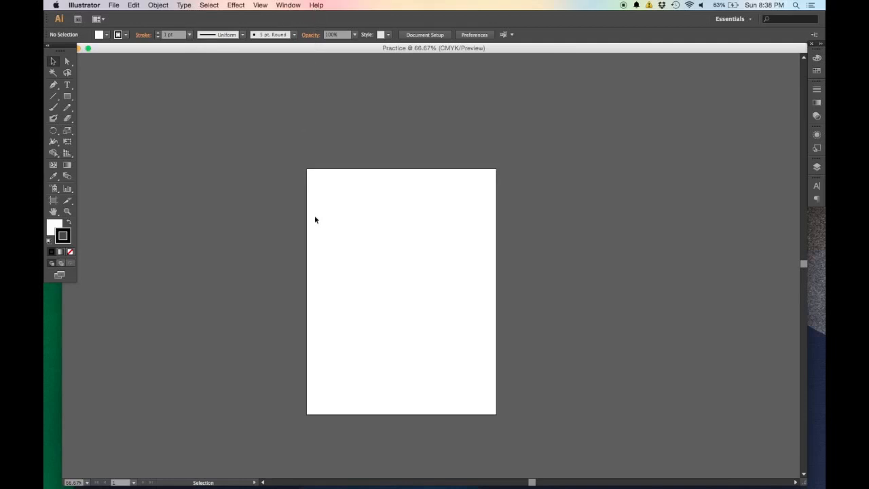
scroll(353, 224, "up", 2)
left_click_drag(364, 238, 304, 204)
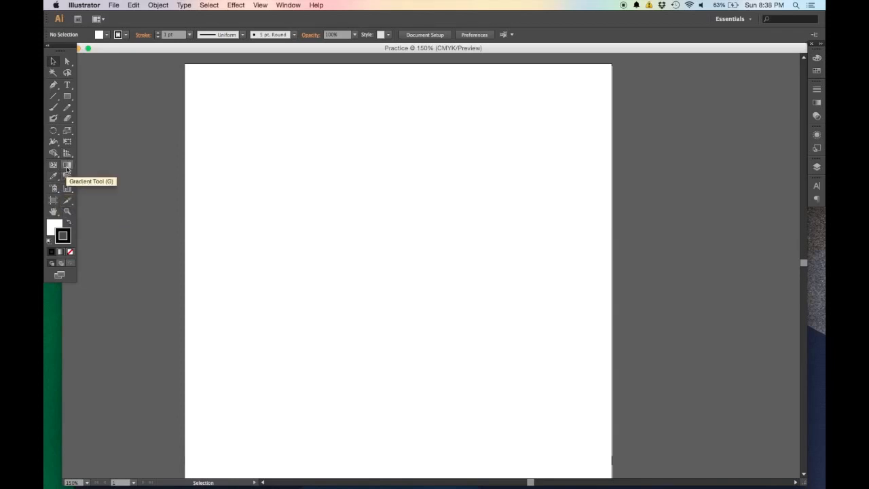
- Switch back and forth between the Type tool and the Selection tool
left_click(66, 85)
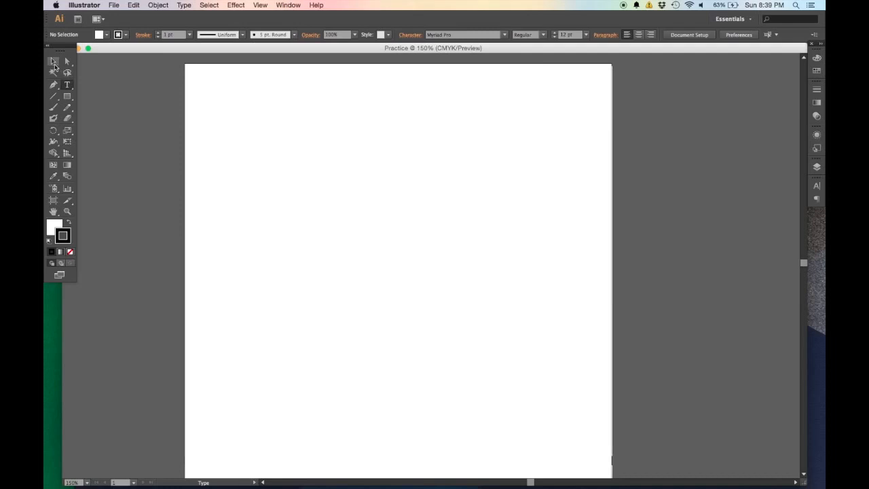
left_click(55, 63)
key("t")
left_click(53, 61)
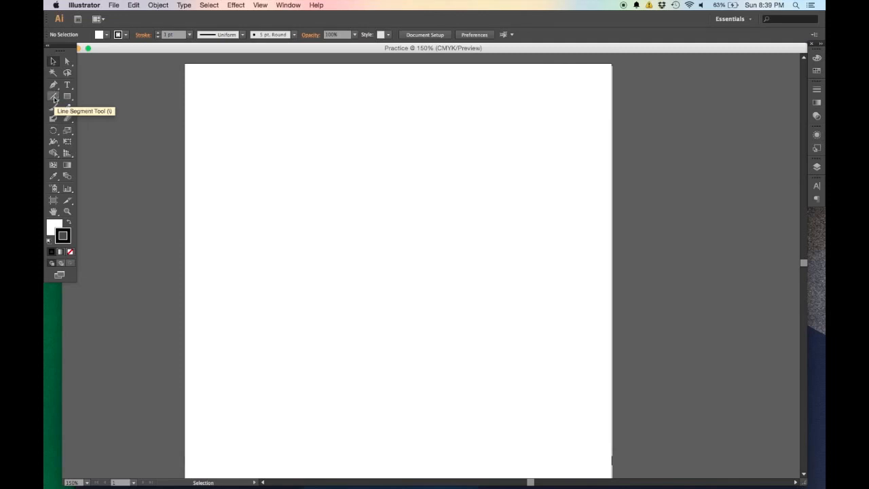
- Draw six straight lines at different angles across the upper half of the artboard with the Line Segment tool
left_click(54, 96)
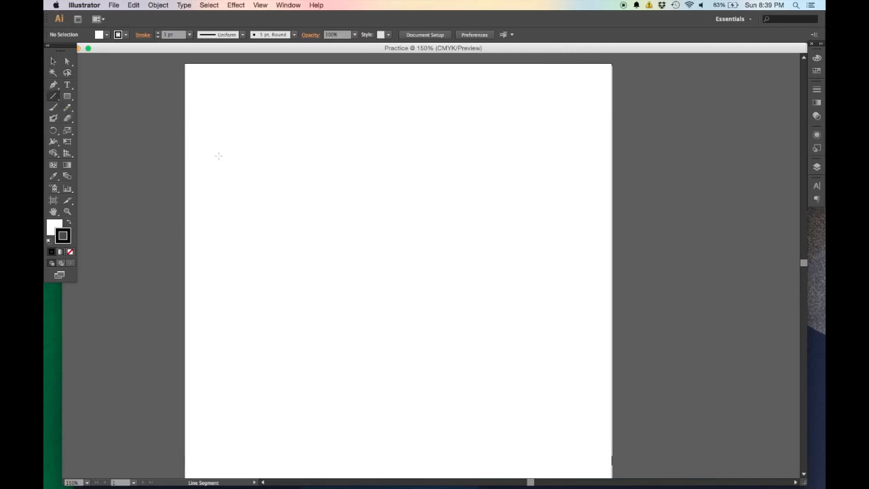
left_click_drag(219, 107, 449, 168)
left_click_drag(456, 251, 251, 174)
left_click_drag(312, 317, 426, 65)
left_click_drag(537, 143, 470, 387)
left_click_drag(577, 378, 336, 263)
left_click_drag(547, 87, 479, 70)
left_click_drag(577, 275, 223, 298)
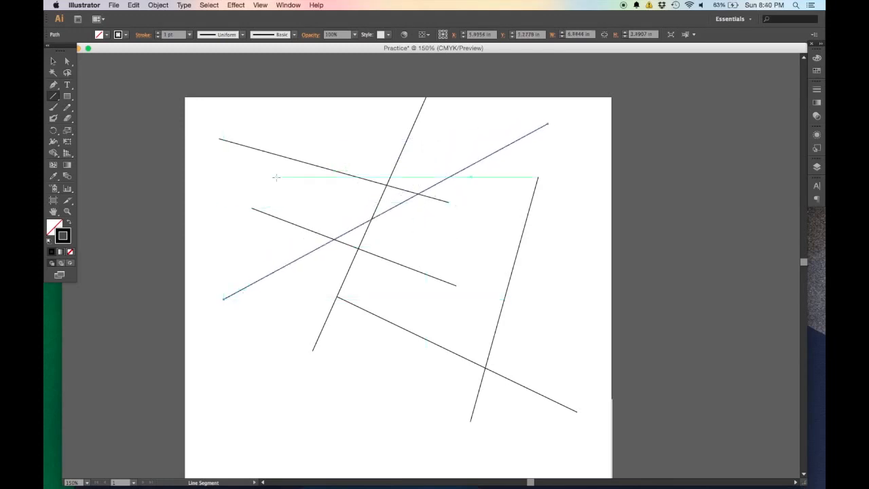
- Create a line with a length of 8 in and an angle of 90°, undo it, and leave the Line Segment tool
left_click(301, 126)
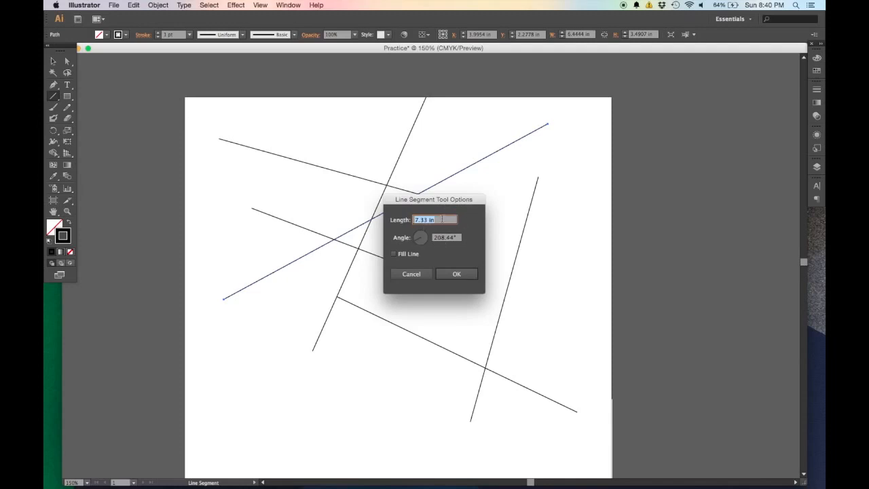
key("Tab")
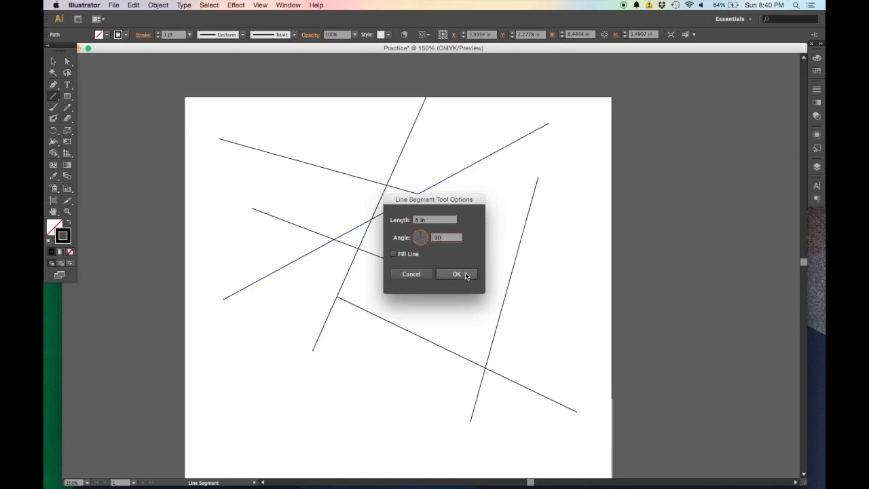
left_click(456, 273)
scroll(316, 143, "up", 10)
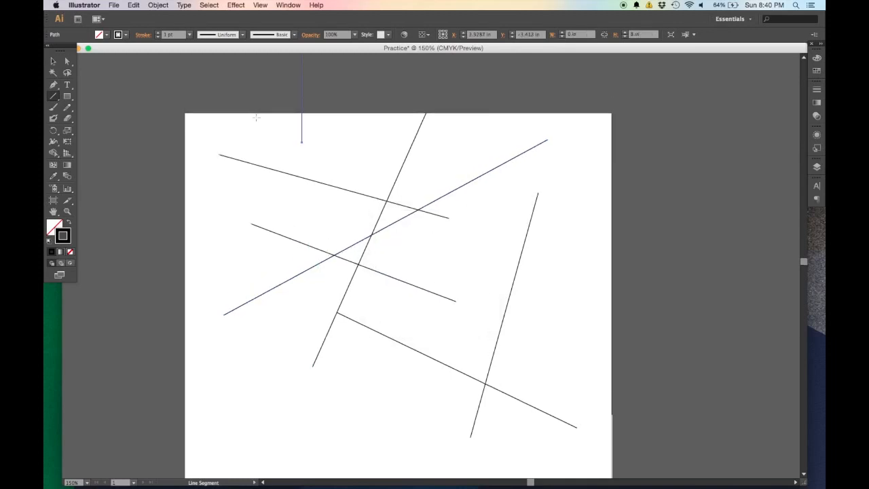
scroll(317, 153, "down", 8)
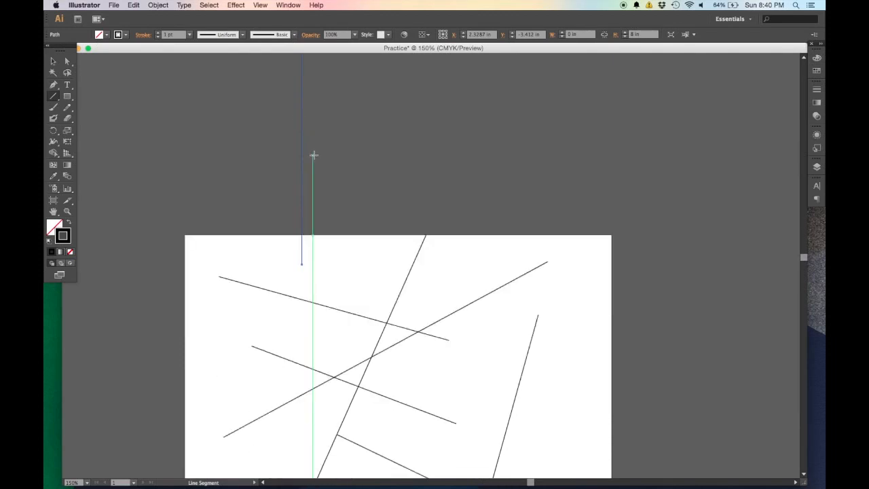
key("super")
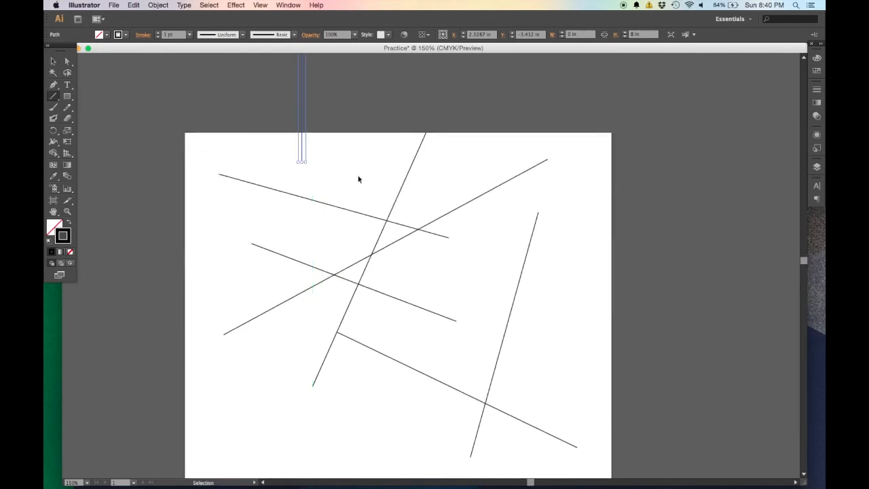
key("super+z")
scroll(164, 130, "down", 5)
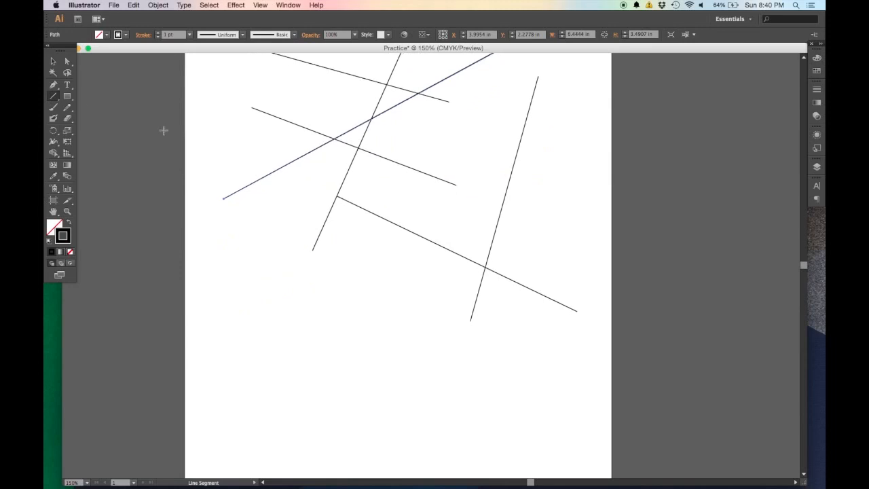
left_click(55, 62)
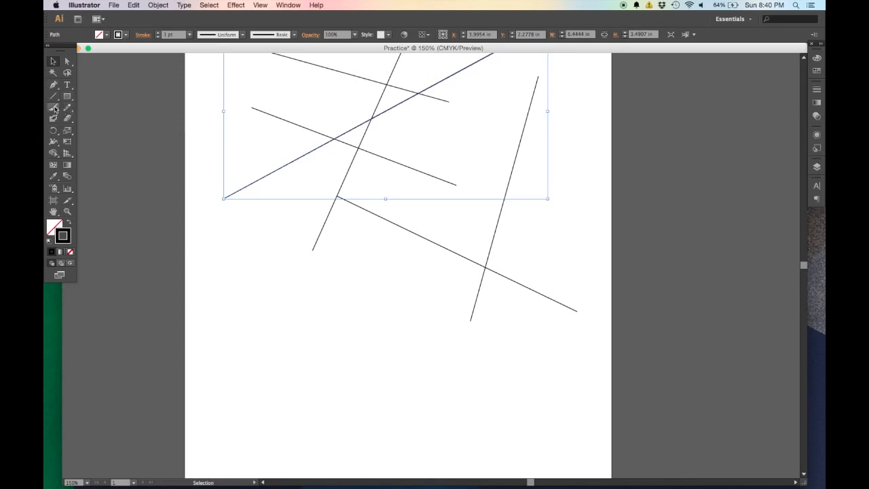
- Draw a large rectangle on the artboard's lower left and a smaller one about 1.9 × 1.9 in beside its lower-right corner
left_click(68, 100)
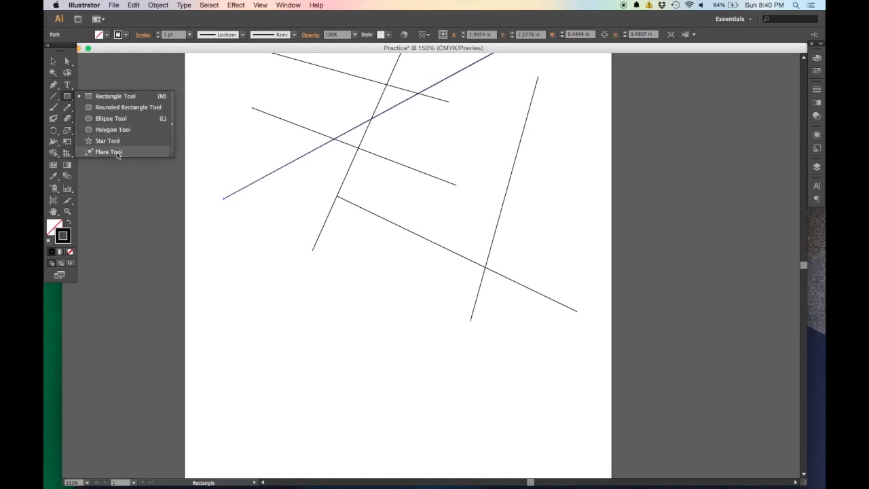
left_click(127, 98)
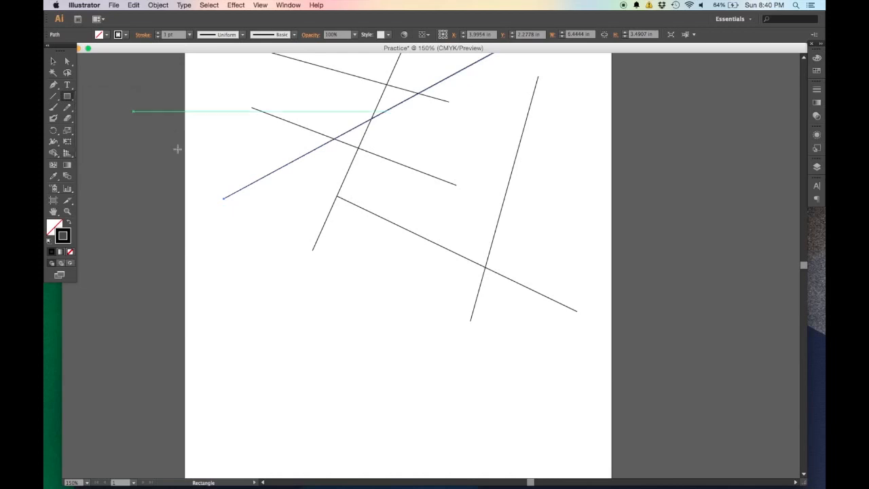
scroll(287, 276, "down", 3)
left_click_drag(243, 233, 437, 399)
left_click_drag(564, 360, 470, 453)
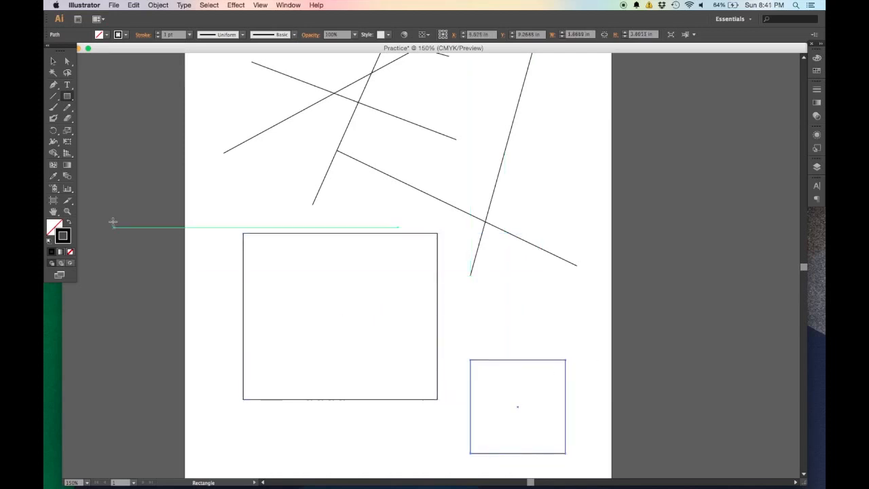
- Draw an upright ellipse about 1.9 × 2.7 in overlapping the large rectangle's upper-right corner
scroll(102, 165, "down", 1)
left_click_drag(70, 97, 117, 121)
left_click_drag(361, 305, 458, 155)
scroll(324, 239, "down", 5)
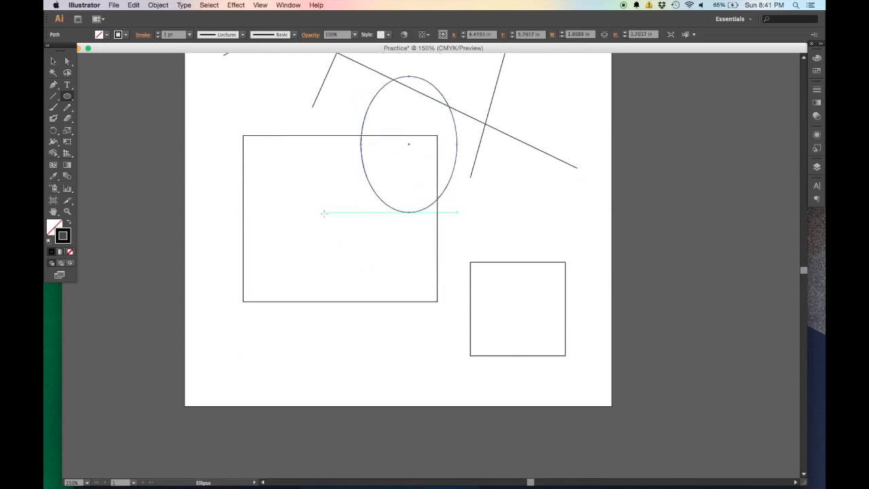
scroll(324, 239, "up", 9)
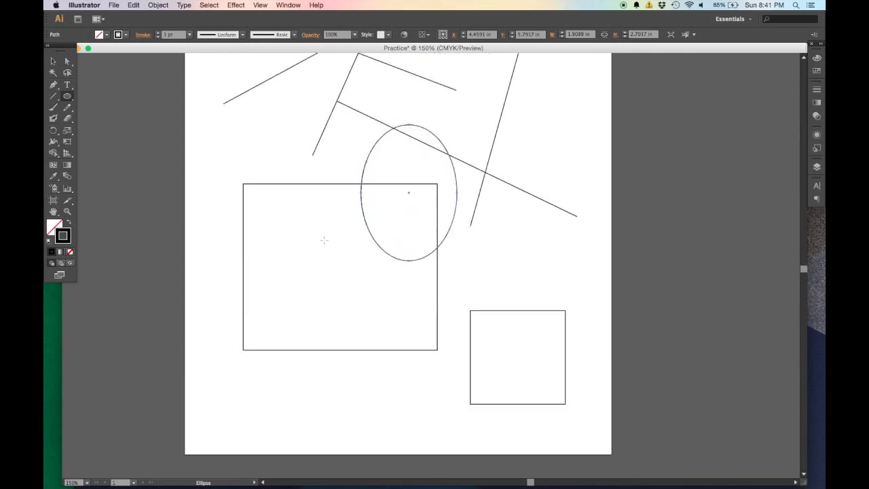
scroll(359, 256, "down", 1)
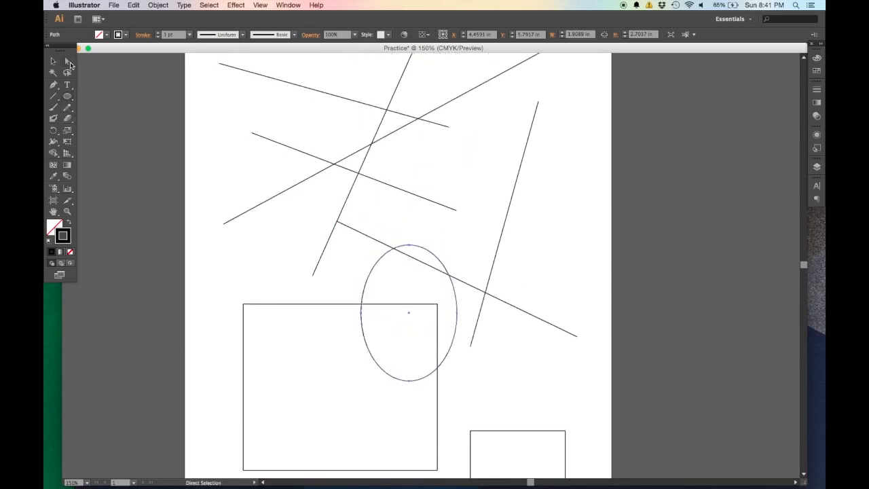
left_click(69, 99)
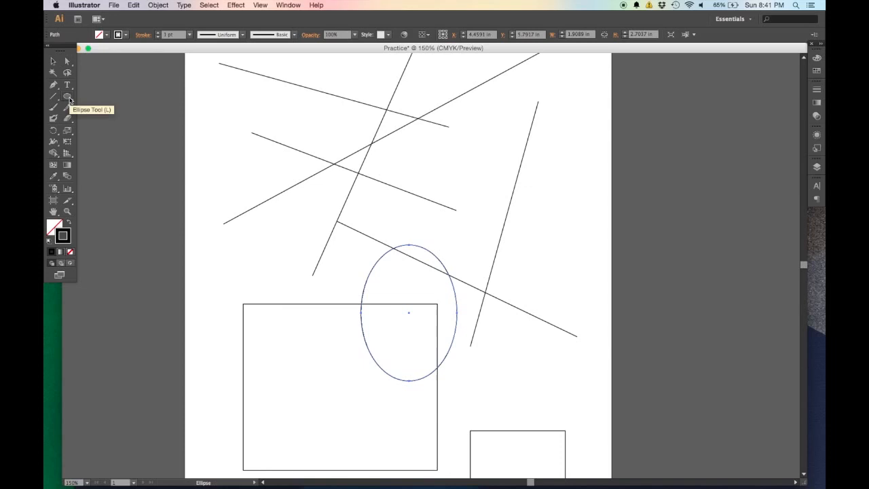
- Draw four lines: below the large rectangle, inside it, above the small rectangle, and diagonally through the small rectangle's upper-left corner; deselect everything
left_click(53, 97)
scroll(397, 258, "down", 15)
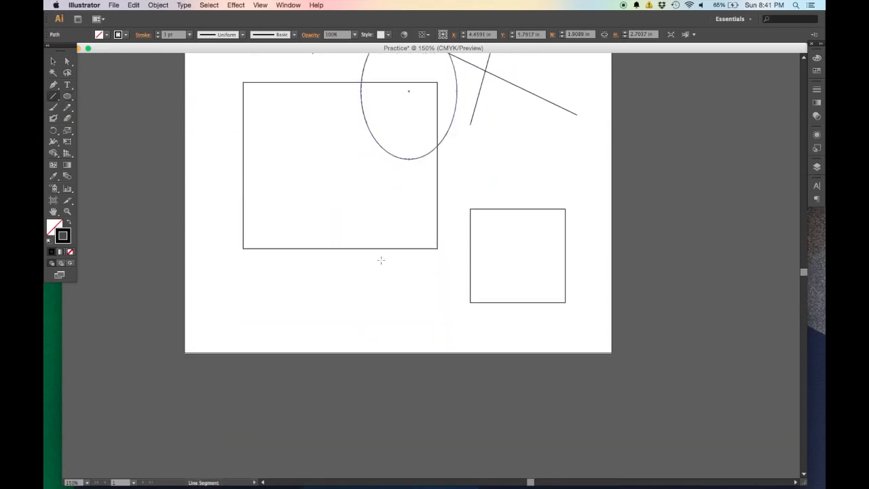
left_click_drag(229, 307, 302, 279)
left_click_drag(308, 273, 314, 271)
left_click_drag(322, 269, 382, 255)
left_click_drag(226, 181, 344, 214)
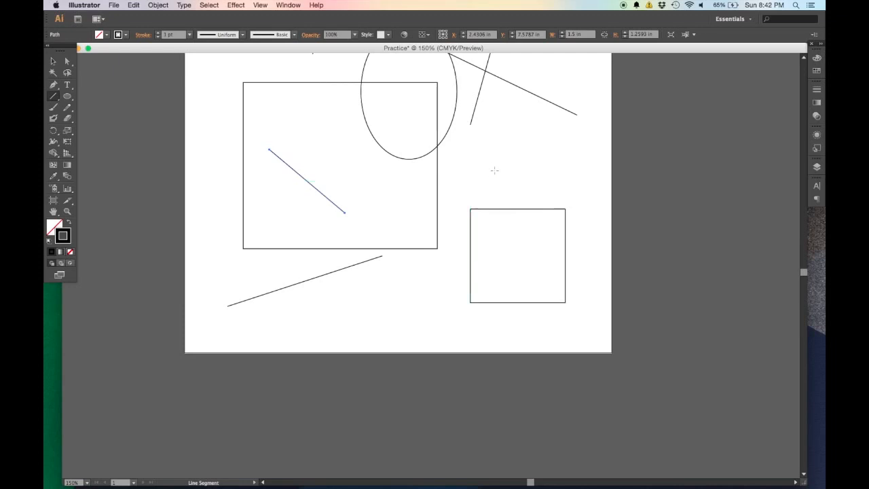
left_click_drag(520, 177, 555, 162)
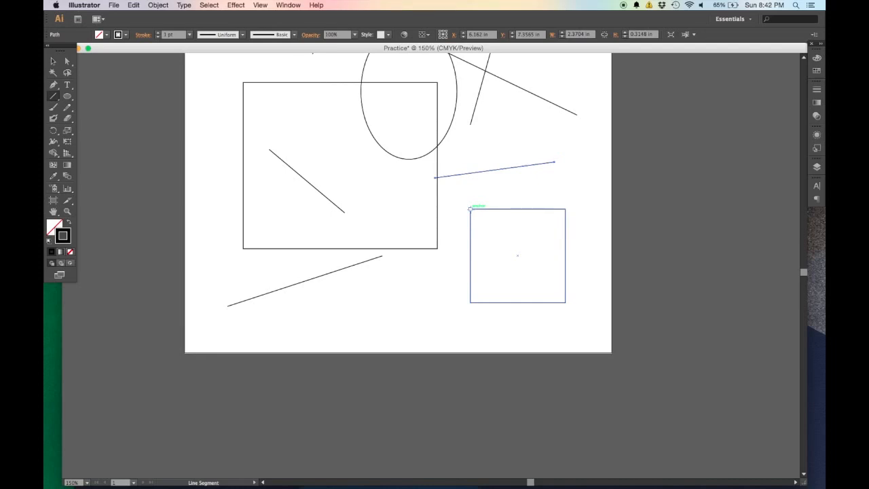
mouse_move(470, 209)
left_mouse_down()
mouse_move(465, 236)
mouse_move(457, 238)
mouse_move(455, 304)
mouse_move(464, 311)
mouse_move(412, 258)
mouse_move(427, 278)
mouse_move(413, 278)
mouse_move(422, 297)
mouse_move(379, 231)
mouse_move(384, 222)
mouse_move(412, 279)
mouse_move(446, 296)
mouse_move(389, 275)
mouse_move(352, 190)
mouse_move(435, 314)
mouse_move(370, 279)
mouse_move(397, 204)
mouse_move(399, 251)
mouse_move(469, 350)
mouse_move(399, 303)
mouse_move(368, 213)
mouse_move(418, 325)
left_mouse_up()
key("v")
left_click(416, 318)
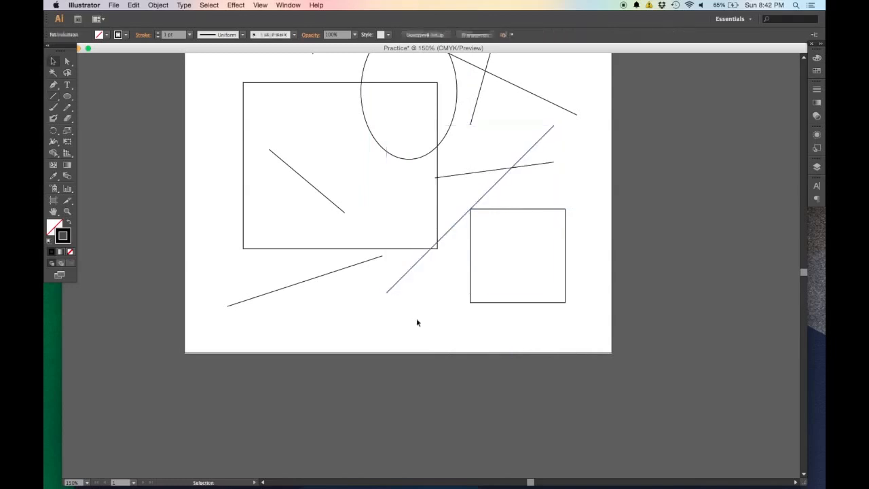
- Select all the lines and shapes on the artboard with one selection marquee and delete them
scroll(397, 296, "up", 5)
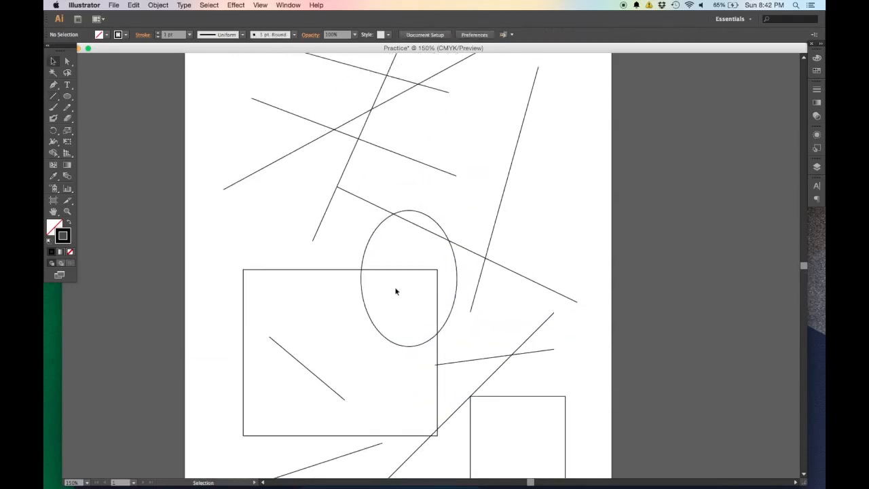
scroll(396, 293, "down", 2)
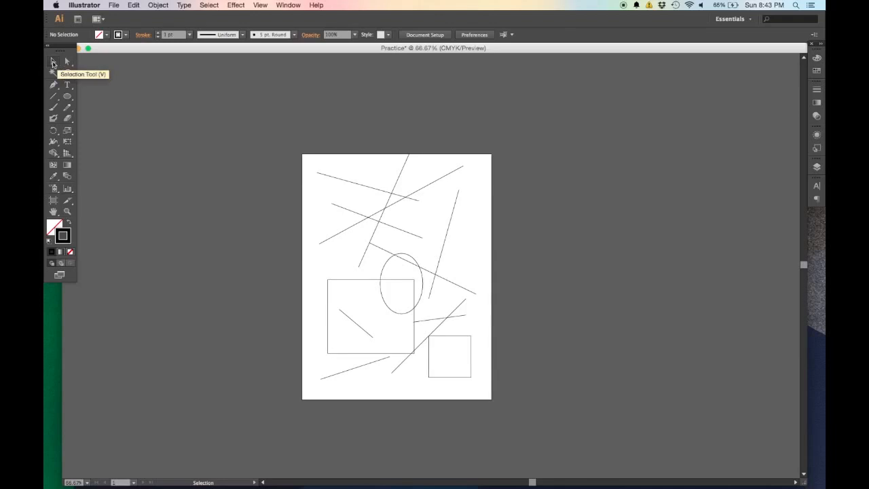
left_click_drag(249, 129, 466, 407)
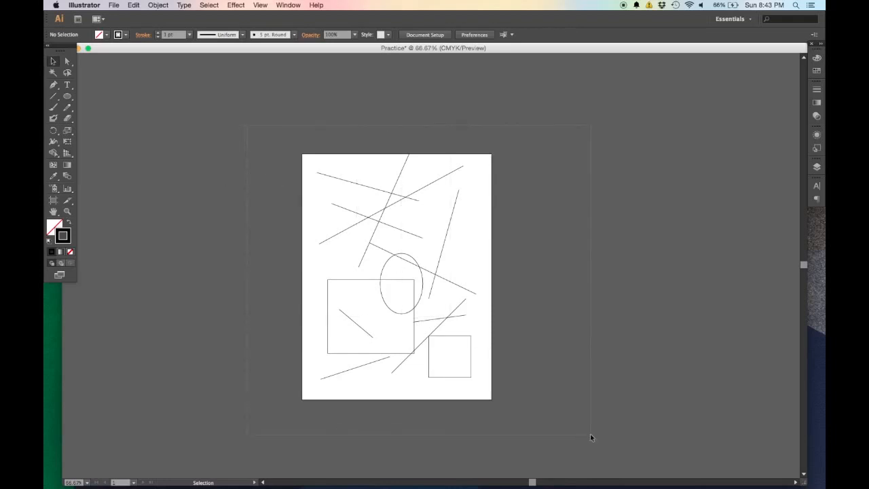
left_click_drag(591, 434, 549, 424)
left_click_drag(553, 434, 553, 434)
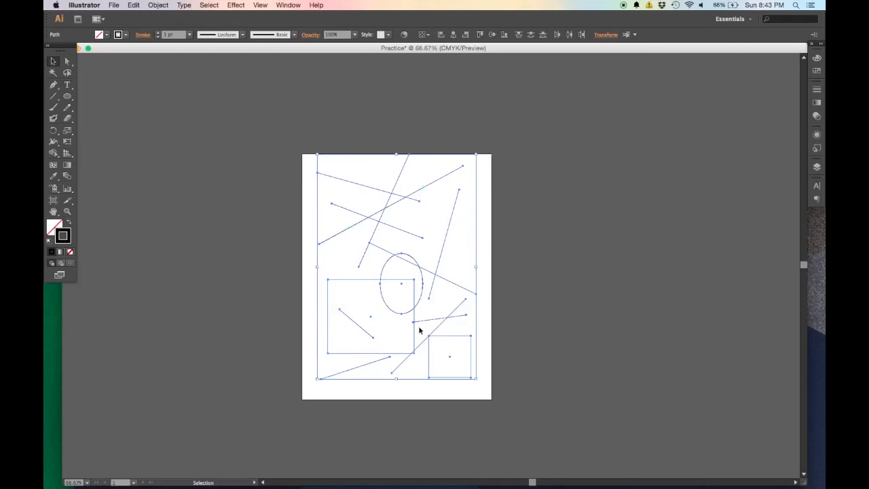
key("Delete")
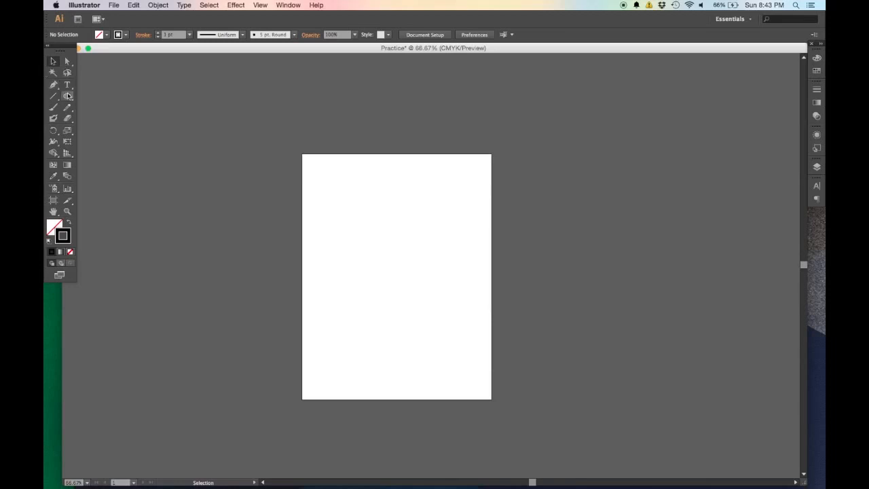
- Draw a circle about 3.56 in across in the artboard's upper-left area with the Ellipse tool, and deselect it
left_click_drag(67, 96, 120, 118)
scroll(395, 242, "up", 2)
scroll(368, 247, "down", 1)
mouse_move(349, 252)
left_mouse_down()
mouse_move(384, 211)
mouse_move(410, 212)
mouse_move(397, 204)
mouse_move(421, 179)
mouse_move(445, 175)
mouse_move(420, 198)
mouse_move(459, 167)
mouse_move(432, 196)
mouse_move(453, 171)
mouse_move(456, 195)
mouse_move(409, 143)
mouse_move(400, 145)
mouse_move(453, 164)
mouse_move(456, 187)
mouse_move(422, 145)
mouse_move(448, 155)
mouse_move(460, 187)
mouse_move(421, 148)
mouse_move(461, 158)
mouse_move(448, 176)
mouse_move(450, 151)
mouse_move(432, 177)
mouse_move(448, 164)
mouse_move(304, 295)
mouse_move(262, 313)
mouse_move(408, 193)
mouse_move(284, 289)
mouse_move(401, 221)
mouse_move(443, 180)
mouse_move(283, 294)
mouse_move(405, 213)
mouse_move(324, 274)
mouse_move(374, 239)
mouse_move(412, 198)
mouse_move(385, 234)
mouse_move(396, 272)
mouse_move(398, 190)
mouse_move(353, 188)
mouse_move(460, 274)
mouse_move(348, 314)
mouse_move(398, 242)
mouse_move(314, 307)
mouse_move(281, 318)
mouse_move(320, 302)
mouse_move(311, 312)
left_mouse_up()
key("v")
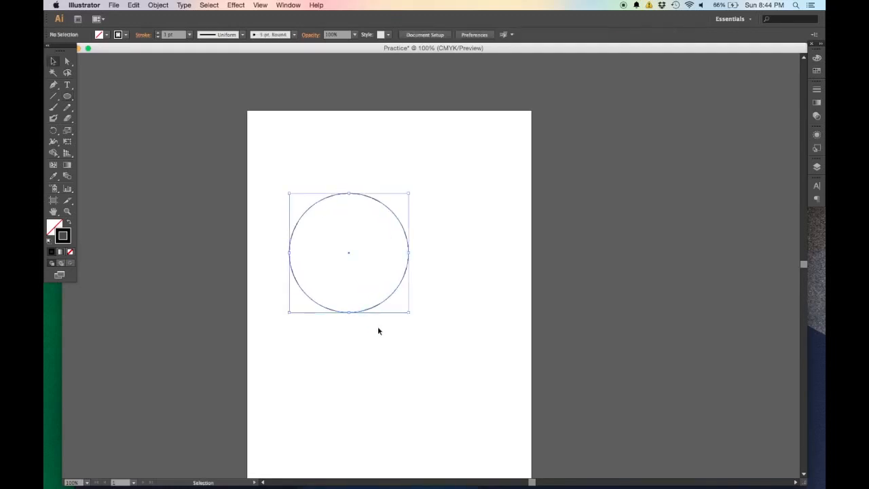
left_click(377, 324)
- Select the circle at 200% view and stretch it non-proportionally into a wide ellipse about 5.4 × 2.5 in
key("super+plus")
key("super+plus")
key("space")
left_click_drag(284, 237, 362, 206)
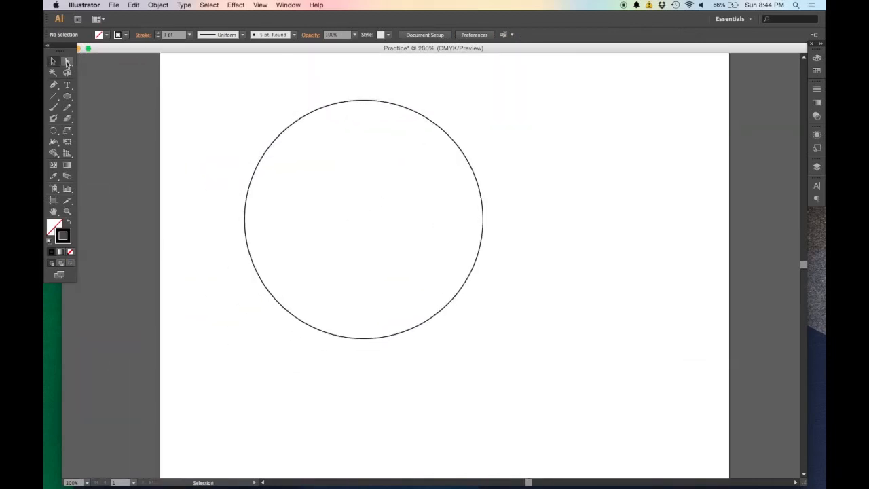
left_click(66, 62)
left_click(55, 62)
left_click(302, 121)
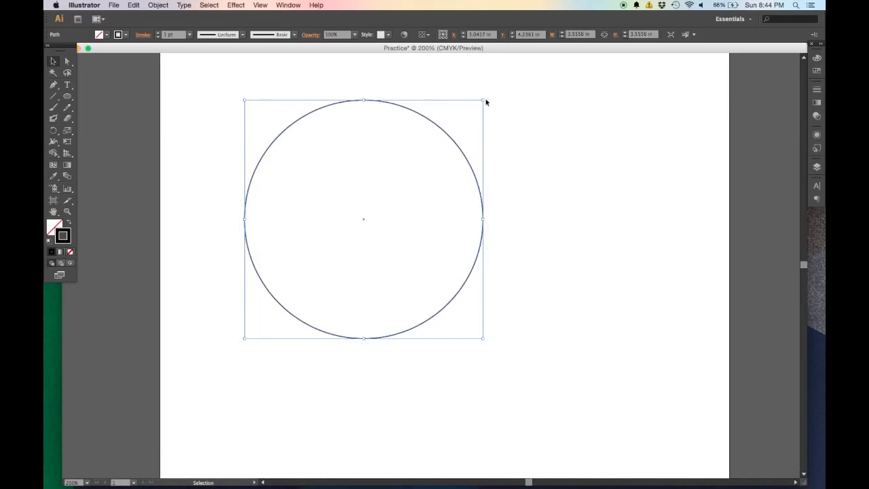
left_click_drag(484, 97, 694, 188)
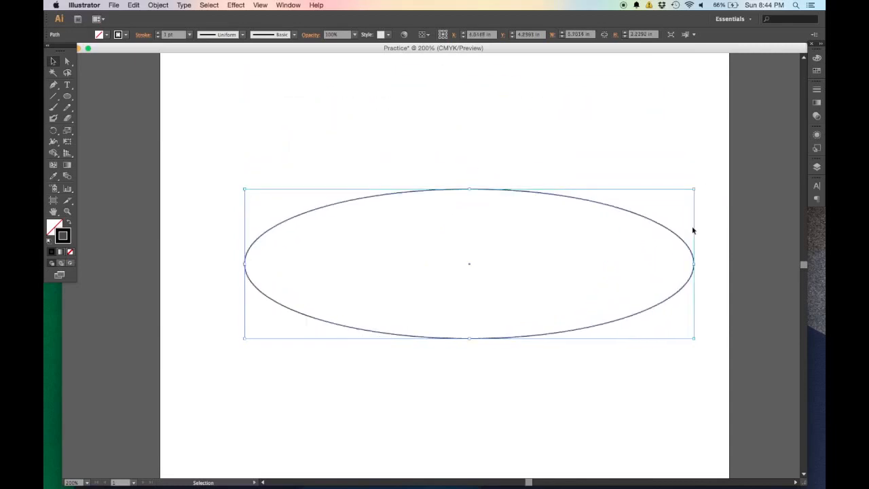
left_click_drag(693, 337, 606, 181)
- Undo both stretches of the ellipse and deselect the circle
scroll(589, 188, "down", 5)
scroll(555, 192, "down", 2)
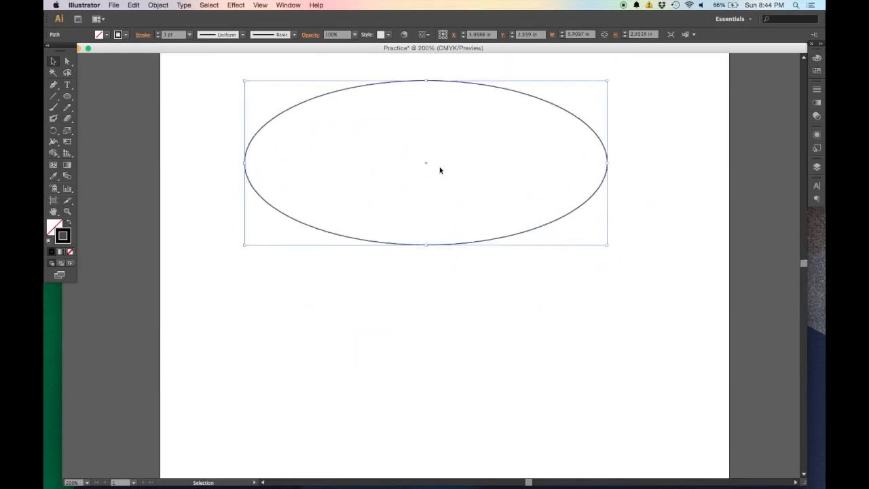
scroll(466, 200, "up", 10)
key("super+z")
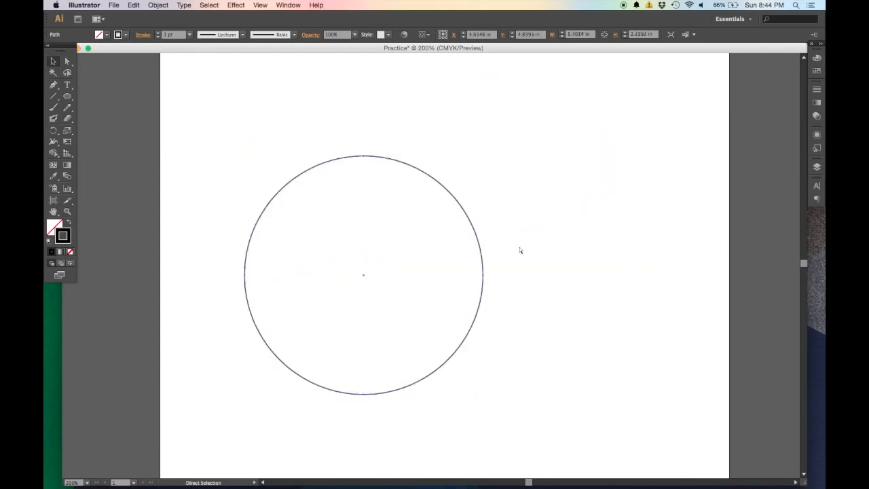
left_click(592, 264)
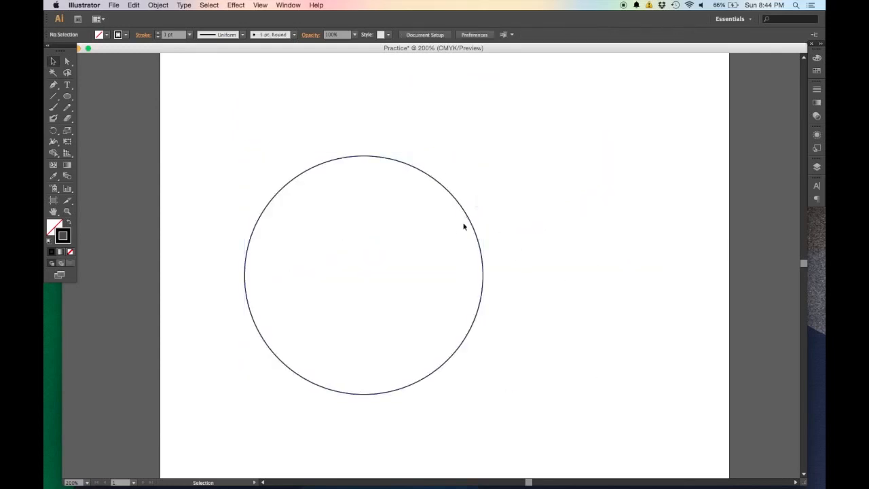
- Enlarge the selected circle towards its upper right from the bounding-box corner, and undo the resize
left_click(470, 224)
left_click_drag(483, 156, 527, 119)
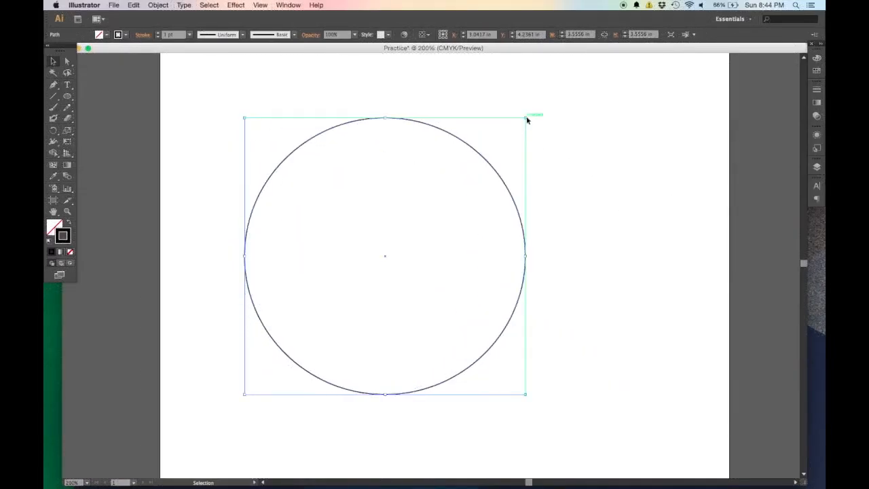
key("super+z")
- Select the anchor point at the circle's right edge with the Direct Selection tool
left_click(67, 62)
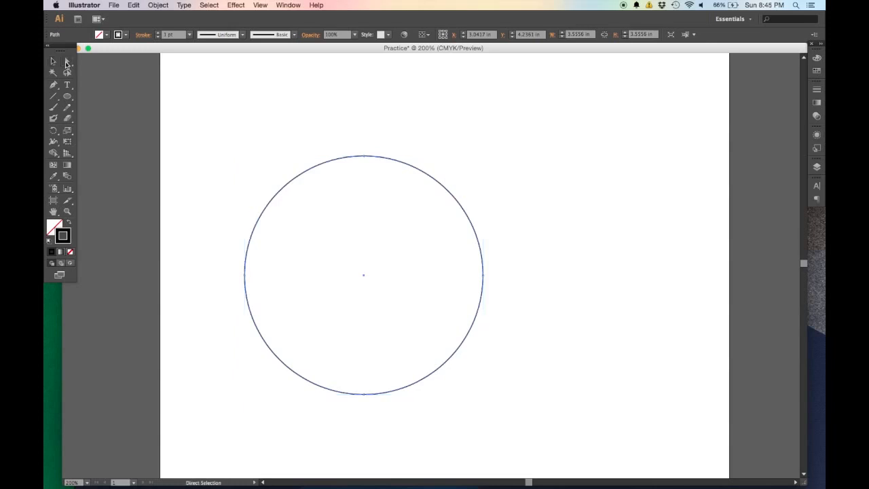
left_click(416, 232)
left_click(426, 177)
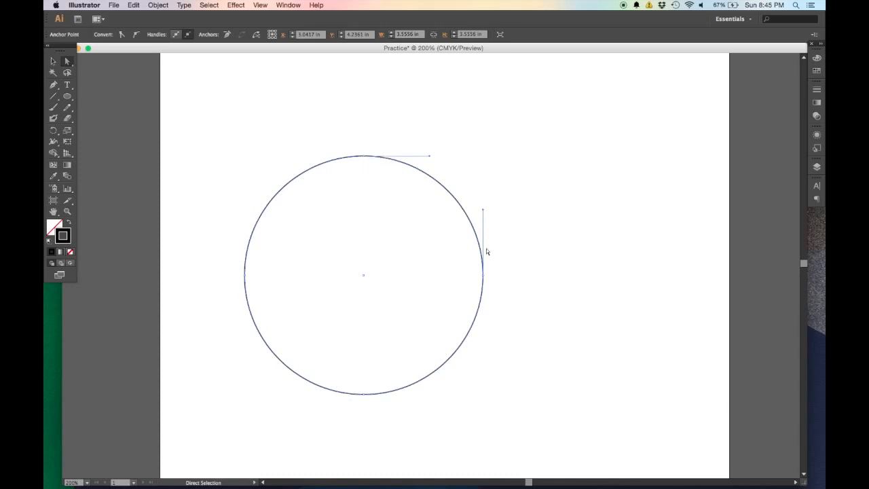
scroll(485, 249, "up", 8)
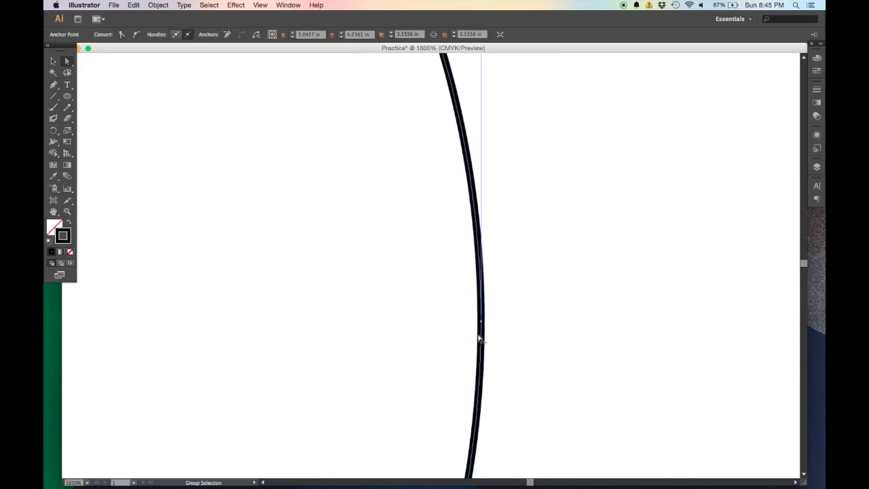
scroll(479, 339, "up", 3)
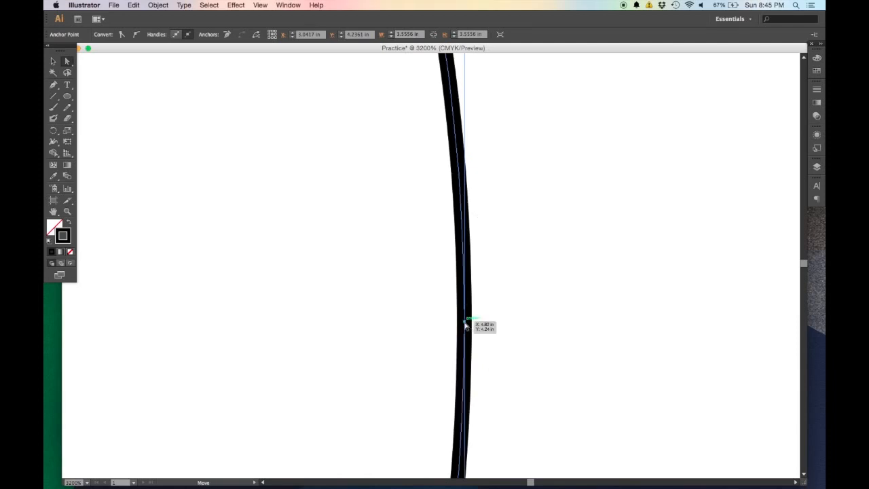
left_click(465, 323)
scroll(496, 322, "down", 7)
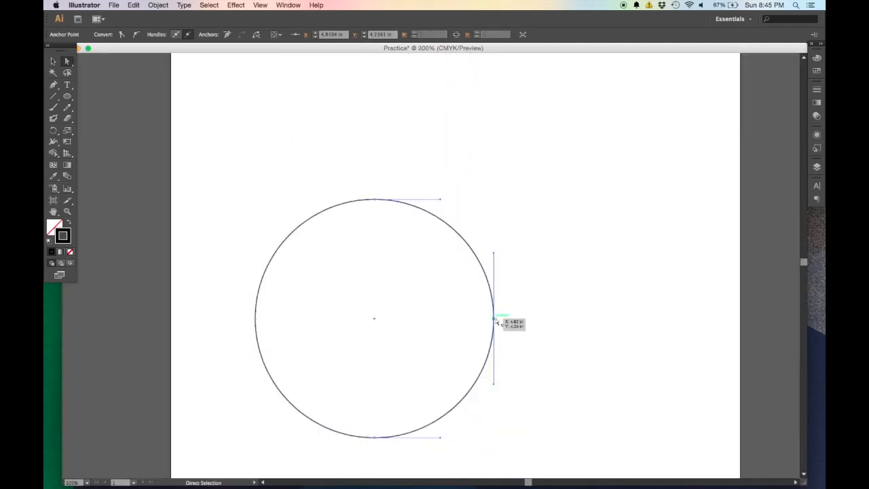
- Examine the anchor points and direction handles at the circle's right and bottom edges up close
key("space")
left_click_drag(510, 324, 521, 244)
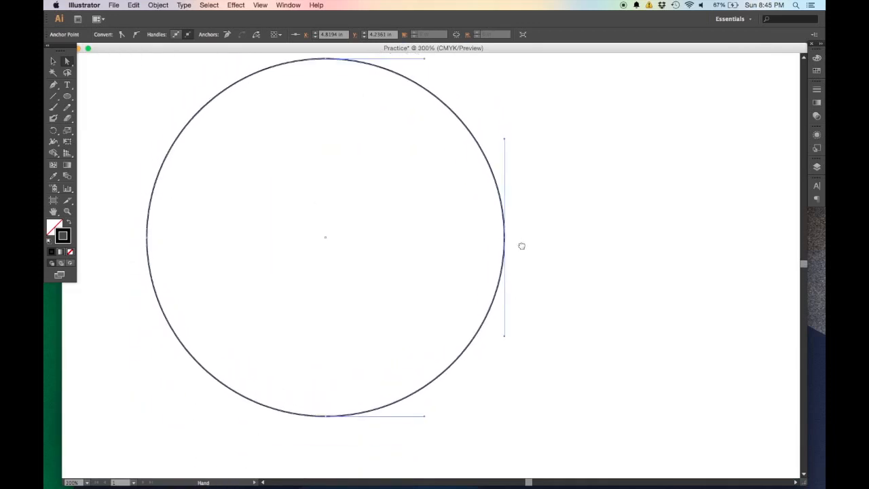
scroll(508, 240, "up", 6)
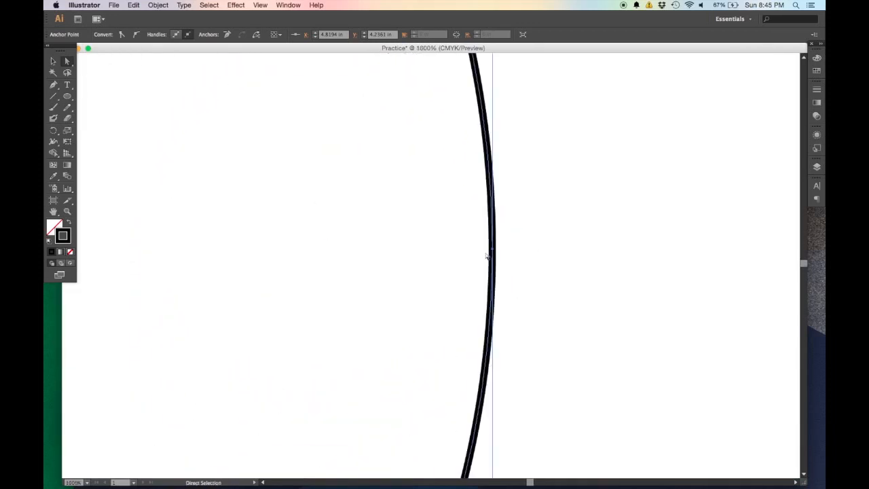
scroll(492, 254, "down", 3)
key("space")
left_click_drag(326, 421, 441, 119)
key("space")
left_click_drag(260, 279, 400, 223)
scroll(391, 246, "up", 4)
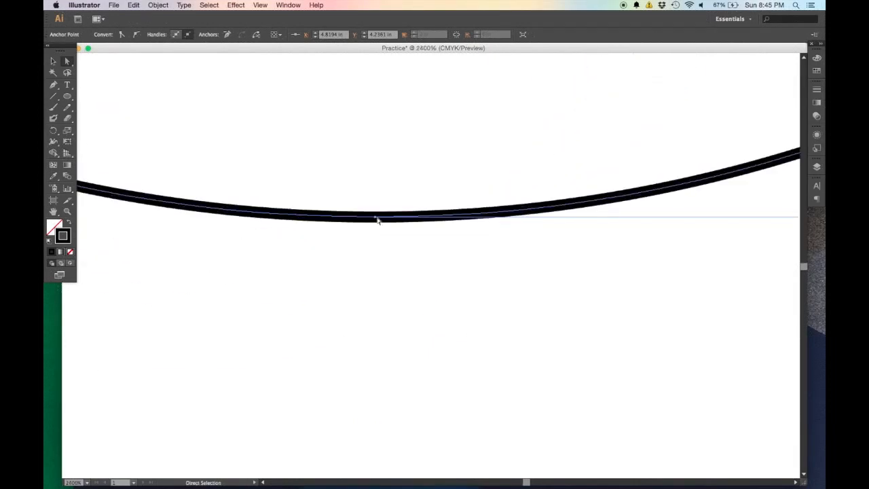
scroll(375, 219, "down", 2)
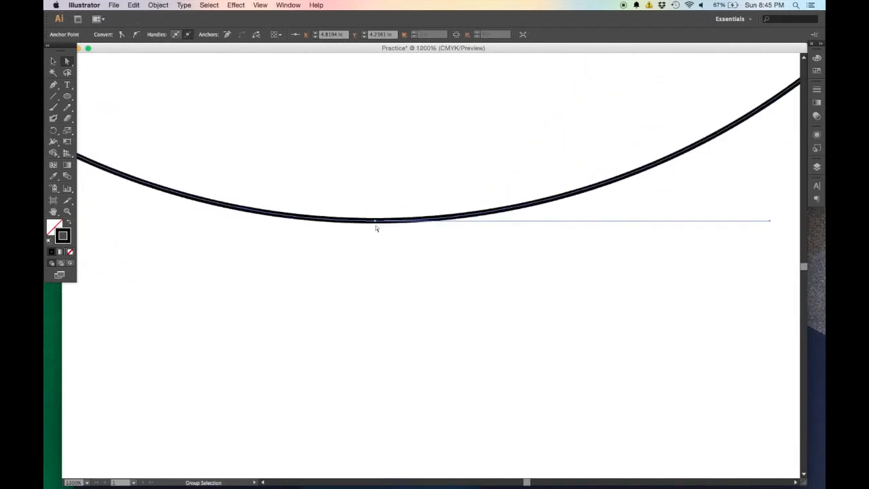
scroll(394, 201, "down", 4)
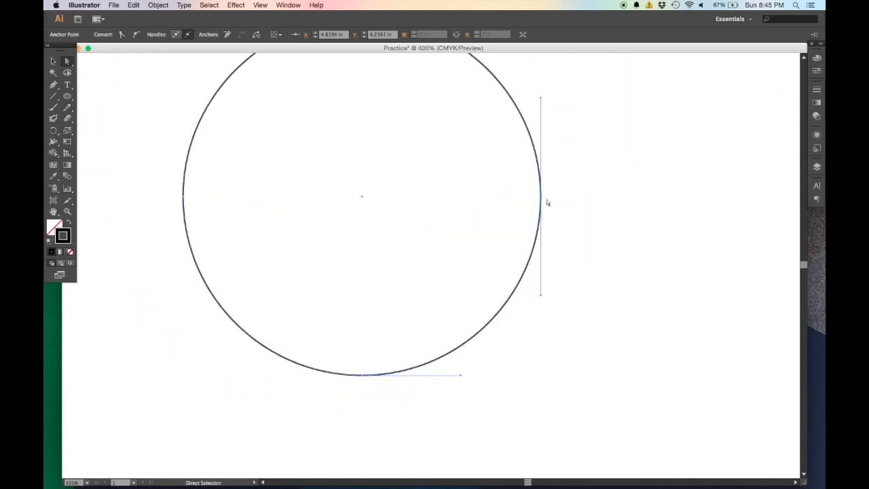
scroll(547, 201, "down", 2)
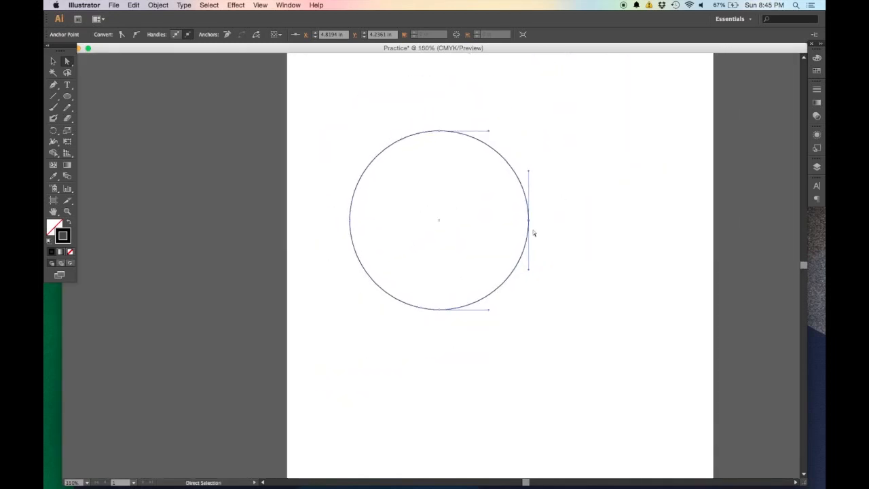
- Pull the circle's right anchor point inward, move it out beyond the original edge, and swing its lower direction handle outward
left_click_drag(528, 220, 428, 220)
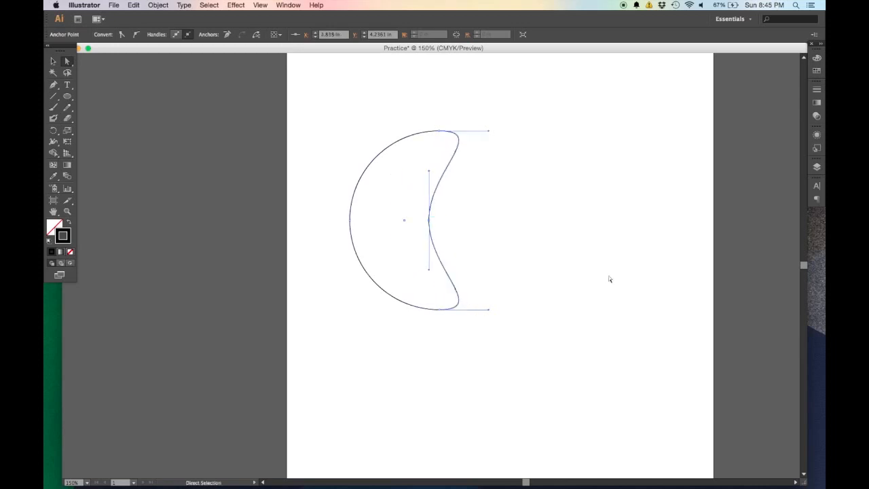
left_click_drag(432, 222, 576, 213)
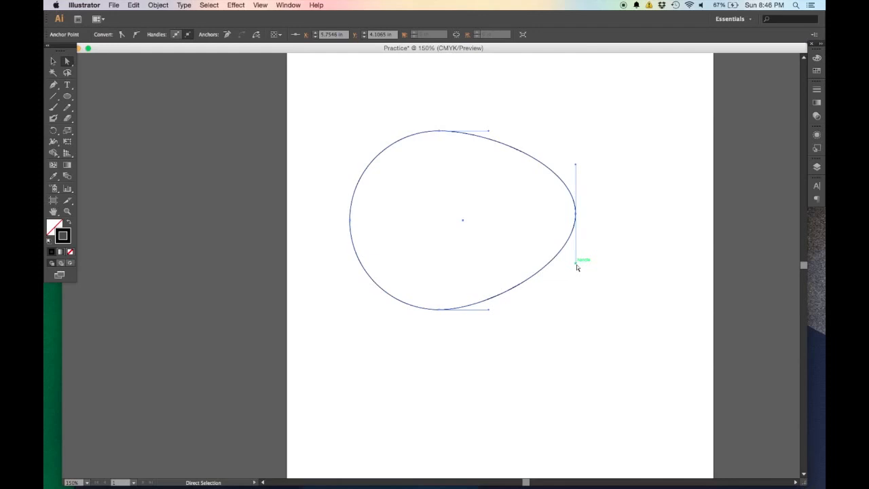
left_click_drag(576, 264, 724, 261)
mouse_move(634, 228)
left_mouse_down()
mouse_move(615, 227)
mouse_move(731, 260)
mouse_move(615, 229)
mouse_move(727, 265)
mouse_move(618, 231)
mouse_move(690, 254)
mouse_move(637, 229)
left_mouse_up()
- Select the reshaped circle's upper-right curve and move its top anchor point up and to the right into a second peak
left_click(464, 217)
scroll(464, 215, "down", 2)
left_click(520, 149)
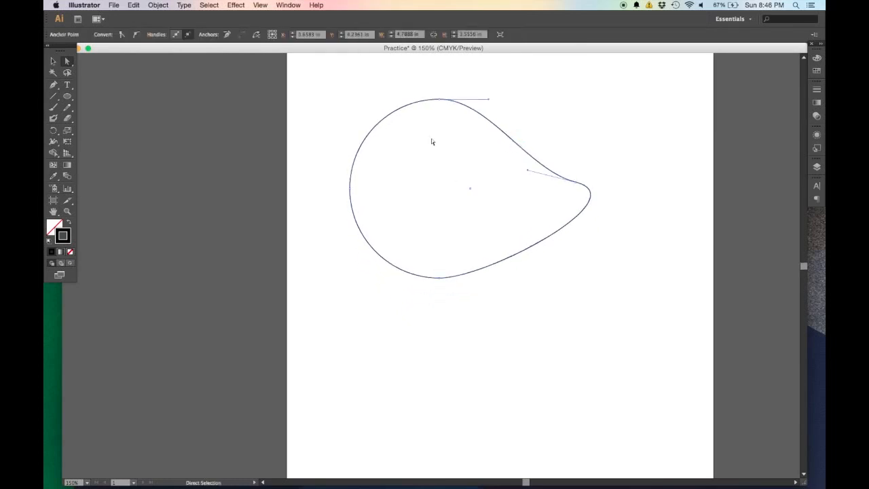
left_click_drag(439, 100, 477, 133)
- Draw a hexagon about 3.0 × 2.6 in below the curved shape with the Polygon tool and move it slightly up and right
left_click_drag(67, 96, 131, 129)
mouse_move(455, 397)
left_mouse_down()
mouse_move(522, 343)
mouse_move(521, 359)
left_mouse_up()
scroll(521, 359, "down", 5)
key("v")
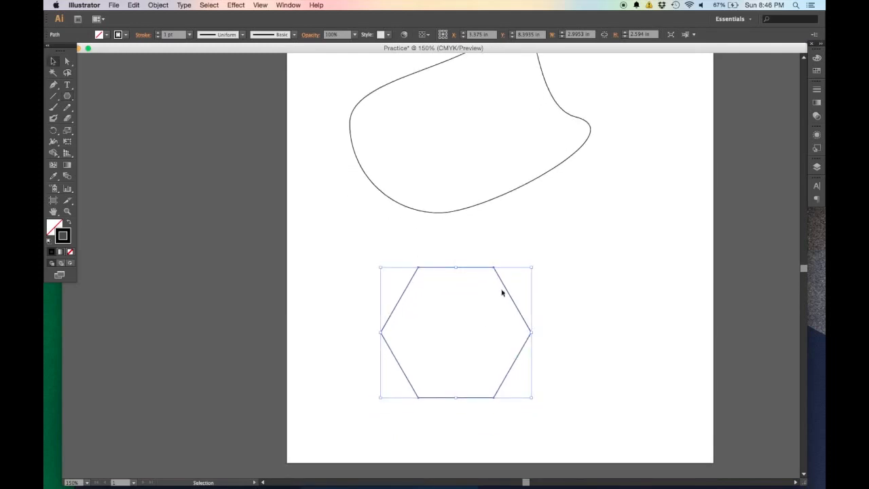
left_click_drag(504, 291, 520, 264)
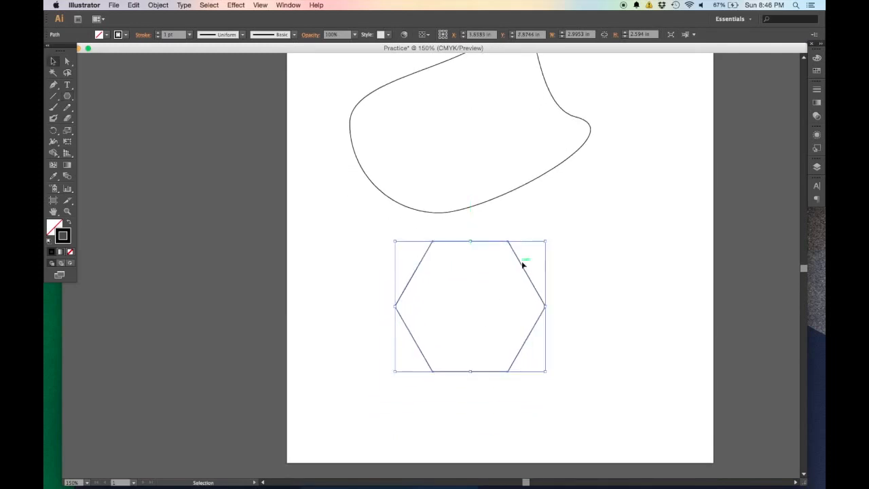
- Reshape the hexagon into an arrowhead by moving its upper-left, right, lower-left and left corner points with the Direct Selection tool, and deselect it
left_click(67, 63)
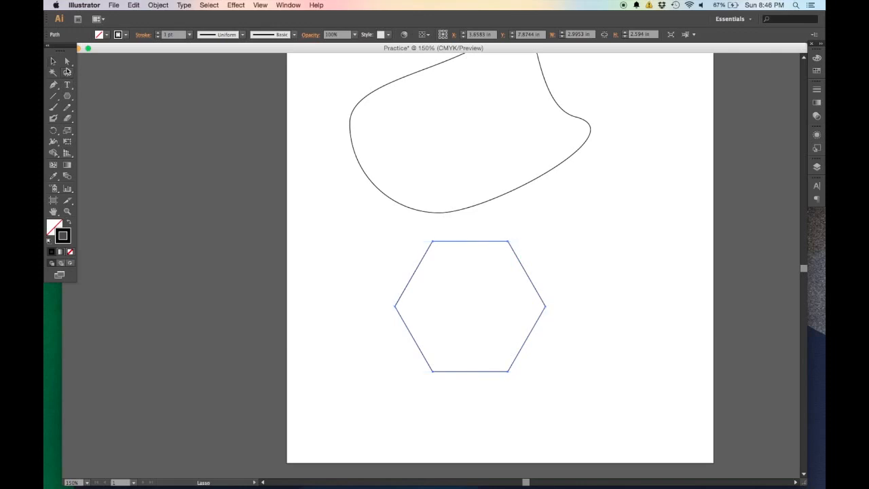
left_click(275, 337)
left_click(413, 276)
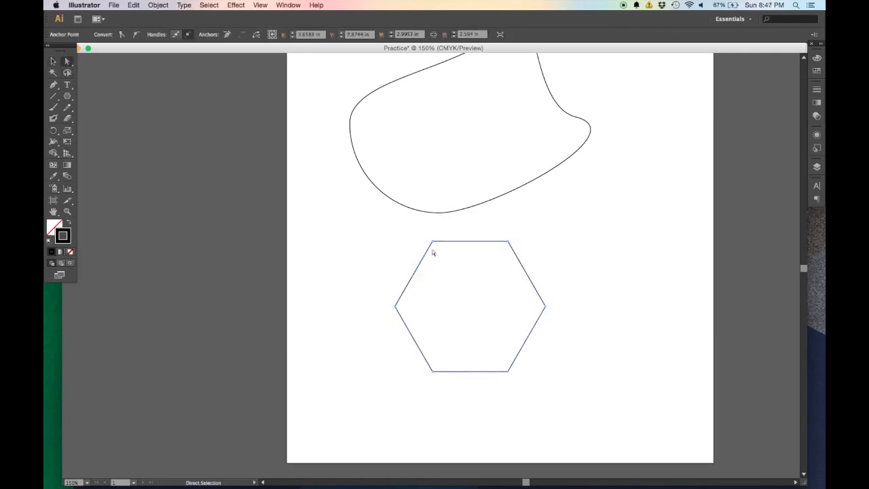
left_click_drag(433, 241, 444, 264)
left_click_drag(545, 307, 492, 310)
left_click_drag(433, 370, 445, 316)
left_click_drag(397, 305, 349, 323)
left_click(698, 353)
scroll(536, 299, "up", 3)
- Select the whole arrowhead shape with the Selection tool and stretch its height slightly to about 2.6 in
key("v")
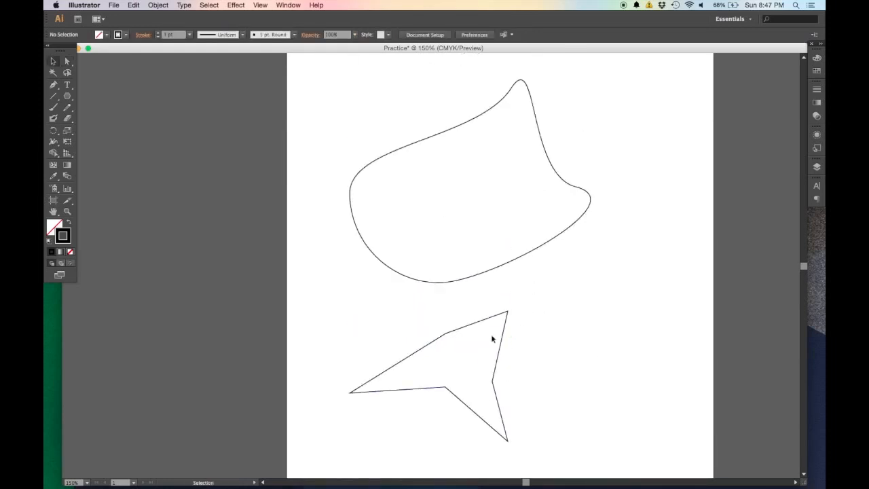
left_click(54, 61)
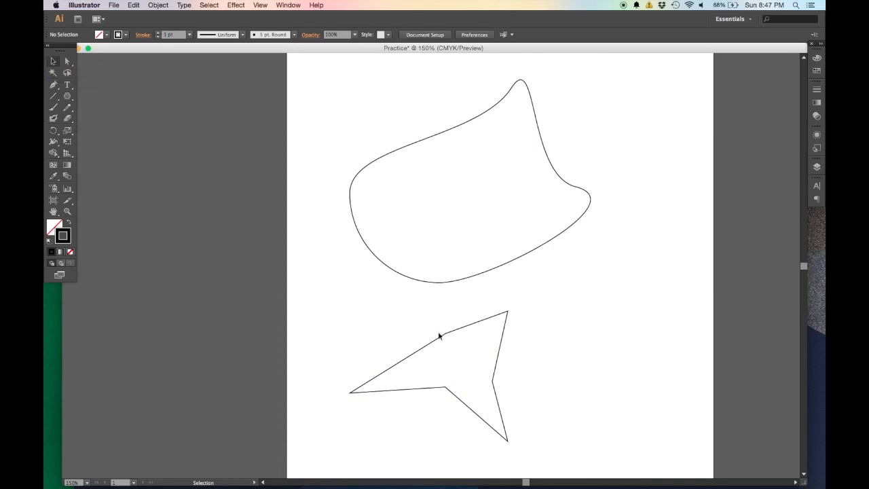
left_click(502, 342)
scroll(504, 343, "down", 1)
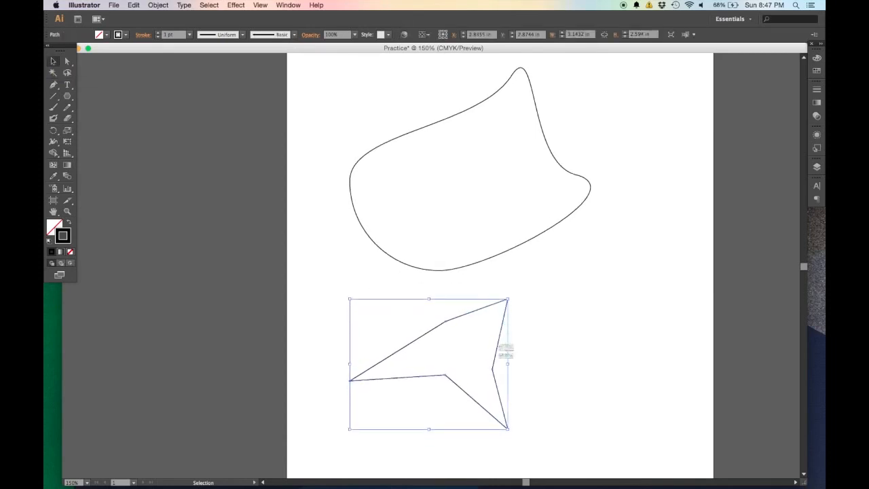
mouse_move(428, 299)
left_mouse_down()
mouse_move(431, 268)
mouse_move(435, 317)
mouse_move(438, 297)
left_mouse_up()
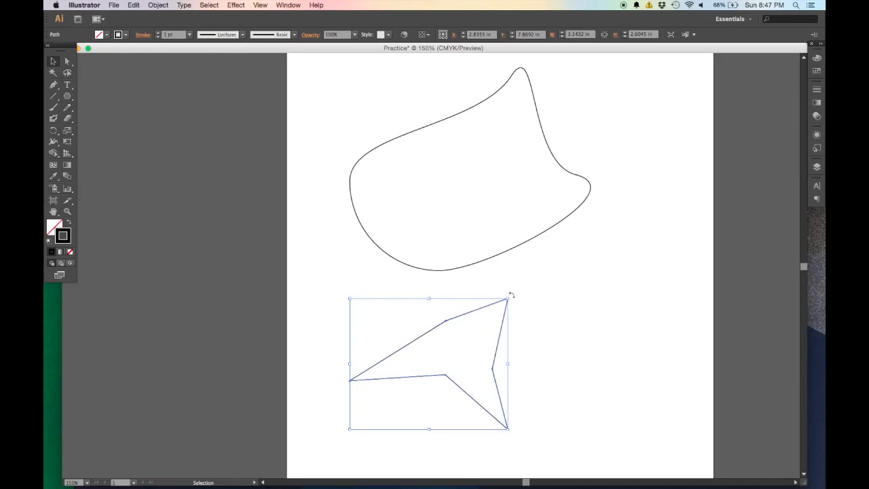
- Rotate the arrowhead shape counterclockwise, turn it back to a slight clockwise tilt, and enlarge it to about 4.67 × 3.51 in
left_click_drag(511, 294, 342, 250)
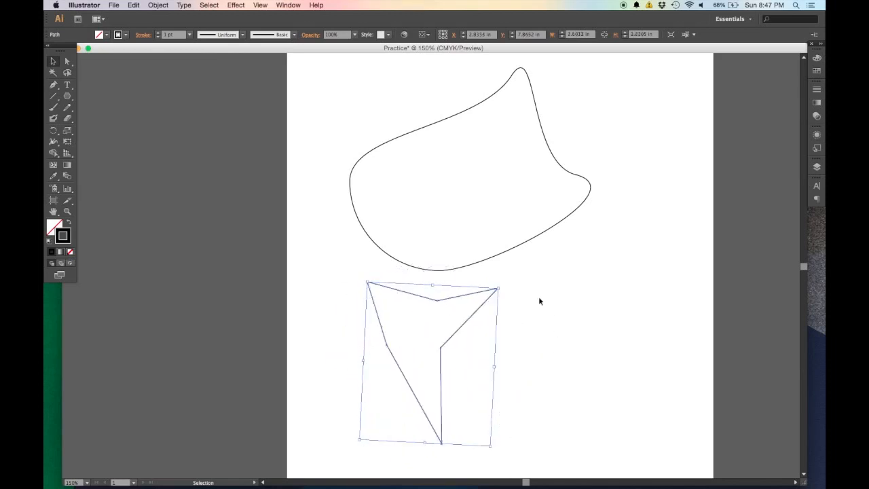
left_click(504, 289)
left_click(498, 290)
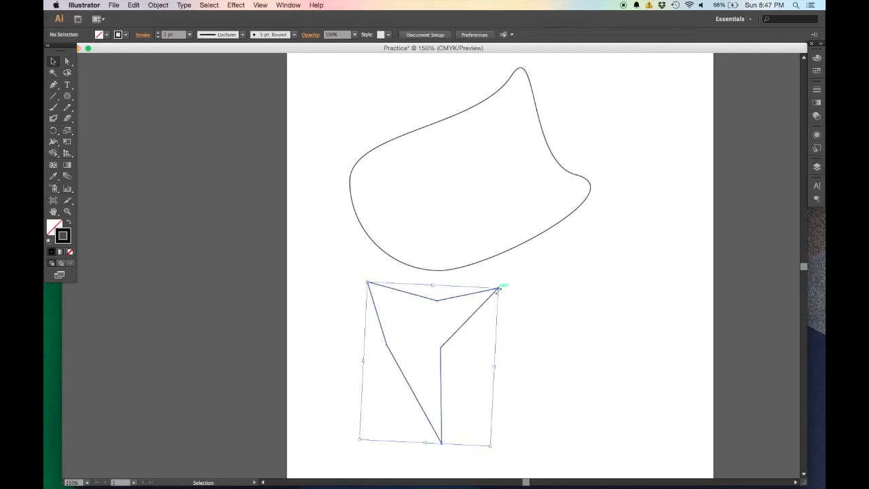
left_click_drag(502, 286, 477, 425)
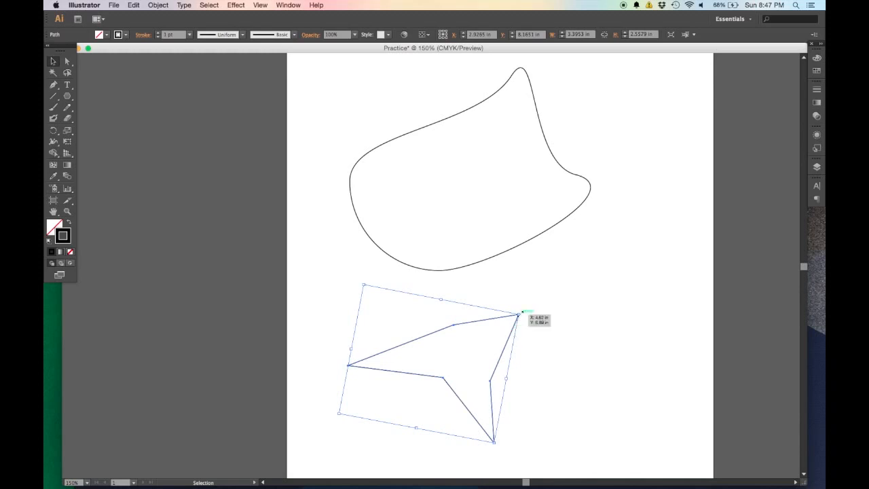
left_click_drag(518, 315, 588, 275)
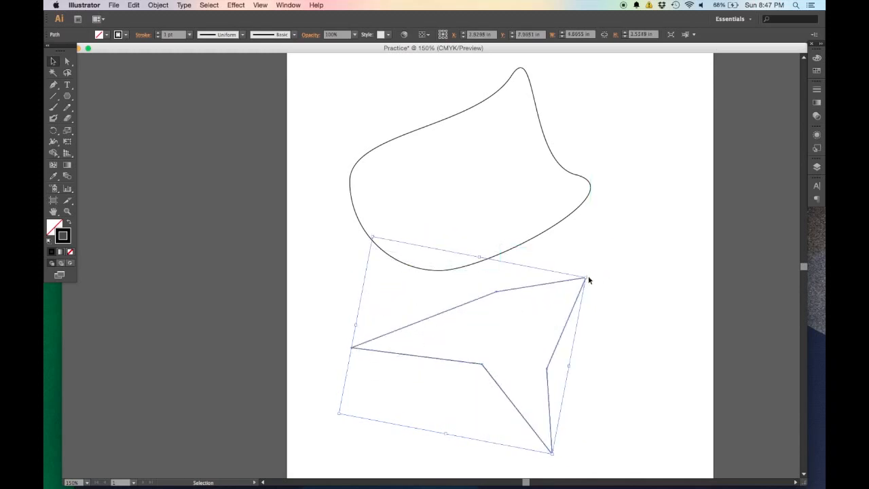
- Enlarge the arrowhead shape to about 5.41 × 4.08 in with the Scale tool and turn it clockwise with the Rotate tool
left_click(67, 133)
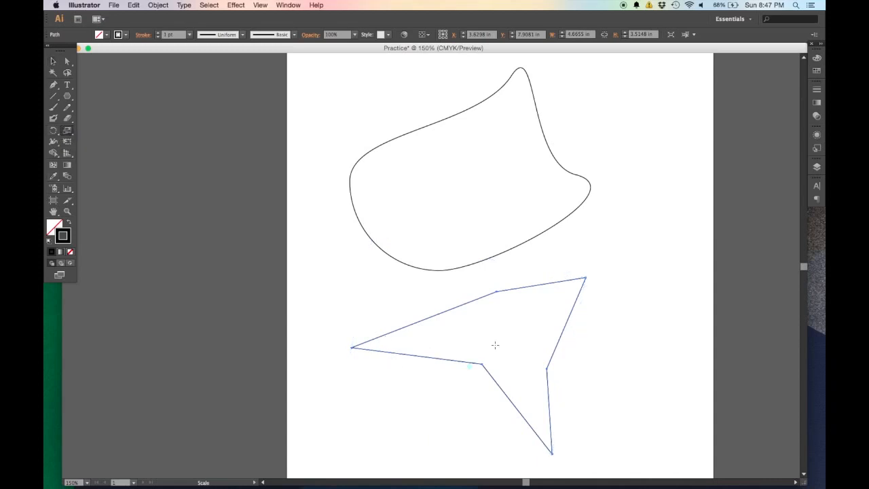
scroll(495, 345, "down", 2)
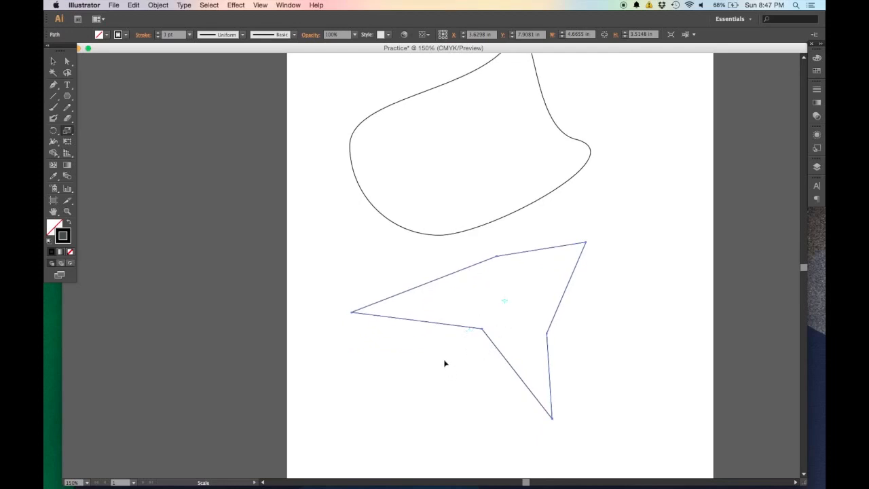
mouse_move(446, 361)
left_mouse_down()
mouse_move(416, 389)
mouse_move(448, 369)
mouse_move(427, 382)
mouse_move(438, 370)
left_mouse_up()
left_click(53, 130)
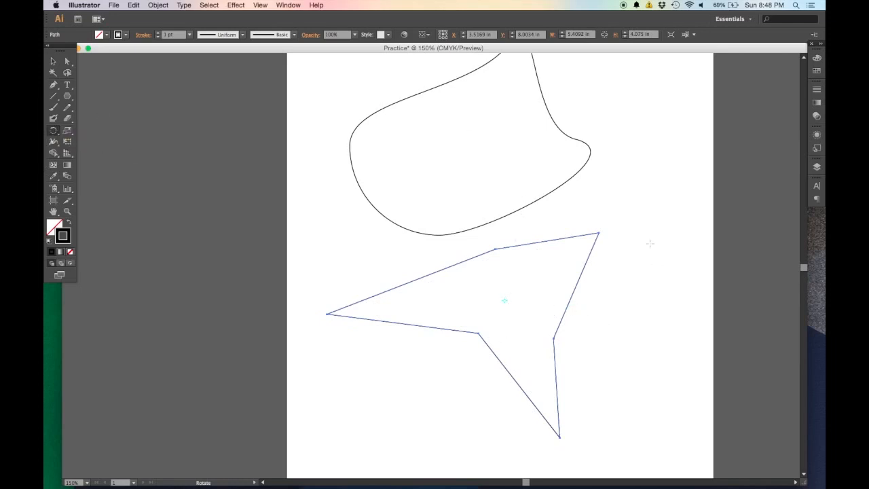
left_click_drag(644, 231, 634, 274)
key("v")
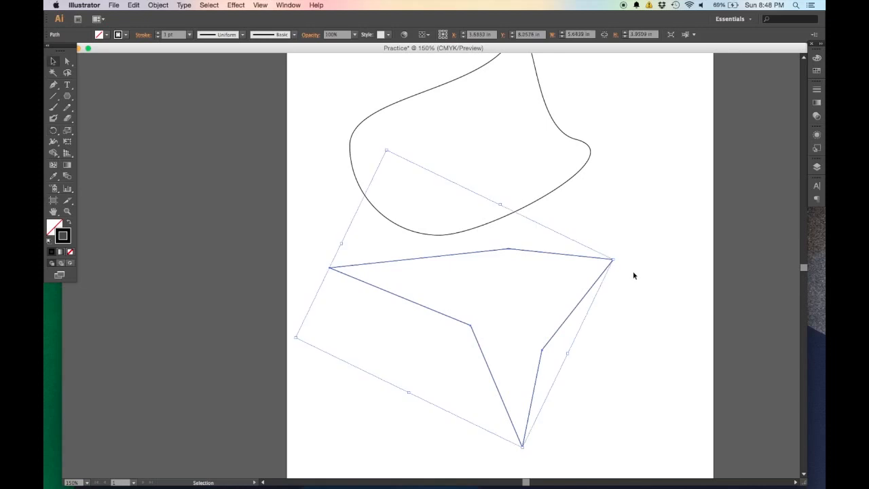
- Select both the curved shape and the arrowhead shape at 100% view and delete them
left_click(625, 273)
key("super+1")
left_click_drag(649, 355, 437, 132)
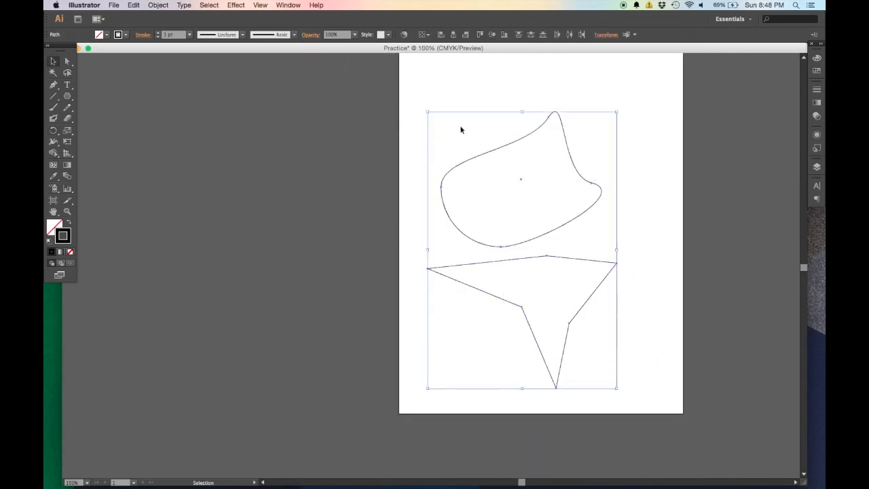
key("Delete")
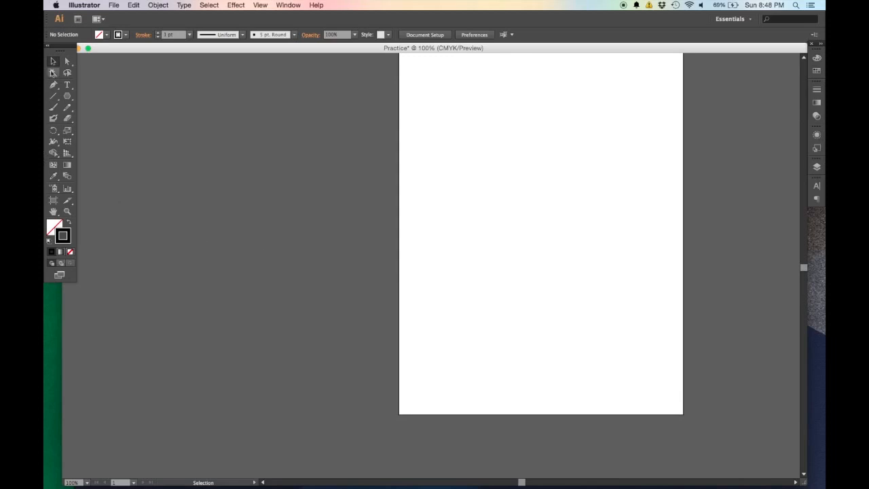
- Draw a wavy freeform outline about 6.7 × 5.3 in across the artboard with the Pencil tool and view it at 150%
left_click(67, 108)
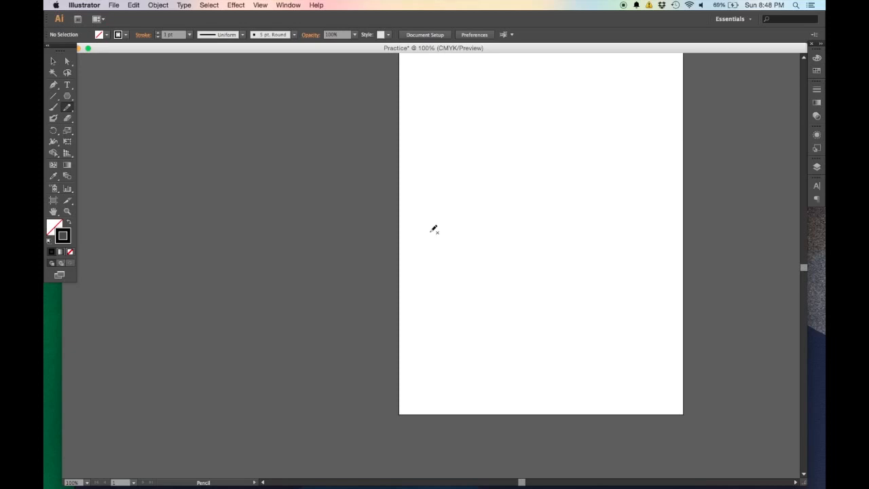
mouse_move(466, 133)
left_mouse_down()
mouse_move(478, 215)
mouse_move(546, 129)
mouse_move(543, 213)
left_mouse_up()
left_click_drag(483, 290, 429, 229)
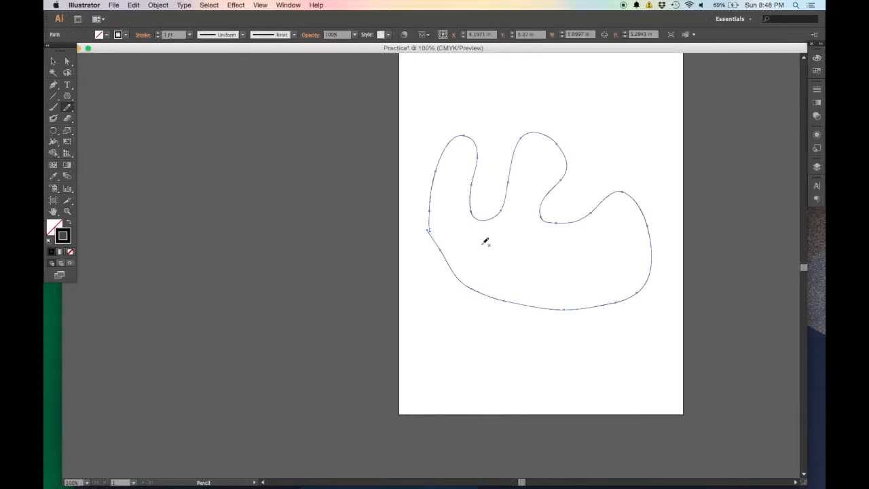
key("super+equal")
key("super+equal")
left_click_drag(528, 230, 427, 282)
key("super+minus")
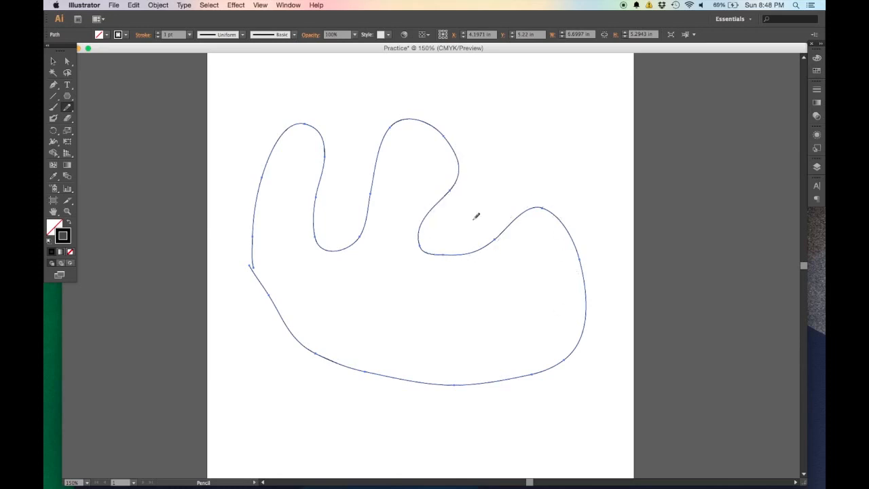
- Draw two more closed freeform outlines with the Pencil tool, one above and one below the wavy outline
key("super+minus")
mouse_move(351, 151)
left_mouse_down()
mouse_move(459, 159)
mouse_move(510, 185)
mouse_move(539, 222)
mouse_move(434, 201)
left_mouse_up()
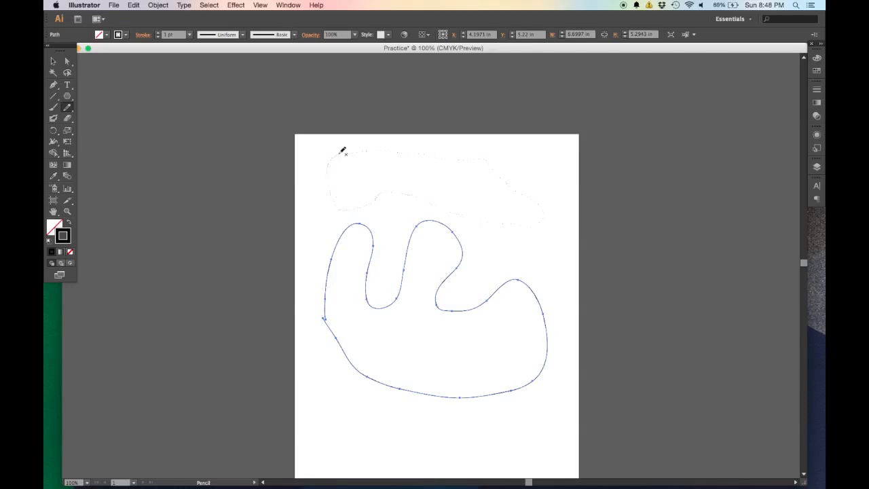
left_click_drag(355, 149, 356, 150)
scroll(525, 303, "down", 5)
left_click_drag(311, 239, 378, 234)
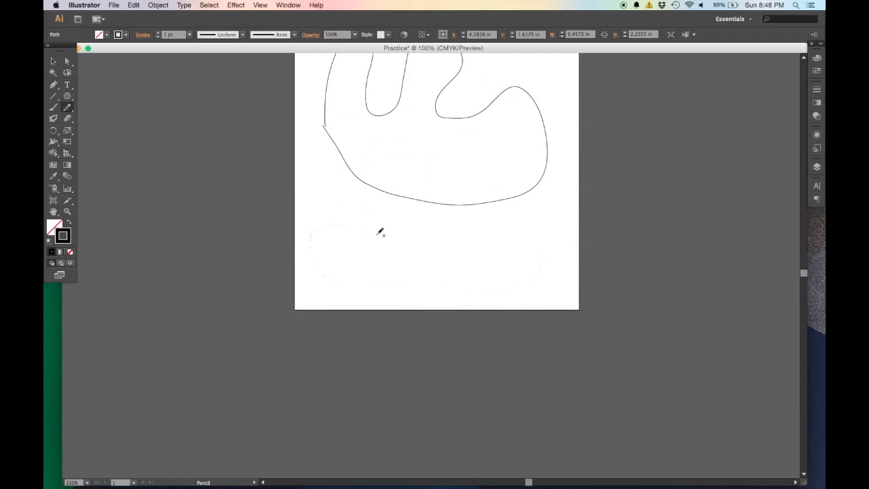
left_click_drag(521, 226, 542, 256)
- Select all three freeform outlines and delete them
scroll(523, 235, "up", 4)
key("v")
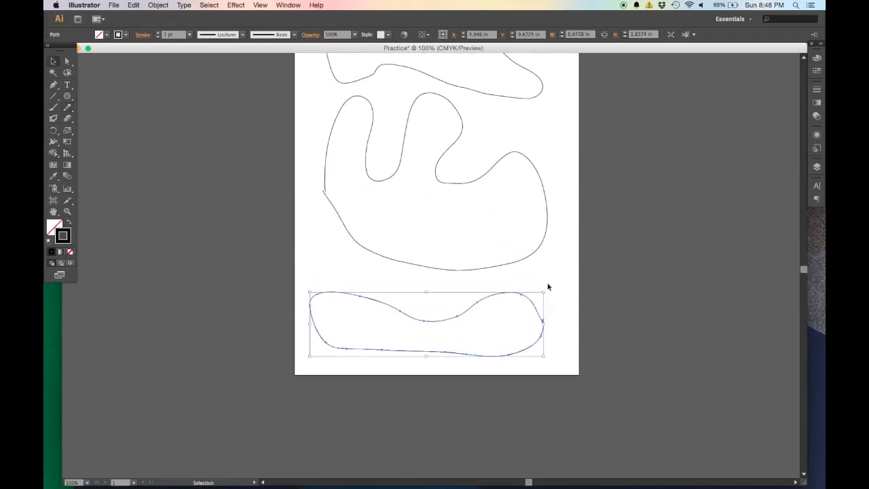
key("super+a")
key("Delete")
scroll(469, 169, "up", 3)
- Draw a large closed zigzag outline of straight segments with 18 anchor points using the Pen tool, closing it at the starting anchor
left_click(53, 85)
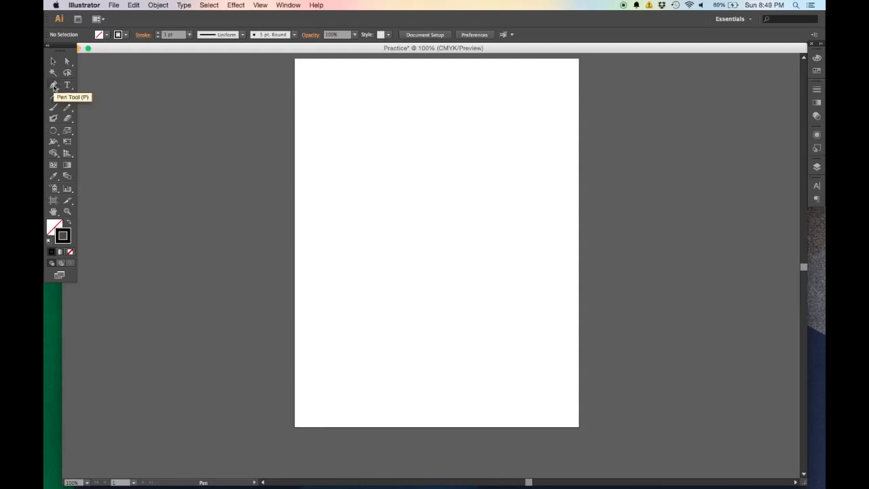
scroll(390, 139, "up", 1)
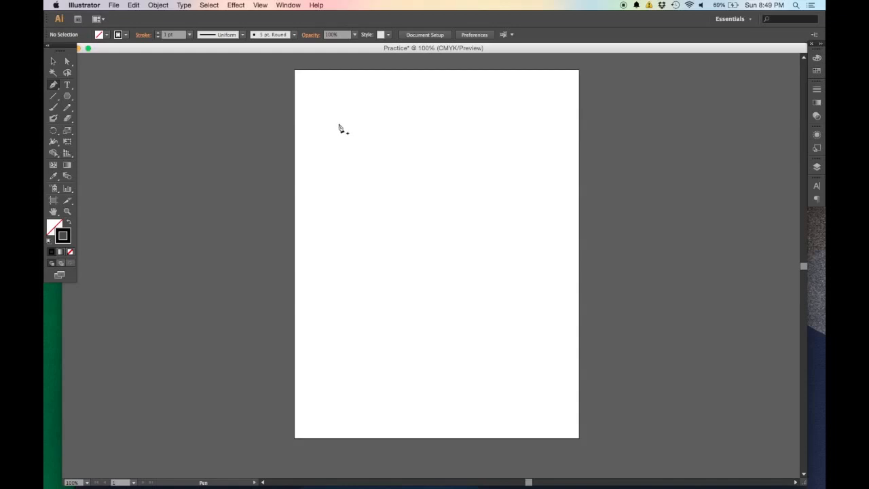
left_click(331, 104)
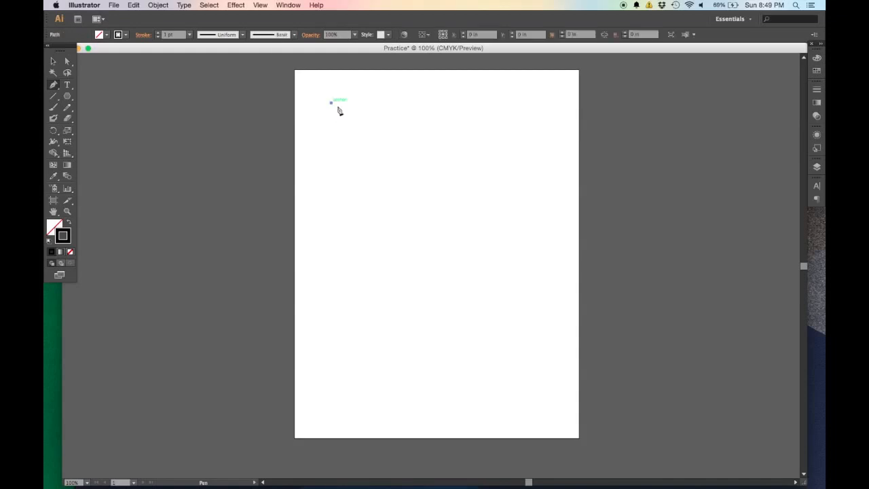
left_click(483, 117)
left_click(513, 184)
left_click(409, 167)
left_click(325, 211)
left_click(459, 279)
left_click(535, 211)
left_click(583, 279)
left_click(558, 369)
left_click(438, 369)
left_click(310, 319)
left_click(322, 257)
left_click(234, 207)
left_click(304, 143)
left_click(312, 86)
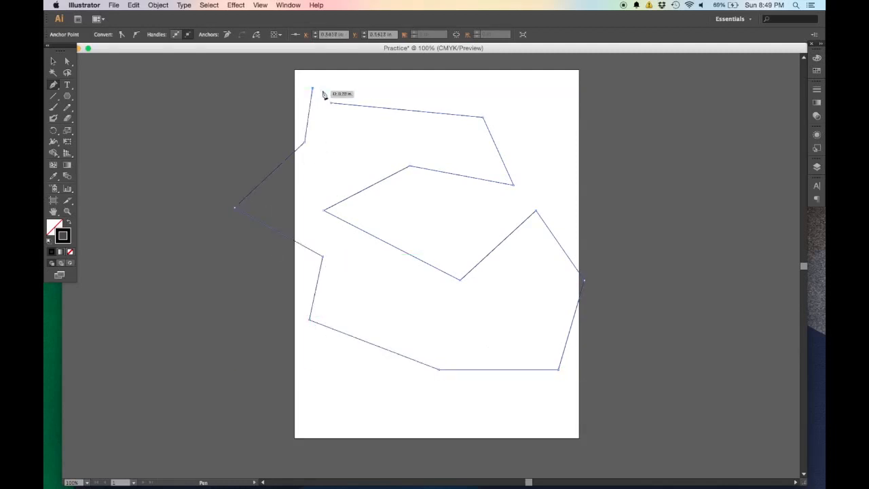
left_click(344, 75)
left_click(416, 74)
left_click(440, 84)
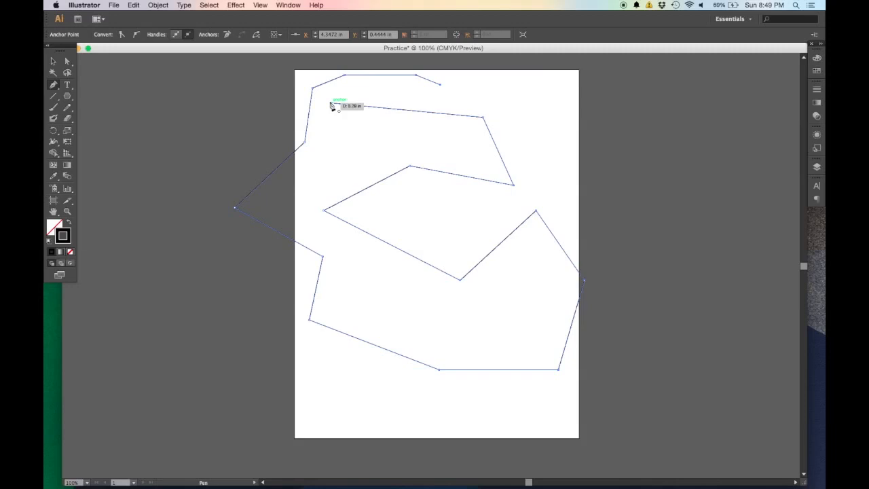
left_click(332, 103)
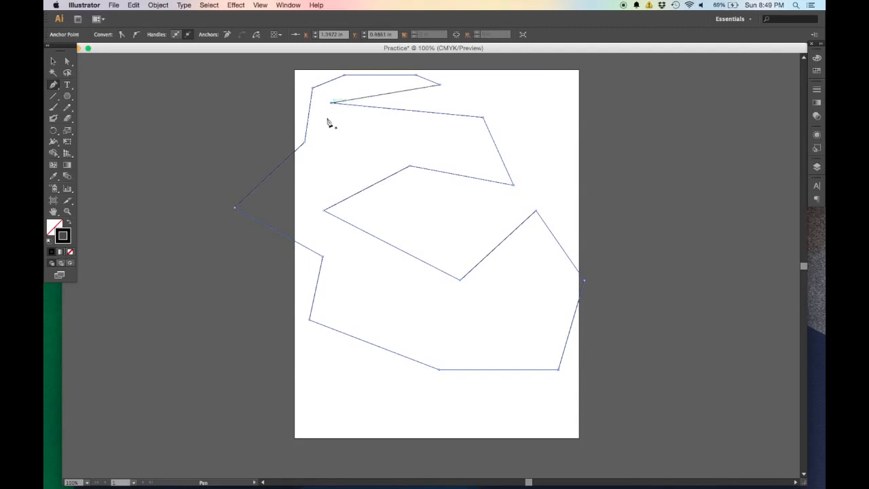
- Shrink the zigzag outline and reposition it so that it fits inside the artboard
left_click(54, 61)
left_click_drag(512, 179, 455, 227)
left_click_drag(611, 377, 550, 324)
left_click_drag(490, 327, 480, 311)
left_click(473, 349)
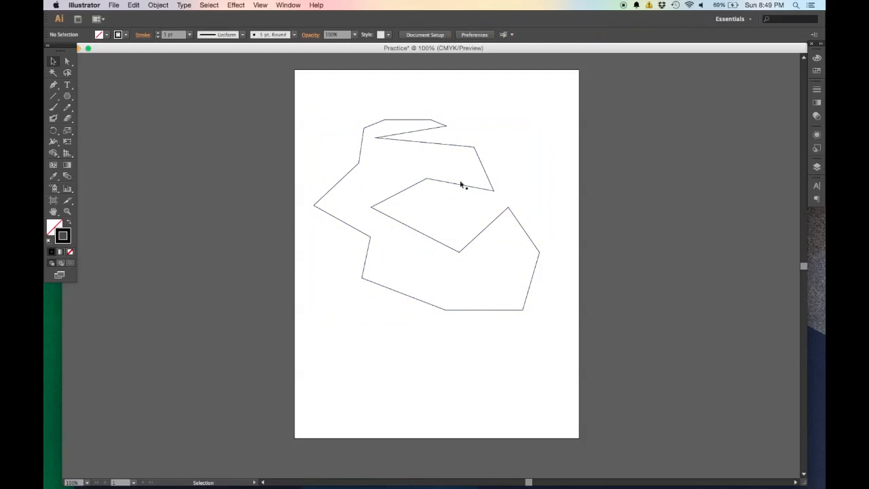
- Move the zigzag outline up past the artboard's upper edge and delete it
left_click_drag(495, 225, 539, 184)
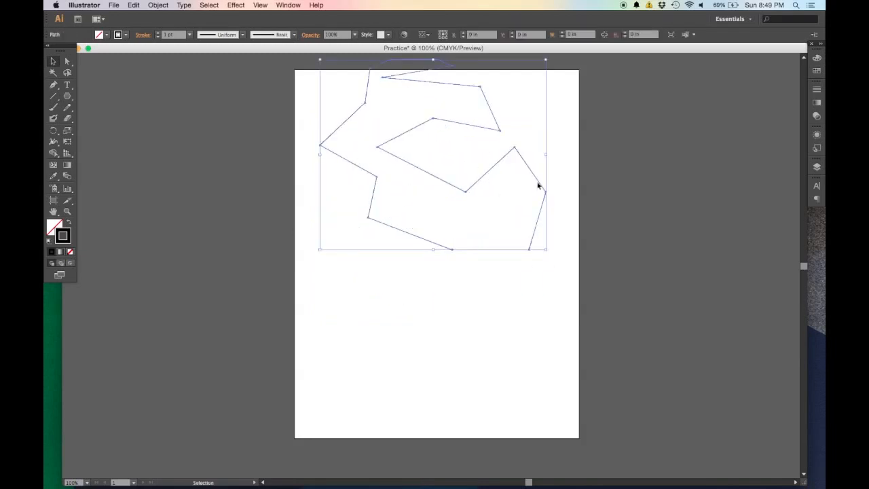
key("Delete")
- Draw a closed straight-sided outline with 10 anchor points in the upper part of the artboard with the Pen tool and deselect it
left_click_drag(53, 85, 95, 85)
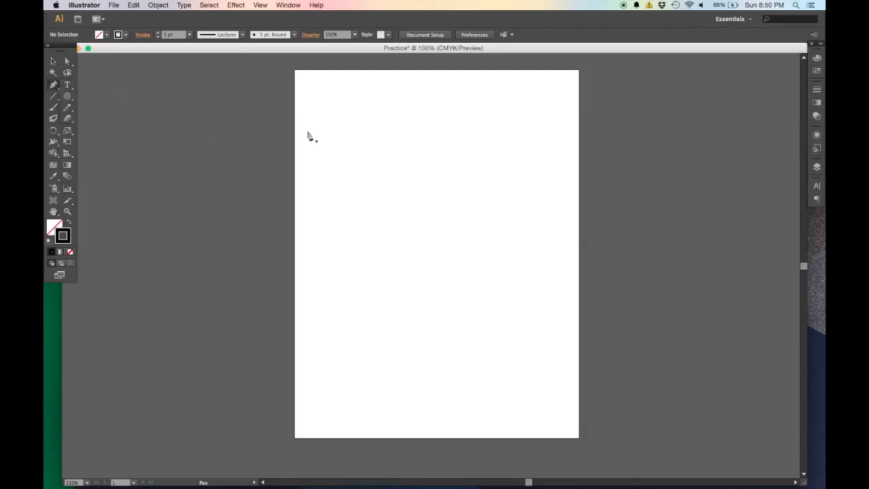
left_click(348, 98)
left_click(519, 110)
left_click(525, 203)
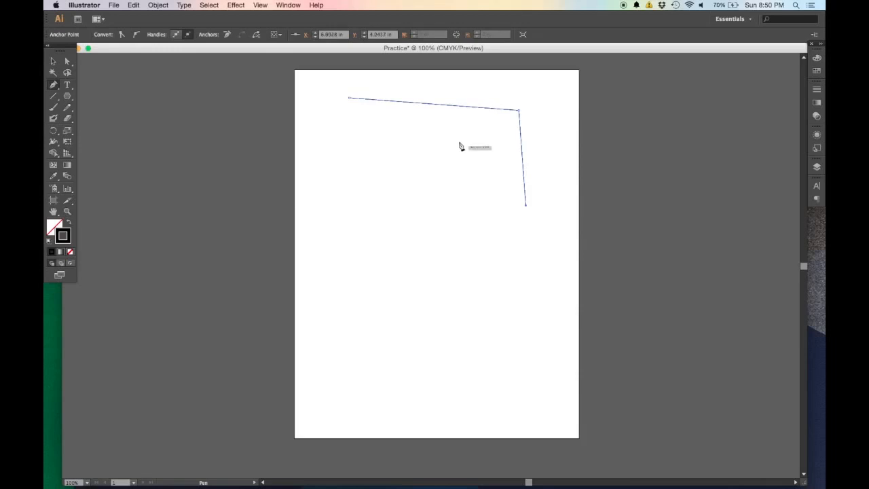
left_click(484, 146)
left_click(402, 143)
left_click(430, 186)
left_click(368, 180)
left_click(357, 127)
left_click(391, 121)
left_click(344, 110)
left_click(349, 97)
left_click(54, 61)
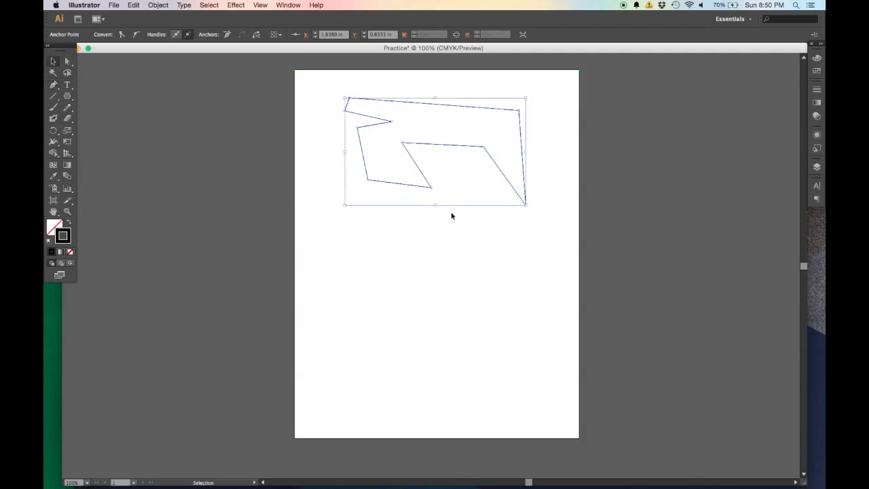
left_click(384, 158)
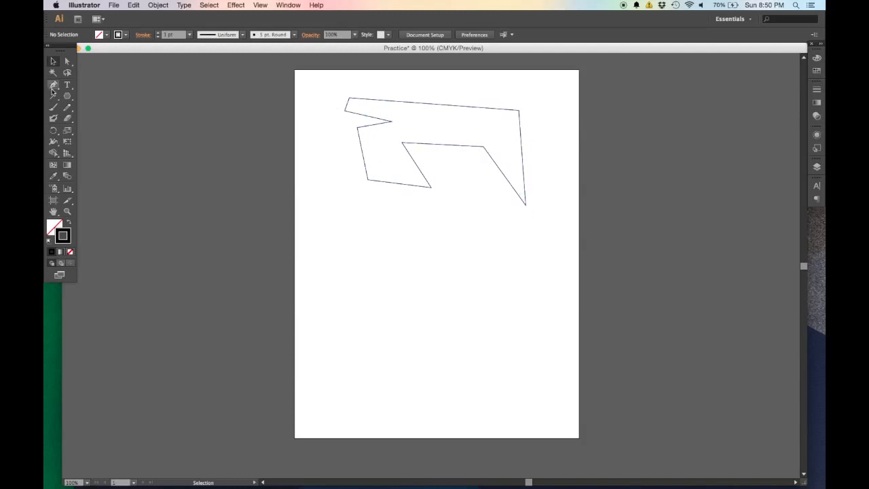
- Draw a closed curved outline below the angular shape with the Pen tool, pulling out direction handles at the anchors, and deselect it
left_click_drag(53, 84, 81, 87)
left_click_drag(341, 224, 367, 207)
left_click_drag(472, 225, 493, 248)
left_click_drag(525, 278, 481, 297)
left_click_drag(390, 348, 359, 296)
left_click_drag(415, 288, 450, 293)
left_click_drag(399, 240, 362, 237)
left_click_drag(331, 300, 284, 296)
left_click_drag(290, 234, 315, 196)
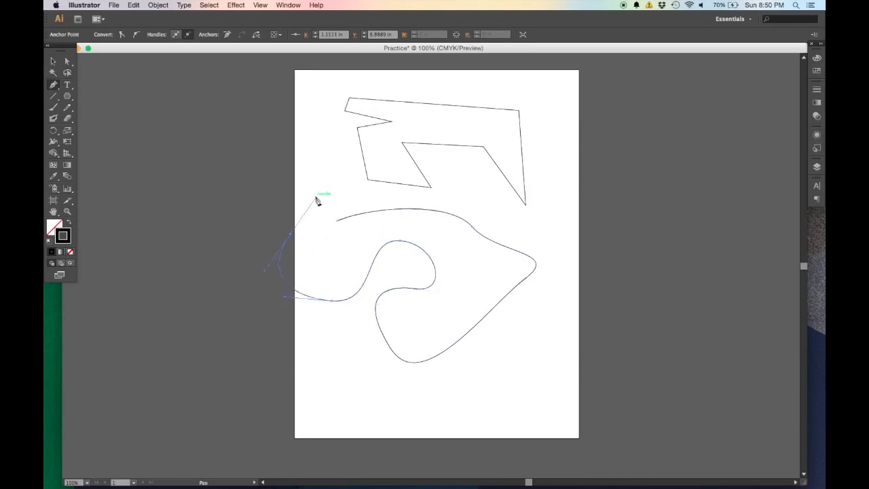
left_click(338, 223)
key("q")
left_click(350, 248)
- Move the anchor below the curved shape's inner lobe down and outward, and rotate its direction handles to a steep angle
scroll(343, 223, "up", 2)
key("a")
left_click(463, 259)
scroll(467, 306, "down", 1)
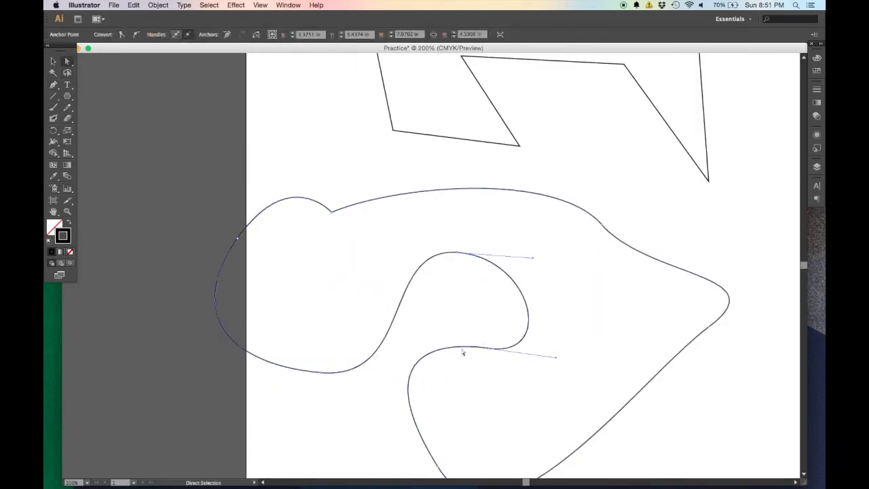
left_click_drag(493, 350, 519, 377)
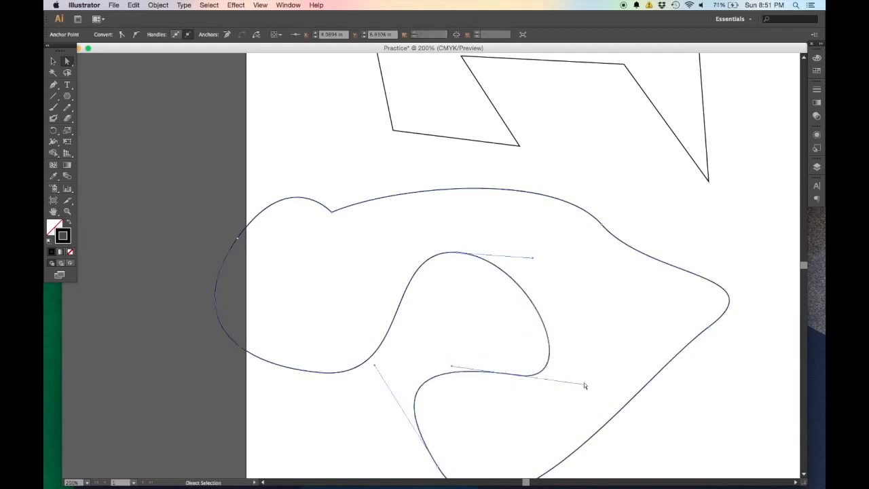
left_click_drag(587, 385, 531, 339)
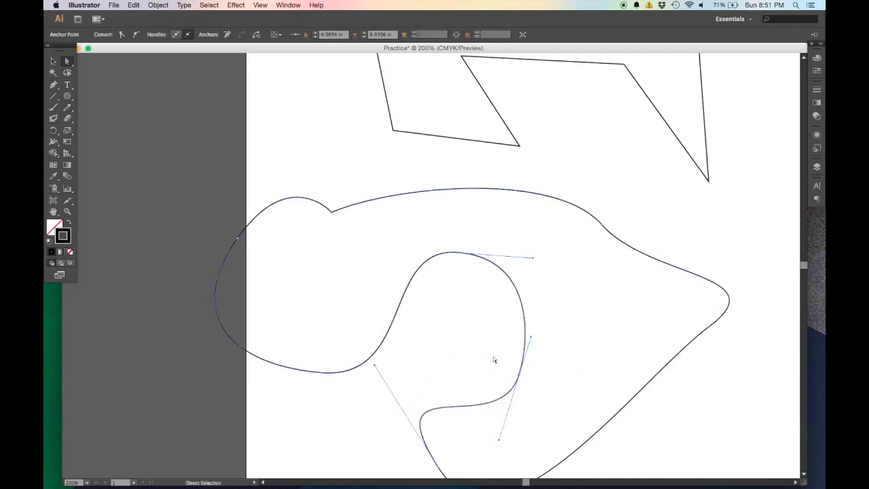
- Reposition and reshape the anchor on the curved shape's lower tip, and adjust the handles of the neighbouring inner anchor
scroll(476, 358, "down", 5)
scroll(457, 359, "down", 2)
left_click_drag(375, 148, 433, 220)
left_click_drag(437, 250, 396, 246)
mouse_move(520, 160)
left_mouse_down()
mouse_move(493, 148)
mouse_move(529, 150)
left_mouse_up()
scroll(525, 117, "up", 2)
scroll(528, 133, "up", 2)
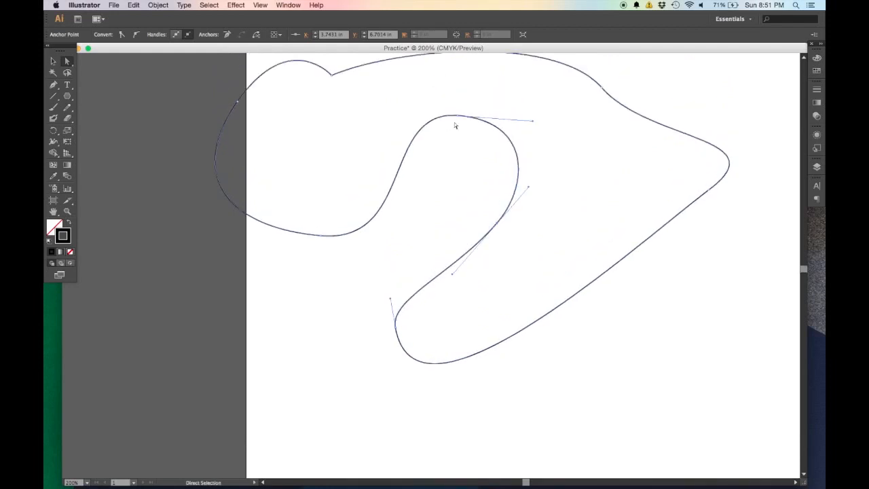
- Reshape the top of the inner lobe by moving its anchor and adjusting its direction handles, and deselect the path
left_click(457, 119)
left_click_drag(382, 113, 385, 131)
left_click_drag(459, 119, 441, 148)
left_click_drag(497, 136, 495, 157)
left_click_drag(423, 154, 433, 135)
left_click(428, 188)
scroll(353, 197, "up", 3)
scroll(352, 197, "up", 1)
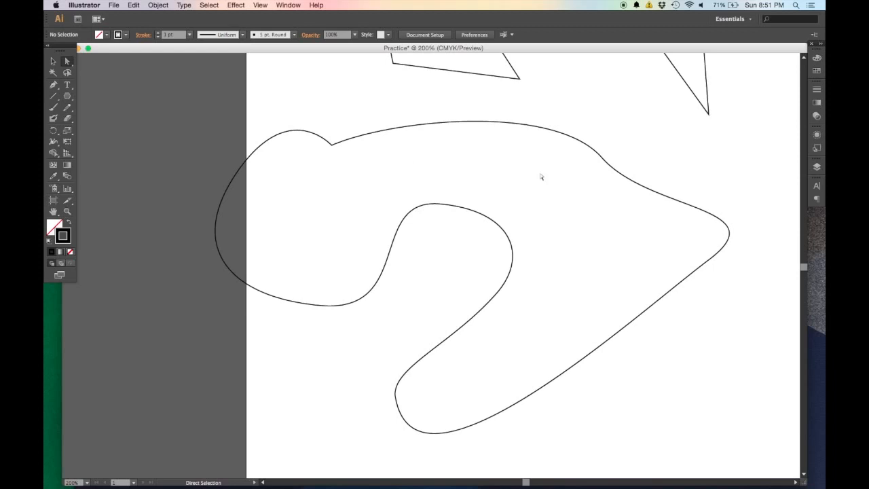
- Compare selecting the whole curved shape with the Selection tool against selecting single segments with the Direct Selection tool
left_click(508, 231)
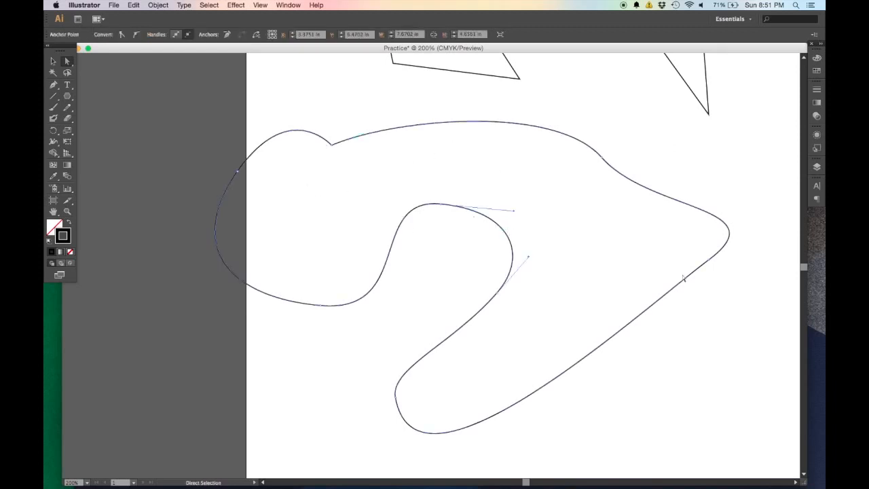
left_click(54, 61)
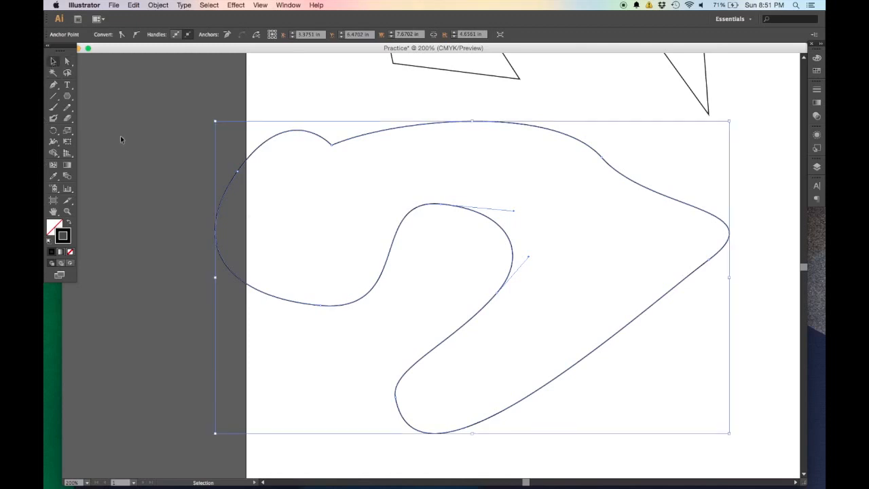
left_click(547, 211)
scroll(511, 234, "up", 1)
left_click(511, 254)
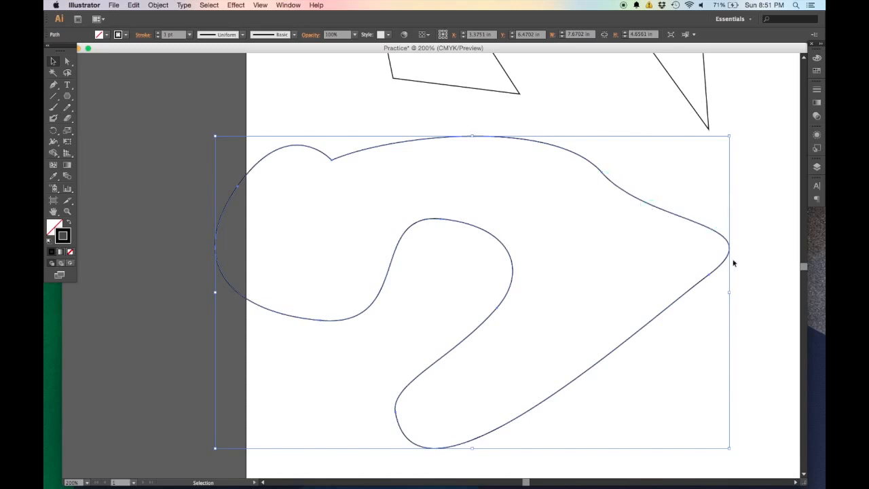
left_click(653, 269)
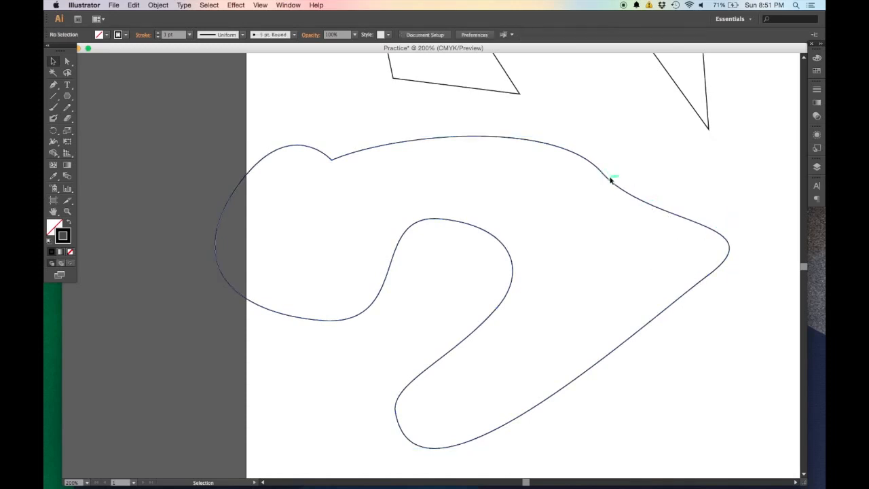
left_click(610, 178)
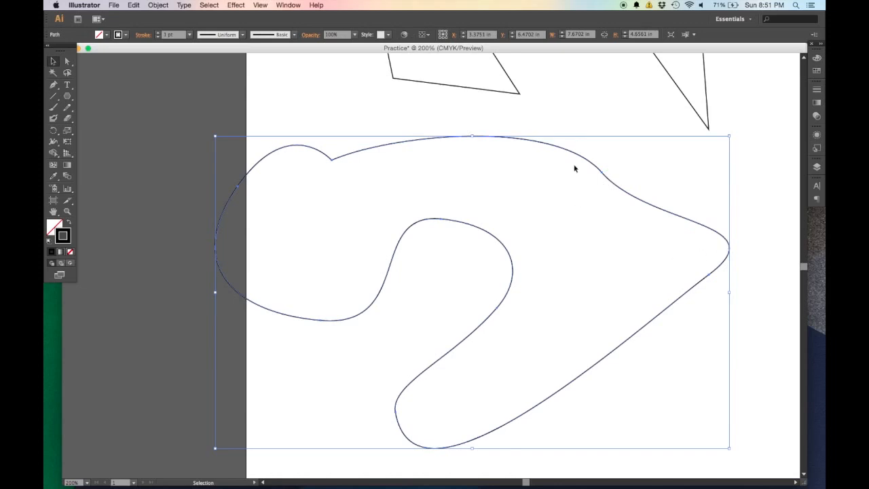
left_click(67, 61)
left_click(326, 107)
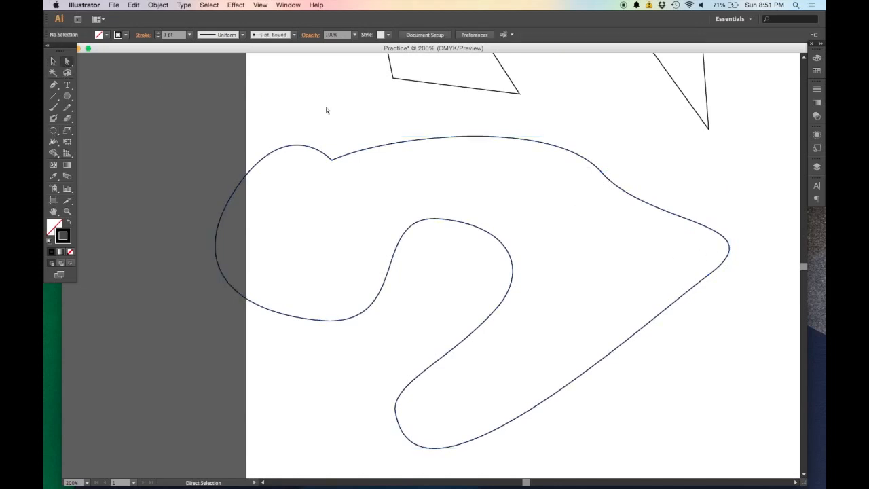
left_click(389, 142)
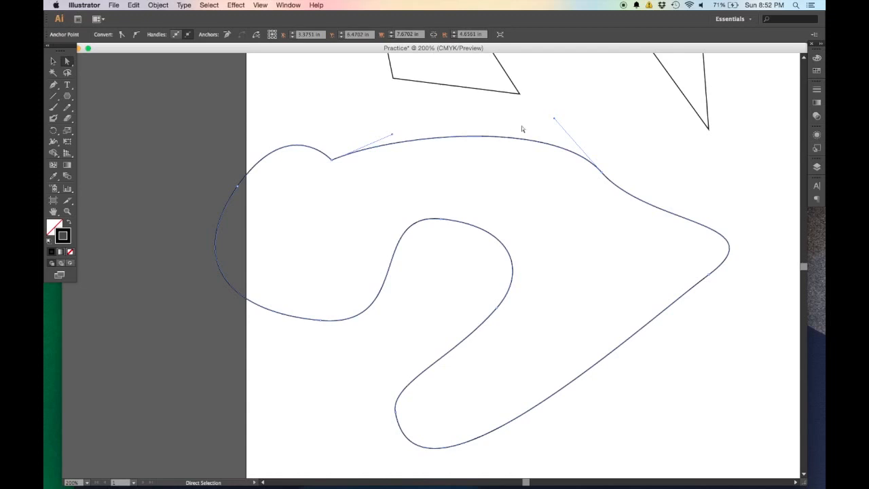
- Select both shapes at 100% view, then shrink them and flip them vertically together with the Scale tool
key("v")
left_click(198, 149)
key("super+1")
left_click_drag(155, 128, 407, 248)
scroll(422, 275, "up", 5)
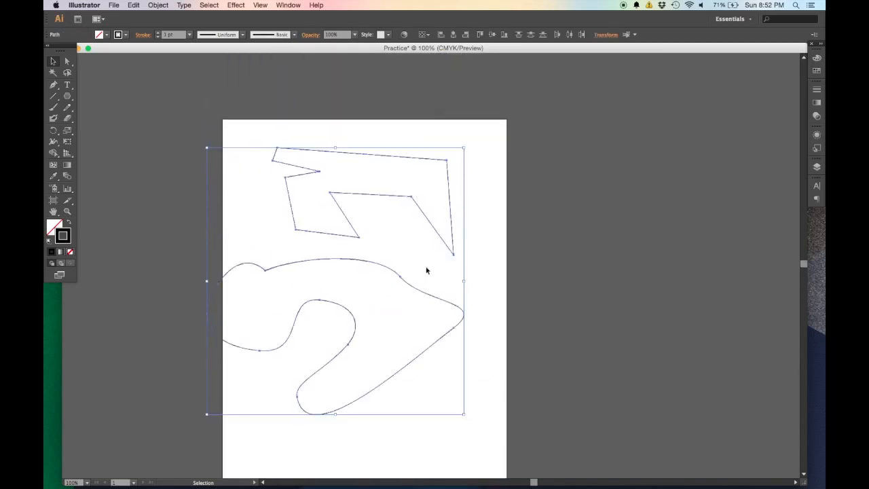
left_click(417, 285)
left_click_drag(169, 106, 534, 428)
key("s")
left_click_drag(403, 314, 355, 258)
key("v")
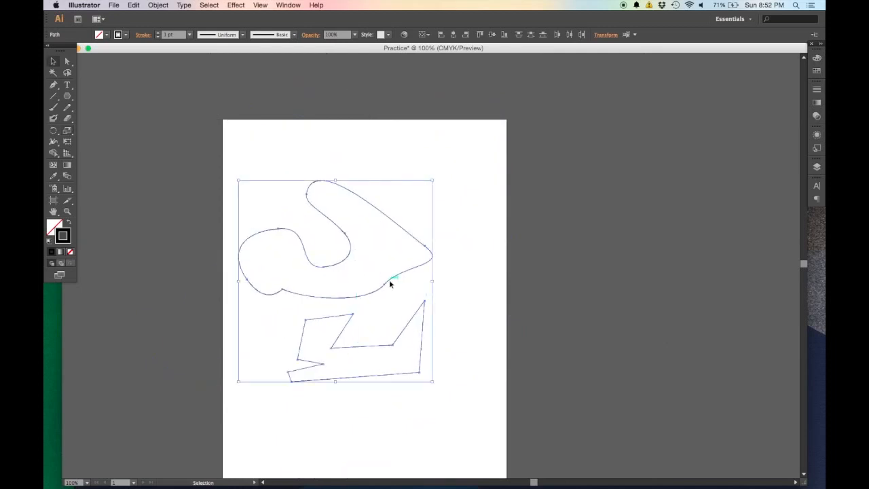
left_click(414, 285)
- Delete the angular shape and the curved shape from the artboard
scroll(421, 280, "down", 5)
left_click_drag(446, 133, 376, 93)
scroll(385, 147, "up", 2)
key("Delete")
left_click_drag(452, 194, 369, 339)
key("Delete")
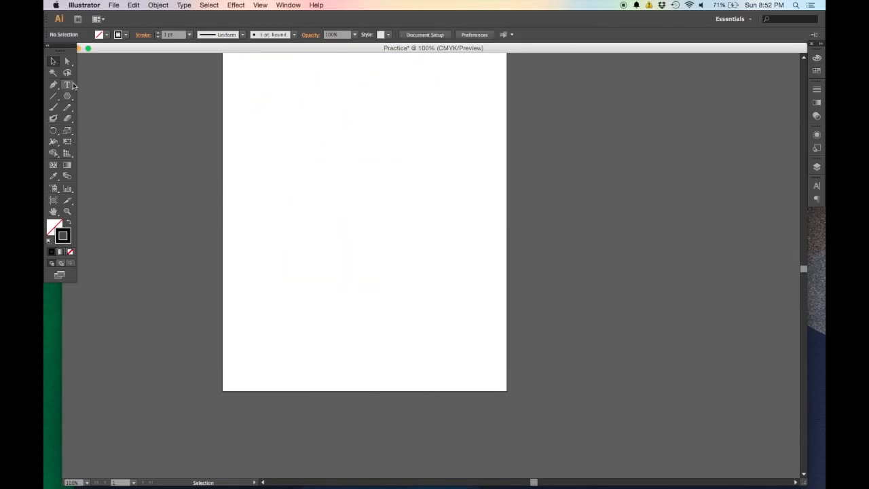
- Draw 12 unfilled ellipses of varying sizes and proportions scattered across the artboard with the Ellipse tool, and deselect them
scroll(373, 201, "up", 3)
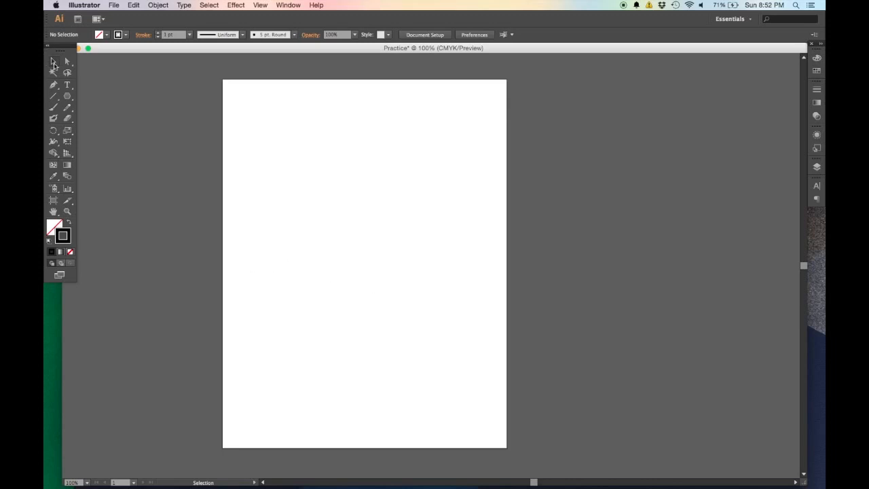
left_click(67, 95)
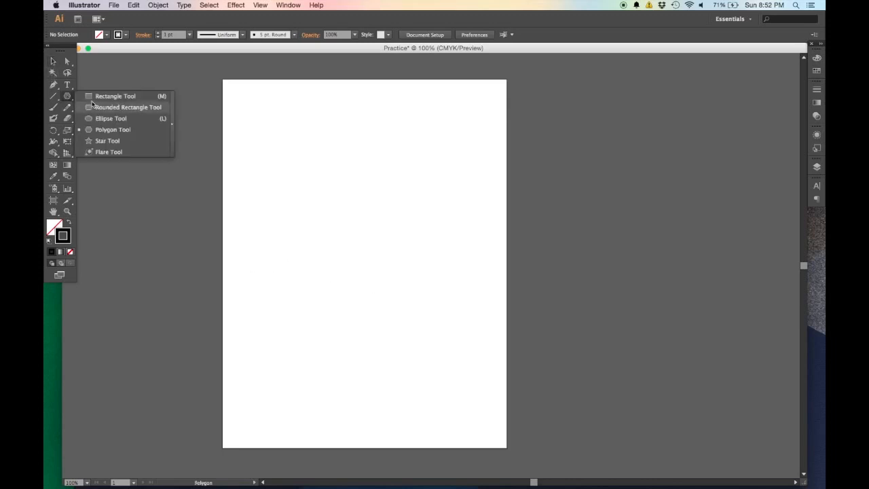
left_click(101, 118)
left_click_drag(267, 125, 332, 175)
left_click_drag(428, 179, 491, 261)
left_click_drag(330, 255, 255, 357)
left_click_drag(378, 360, 463, 430)
mouse_move(361, 268)
left_mouse_down()
mouse_move(409, 148)
mouse_move(499, 91)
left_mouse_up()
left_click_drag(372, 113, 323, 85)
left_click_drag(315, 212, 201, 228)
left_click_drag(393, 304, 475, 343)
left_click_drag(365, 365, 303, 418)
left_click_drag(365, 298, 340, 236)
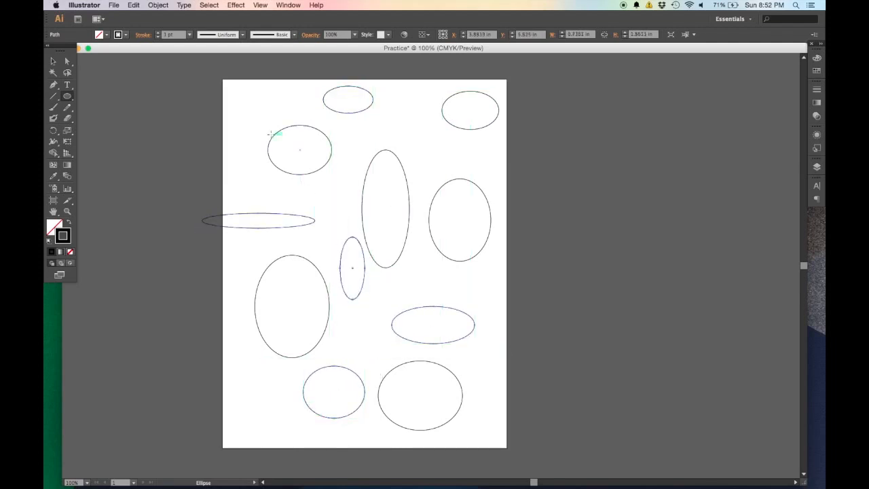
left_click_drag(251, 132, 233, 85)
left_click_drag(277, 388, 235, 440)
left_click(53, 61)
left_click(219, 160)
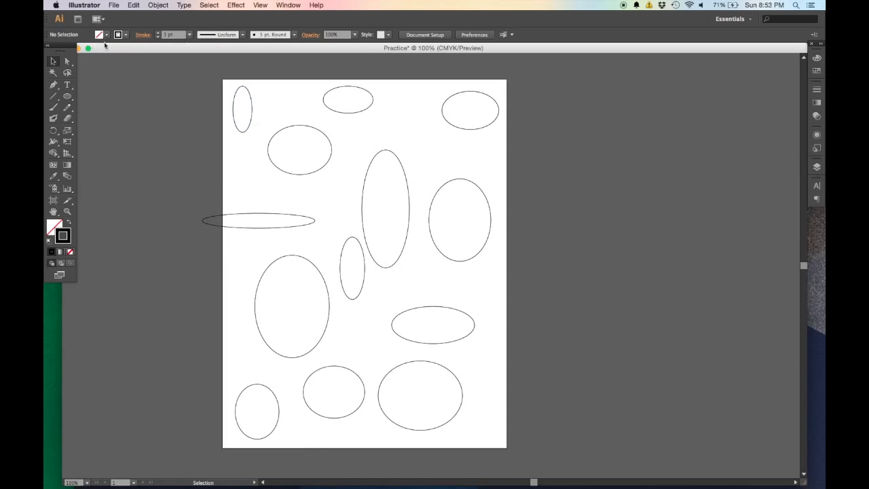
- Move the tall ellipse at the artboard's center so it overlaps the rounder ellipse to its right, and deselect it
left_click_drag(403, 174, 450, 181)
left_click(552, 440)
left_click(568, 251)
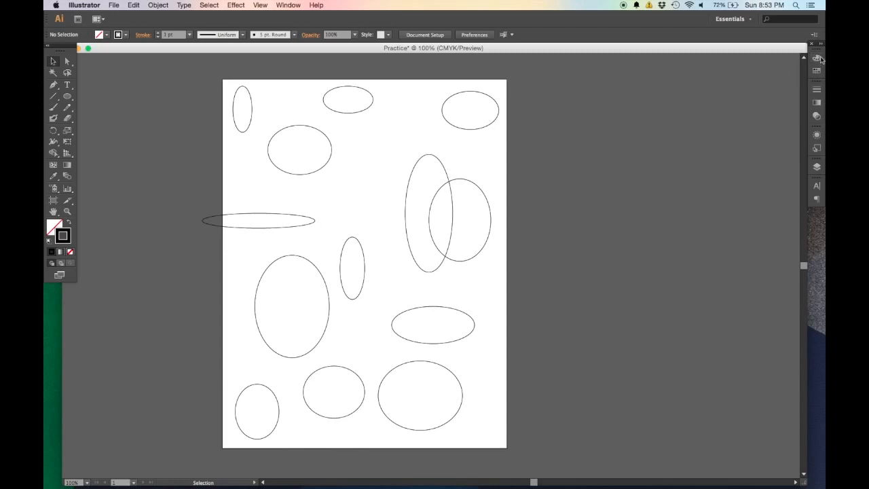
- Move the tall ellipse clear of its neighbor, give its outline a bright red color with the color controls, and deselect it
left_click(288, 5)
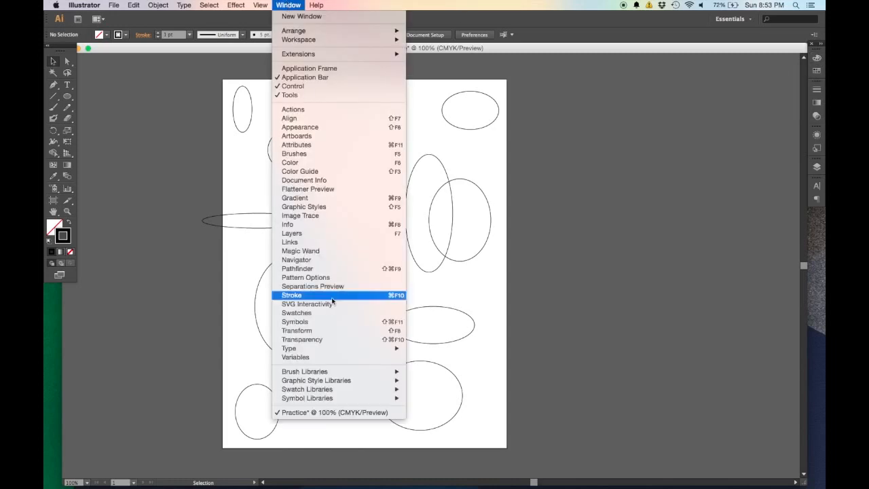
left_click(353, 163)
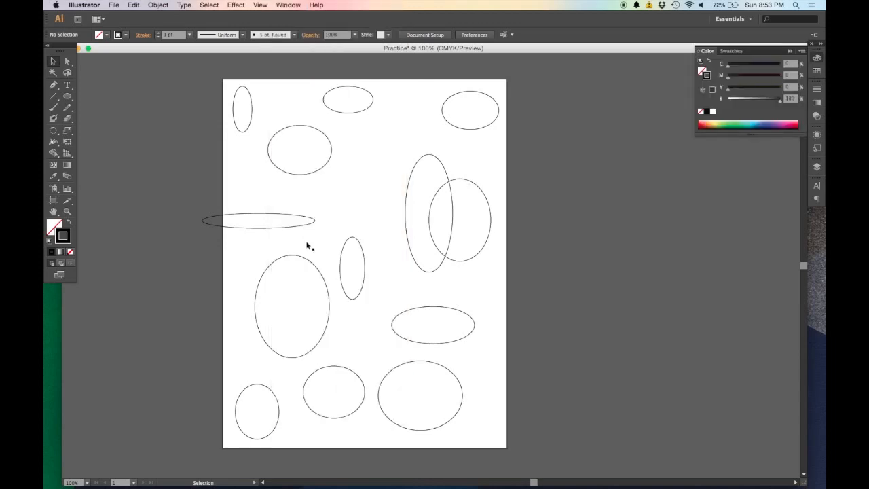
left_click_drag(450, 178, 422, 165)
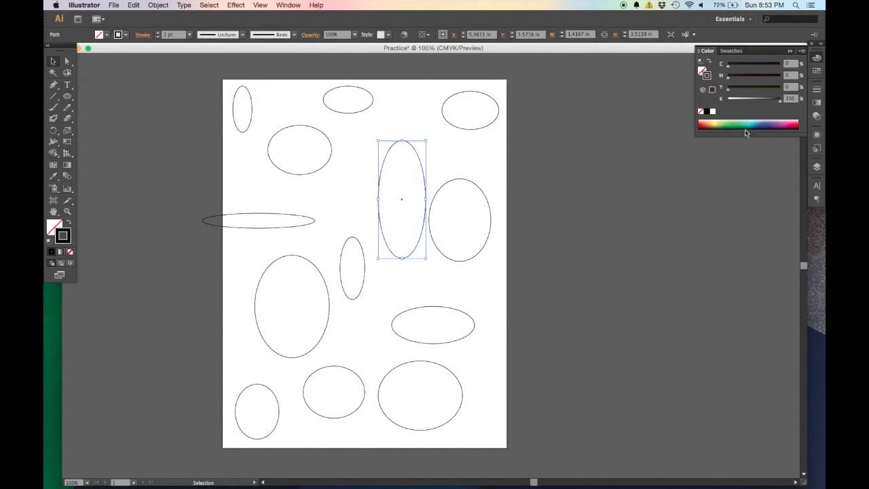
left_click(703, 122)
left_click(57, 61)
left_click(362, 205)
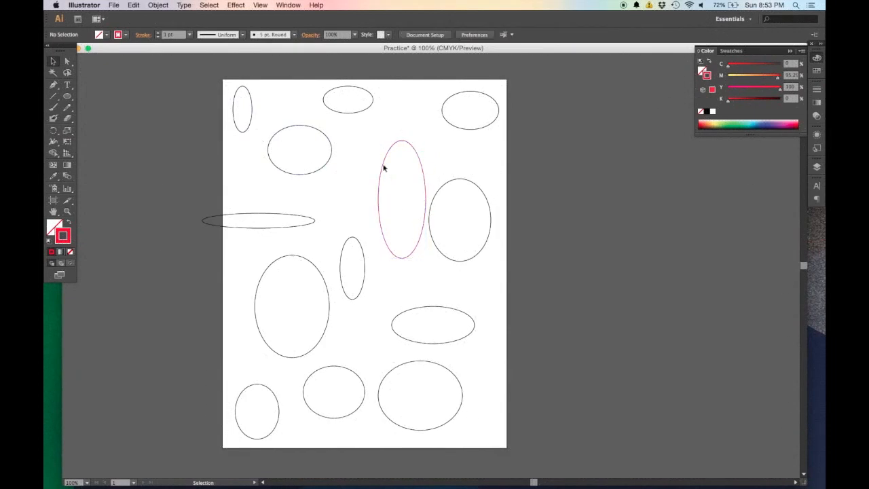
- Swap the wide lower-right ellipse's stroke and fill so it is solid black without an outline, and move it slightly up
left_click(424, 310)
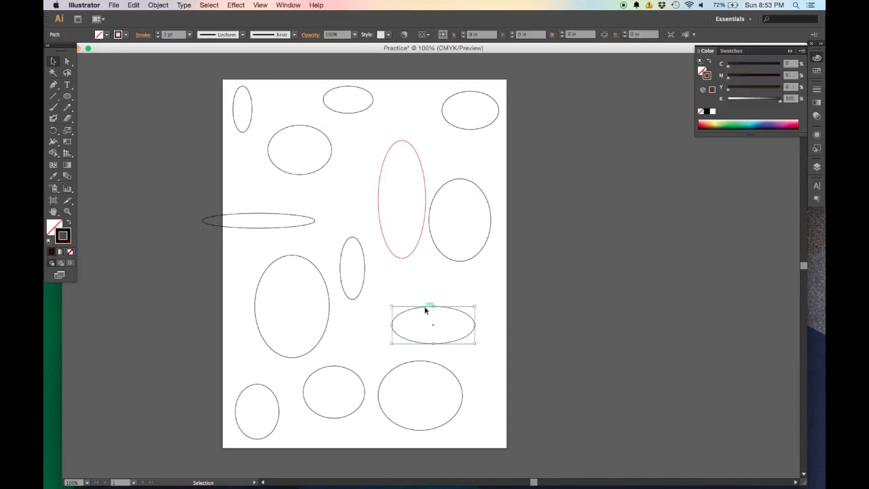
left_click(709, 62)
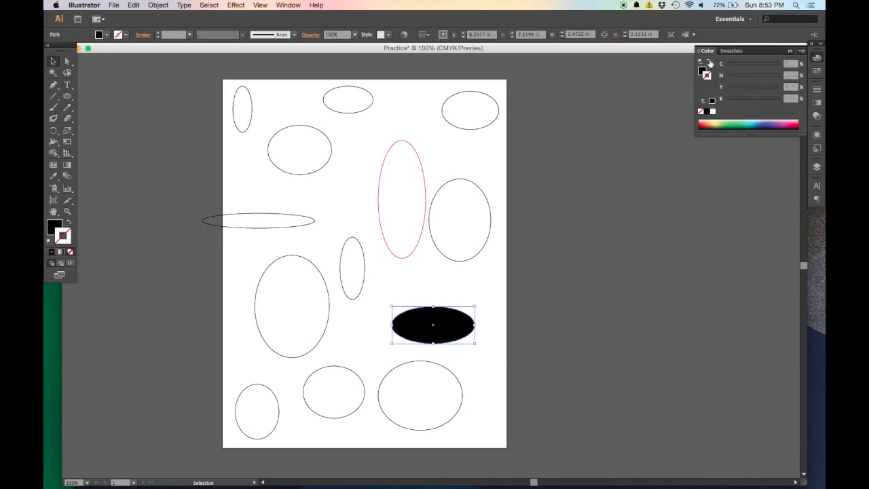
left_click(701, 71)
left_click_drag(442, 331, 438, 310)
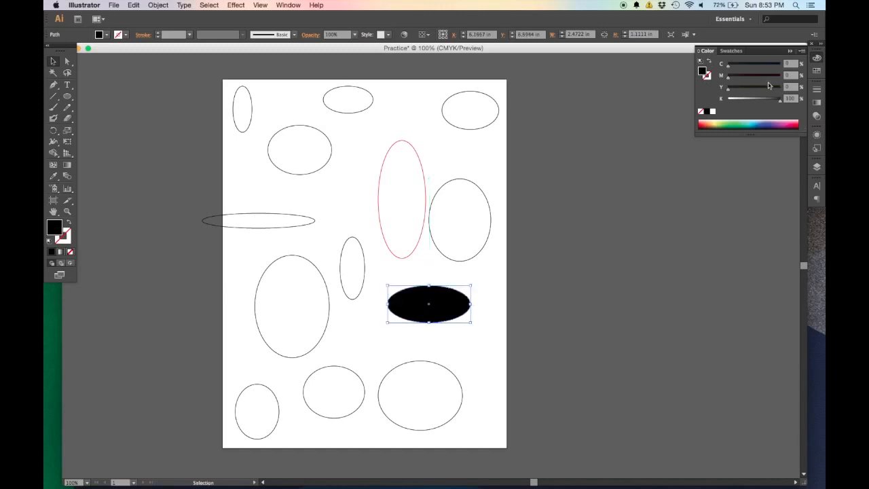
- Try CMYK mixes and spectrum colors on the wide ellipse's fill, settle on blue at about C 75, M 61, Y 0, K 0, and deselect
left_click_drag(730, 92, 739, 66)
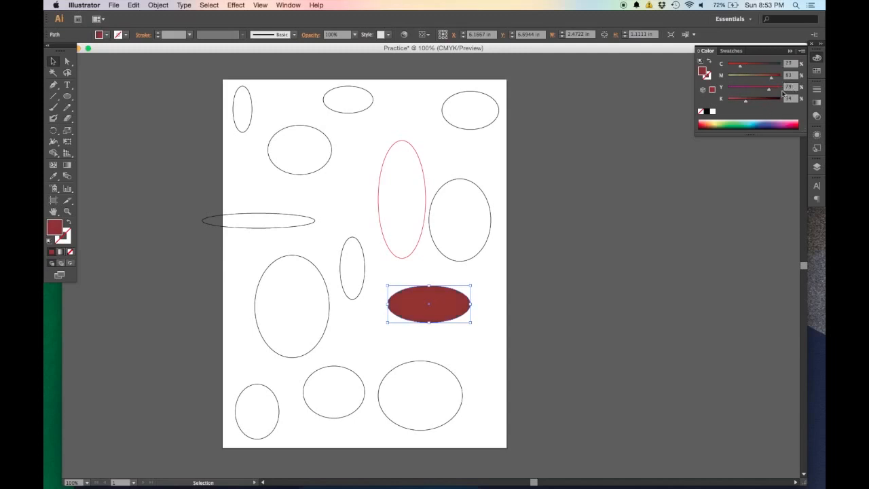
left_click(748, 122)
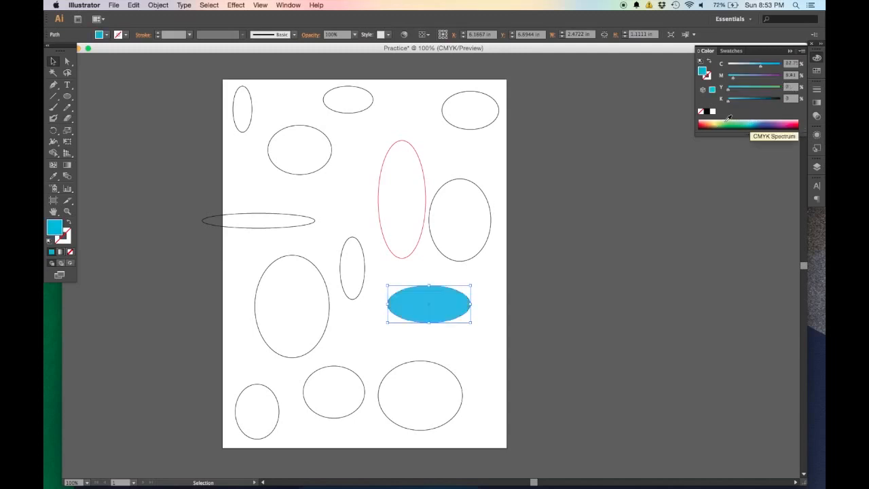
left_click(750, 121)
left_click(766, 118)
left_click(751, 121)
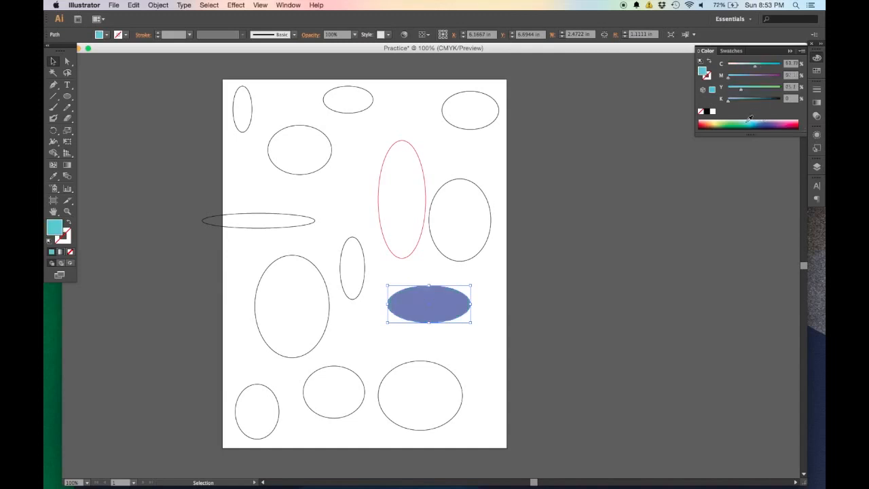
left_click(768, 118)
left_click(764, 119)
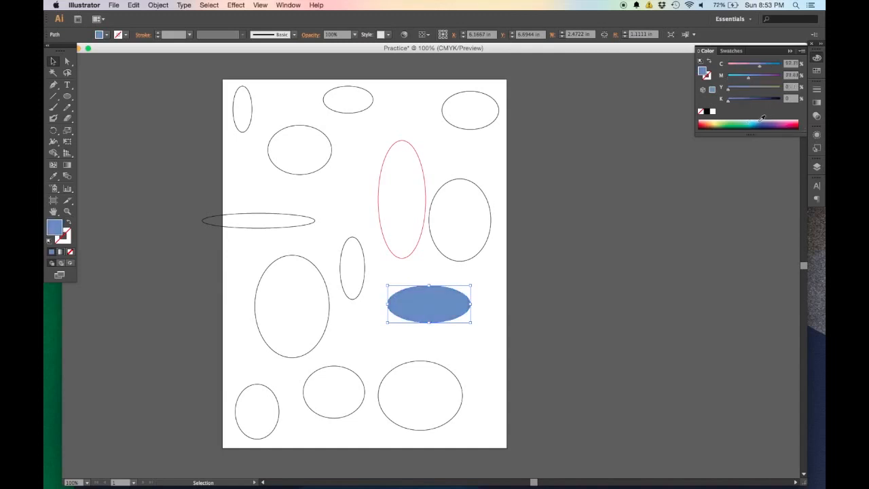
left_click(762, 123)
left_click(765, 120)
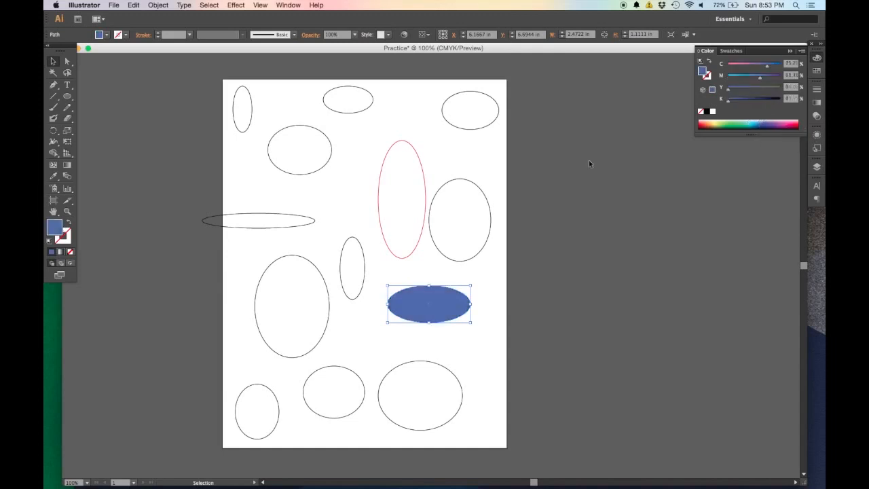
left_click(189, 147)
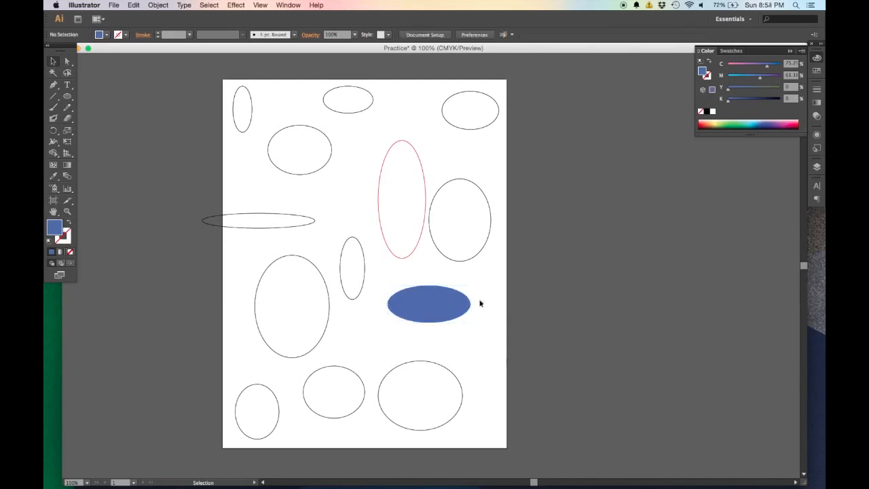
- Move the blue ellipse up and left into the gap between the upper-left ellipse and the flat ellipse
scroll(483, 312, "down", 3)
scroll(487, 325, "up", 3)
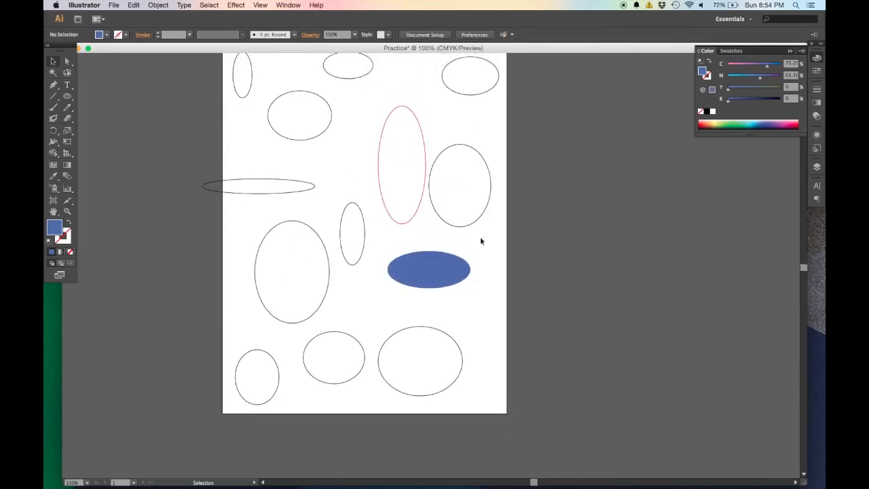
left_click_drag(455, 276, 355, 167)
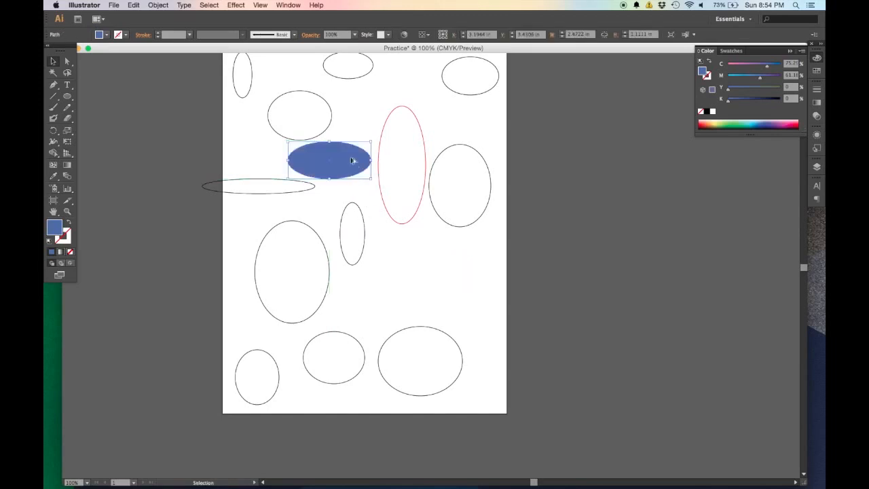
- Give the blue ellipse a black outline, viewing it at 600%
scroll(352, 161, "up", 5)
left_click_drag(352, 164, 514, 254)
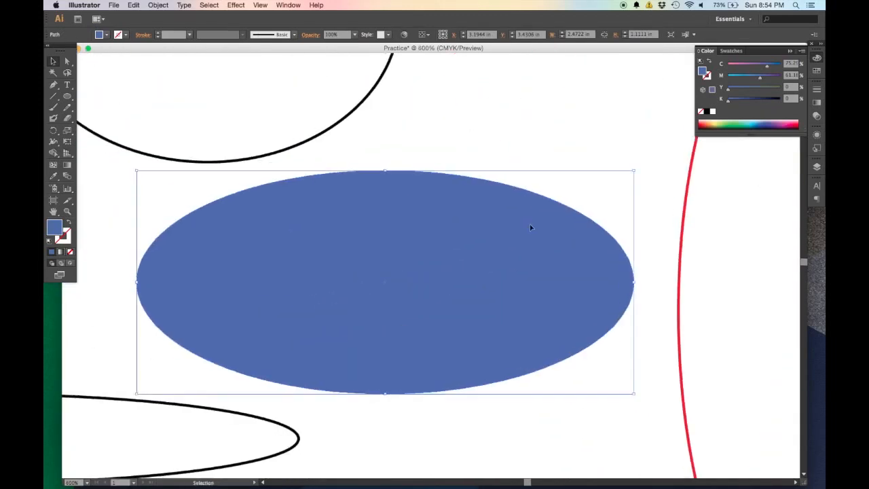
left_click(707, 76)
left_click(706, 111)
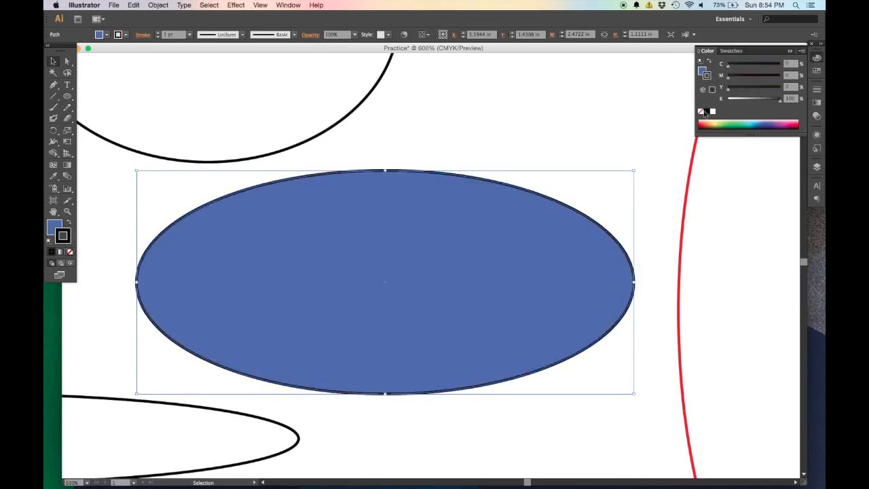
left_click(550, 121)
left_click(564, 246)
- Show the full stroke settings and increase the blue ellipse's outline weight to 7 pt
left_click(817, 90)
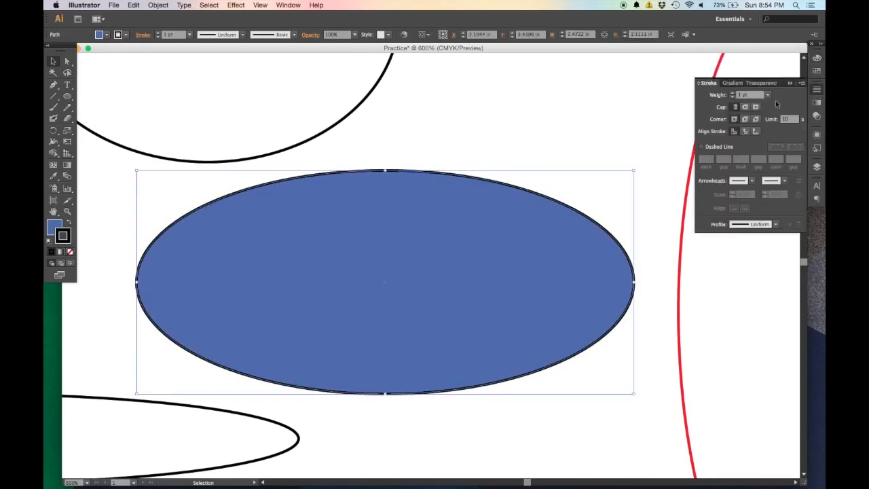
left_click(283, 5)
left_click(327, 294)
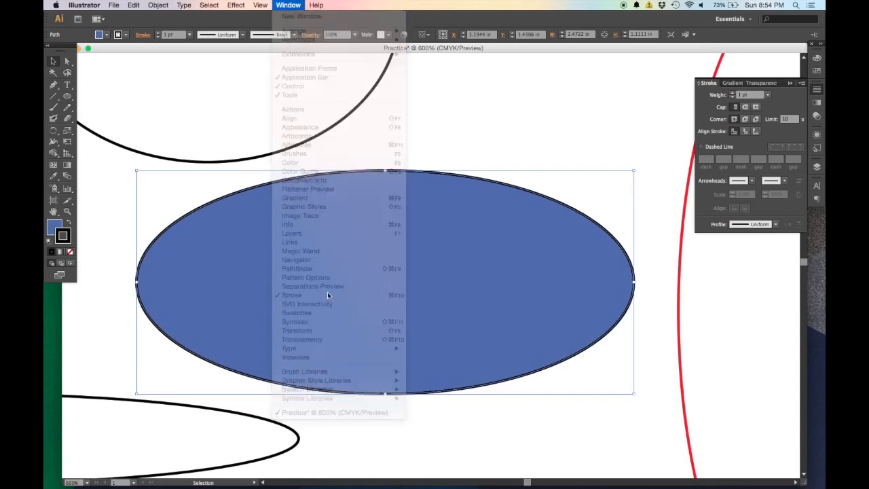
left_click(278, 4)
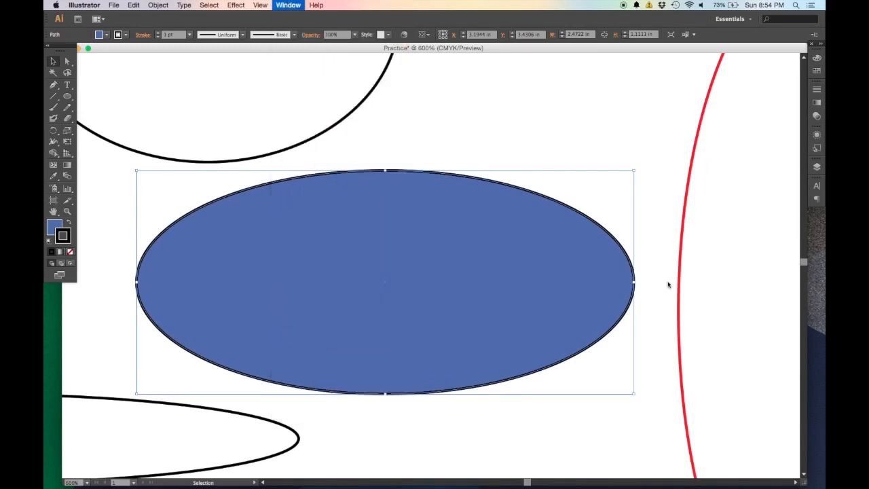
left_click(403, 295)
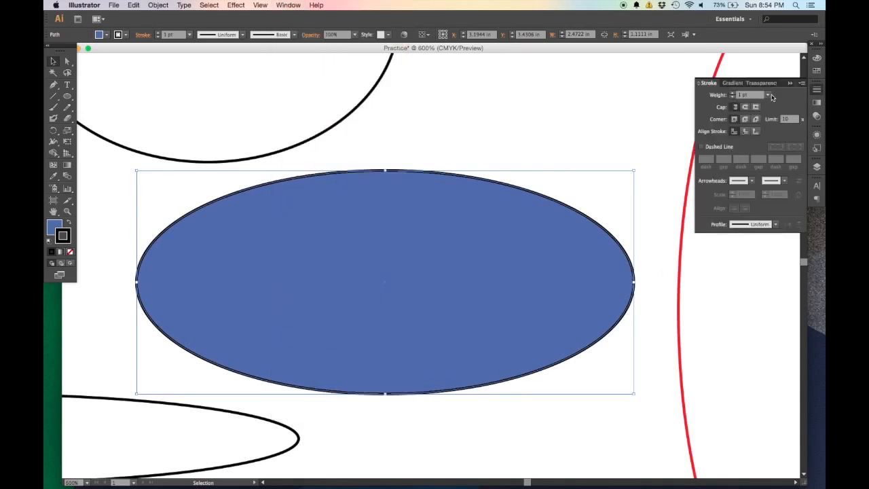
left_click(732, 95)
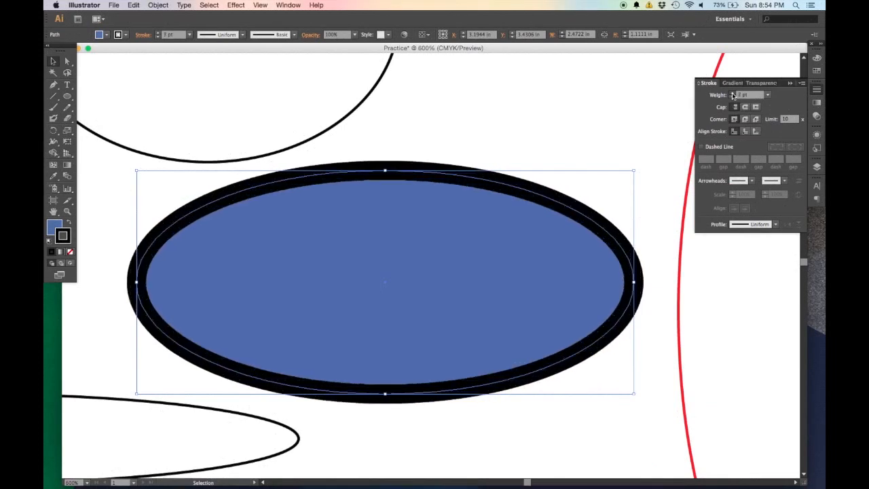
left_click(732, 95)
left_click(733, 98)
left_click(733, 99)
left_click(733, 99)
left_click(733, 98)
left_click(733, 98)
left_click(733, 99)
- Try the ellipse's stroke aligned to the inside and the outside of the path, and restore it to center alignment
left_click(744, 131)
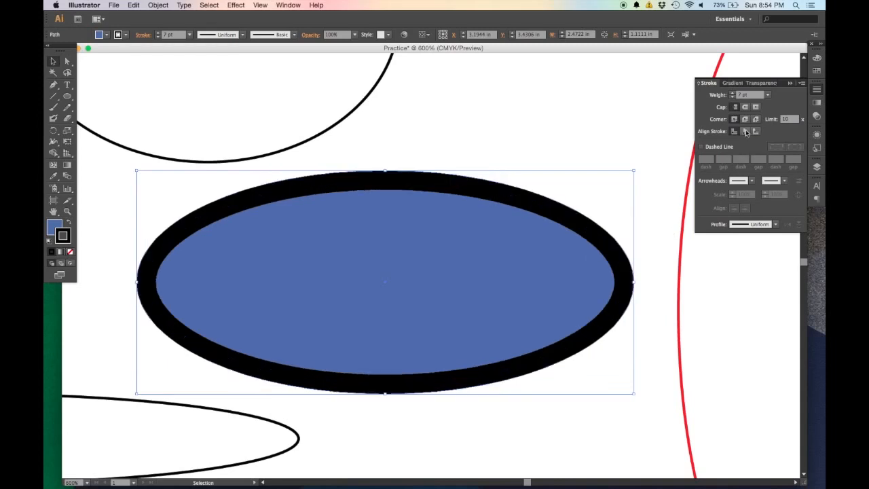
left_click(756, 131)
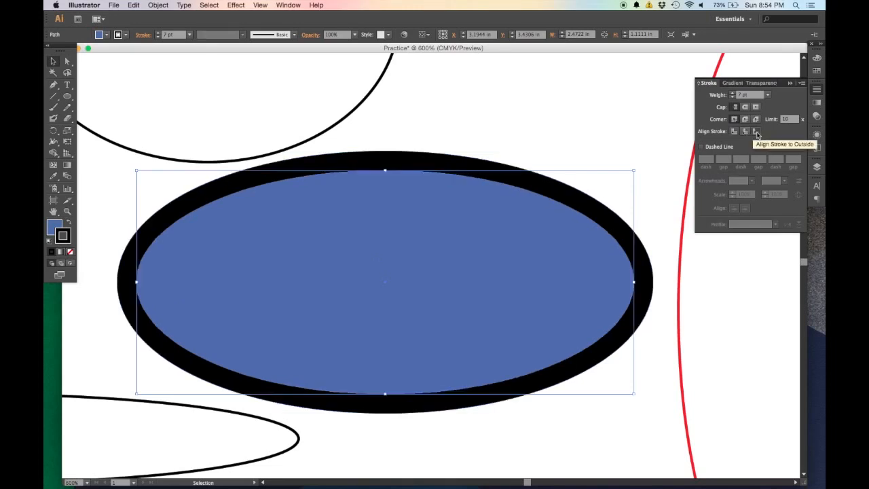
left_click(734, 132)
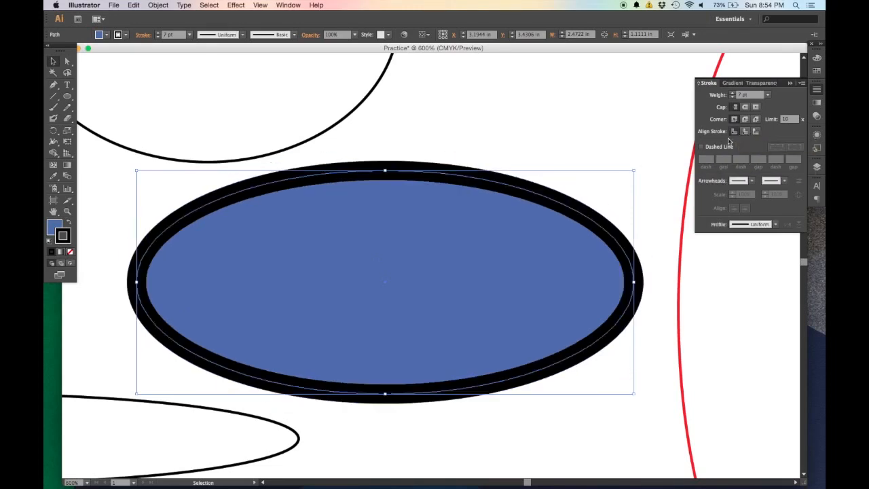
- Turn the blue ellipse's outline into a dashed line and reduce its weight to 3 pt
left_click(703, 146)
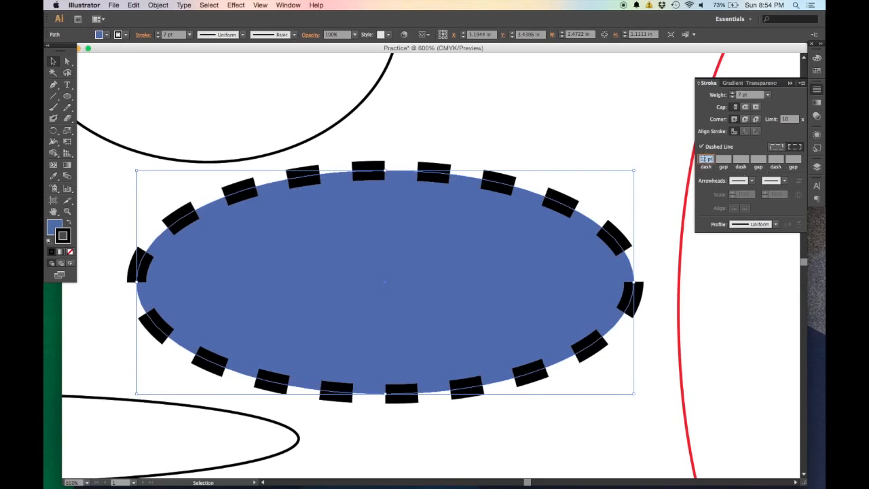
left_click(732, 97)
left_click(731, 97)
left_click(731, 98)
left_click(732, 98)
left_click(731, 93)
left_click(731, 93)
- Set the ellipse's dash length to 6 pt and the gap to 4 pt, and deselect it
left_click(710, 160)
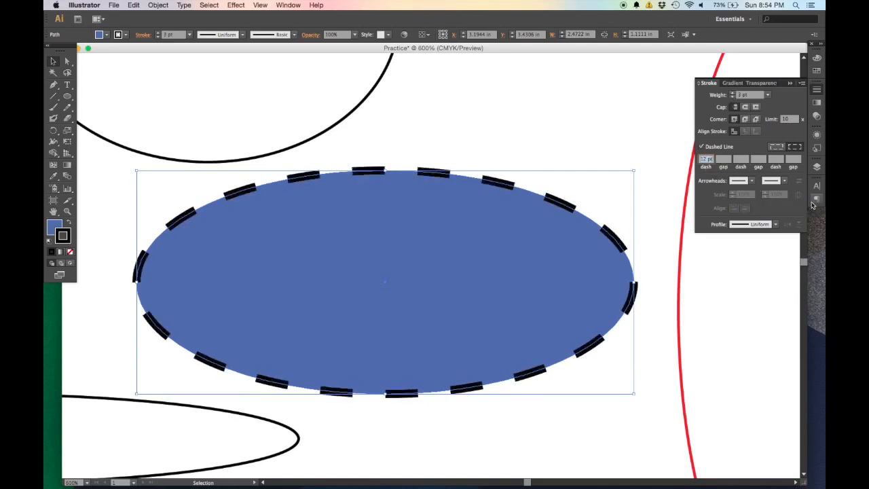
type("6")
key("Tab")
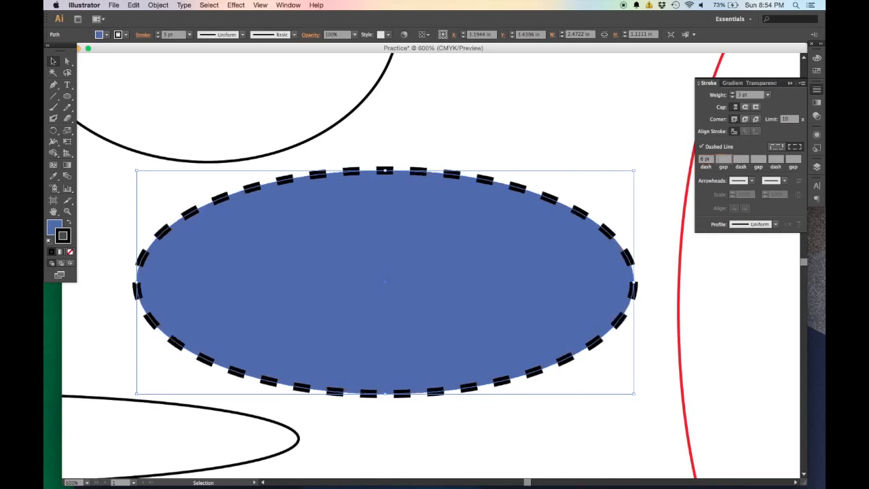
type("4")
key("Tab")
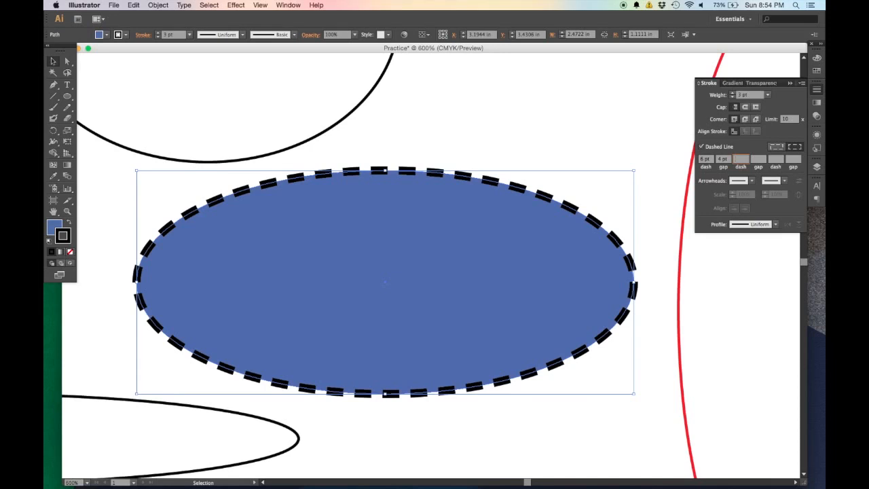
left_click(449, 93)
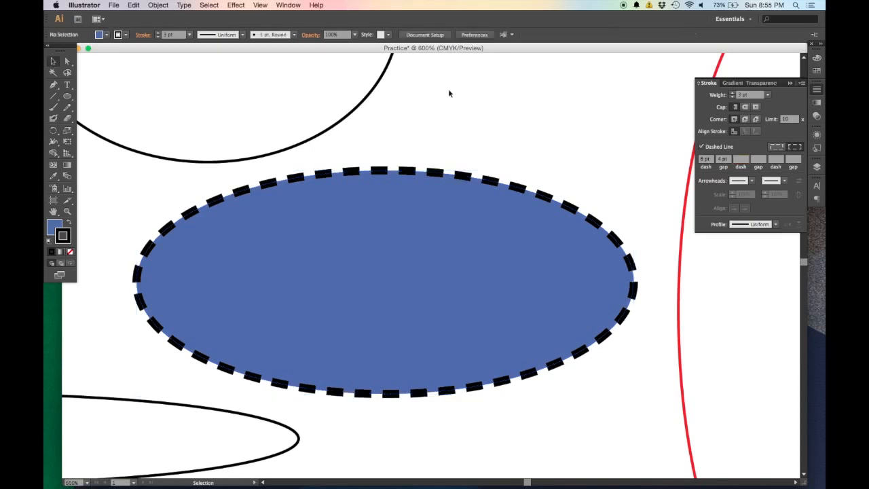
- Draw a blue square with the same dashed outline in the empty area below the red ellipse, and inspect its corners up close
scroll(465, 232, "down", 4)
left_click_drag(479, 285, 414, 158)
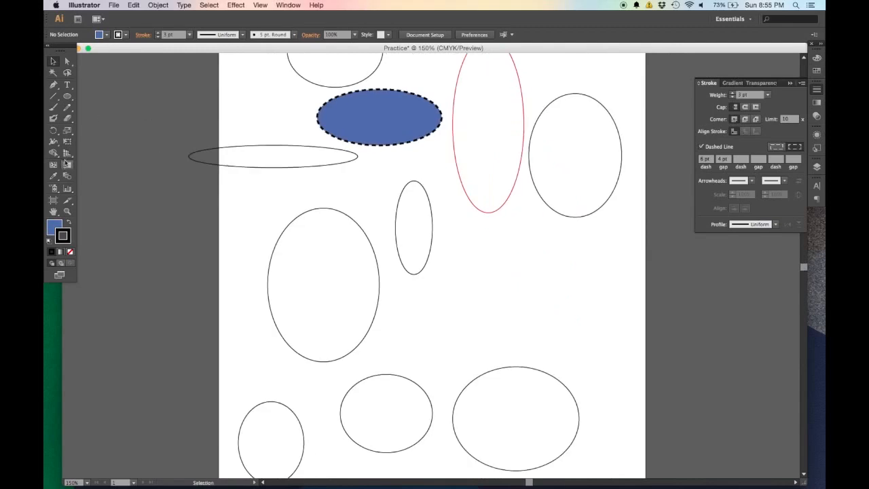
left_click_drag(67, 95, 138, 99)
left_click_drag(495, 255, 591, 348)
key("v")
scroll(579, 300, "up", 3)
left_click_drag(561, 291, 571, 287)
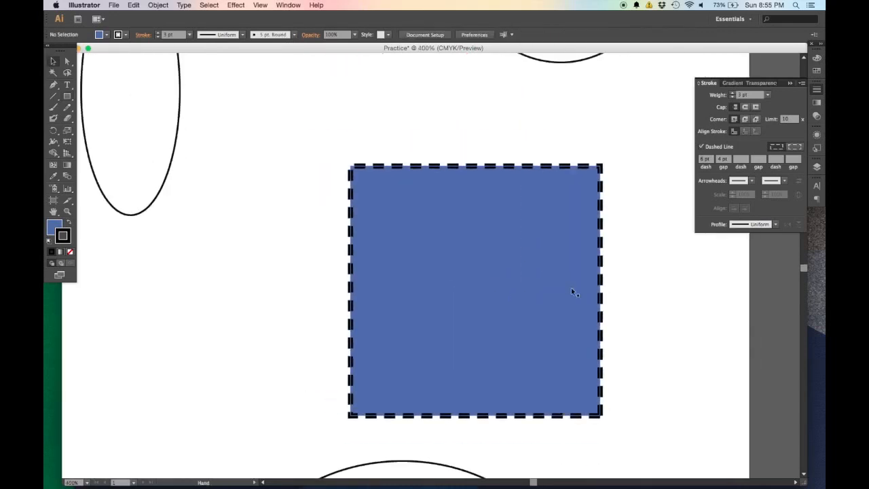
- Turn the blue square's dashed outline into a solid line
scroll(472, 281, "down", 3)
left_click_drag(380, 229, 418, 267)
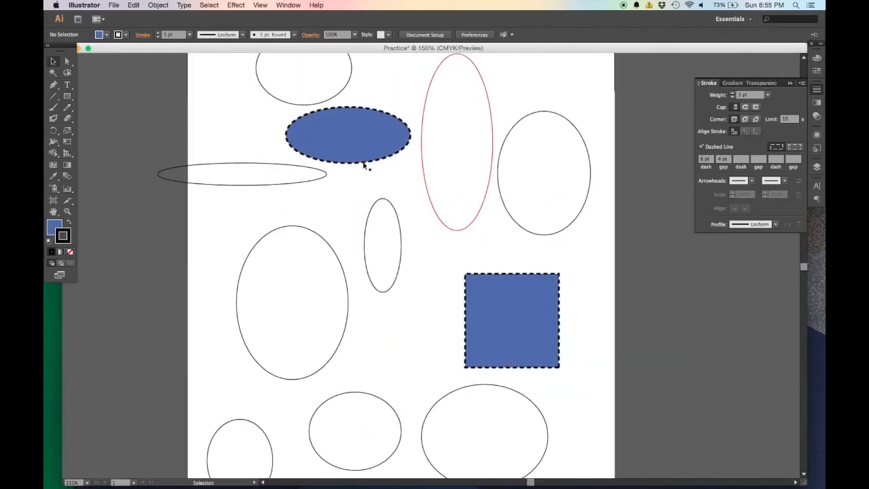
left_click(359, 138)
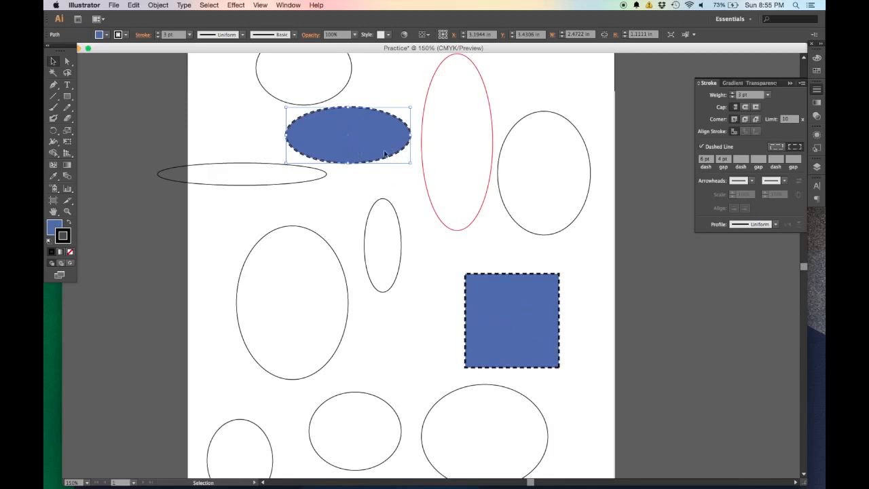
scroll(526, 287, "up", 4)
left_click_drag(520, 291, 507, 228)
scroll(507, 229, "down", 1)
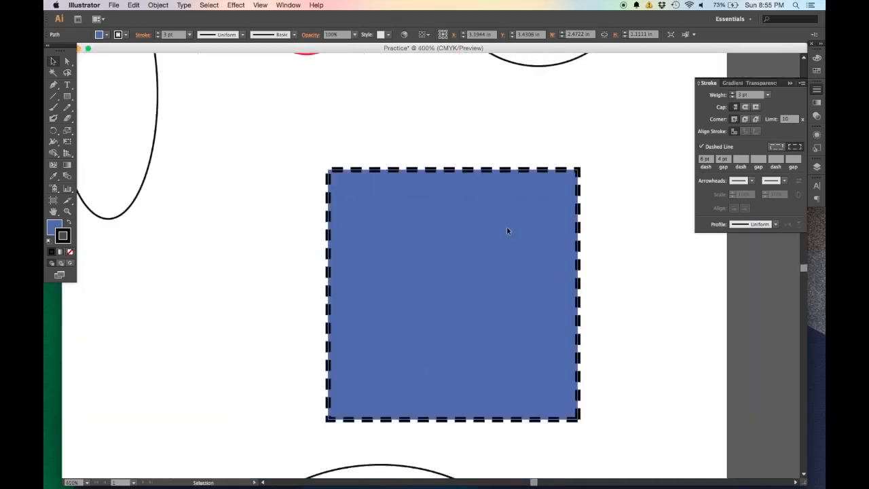
left_click(507, 228)
left_click(702, 146)
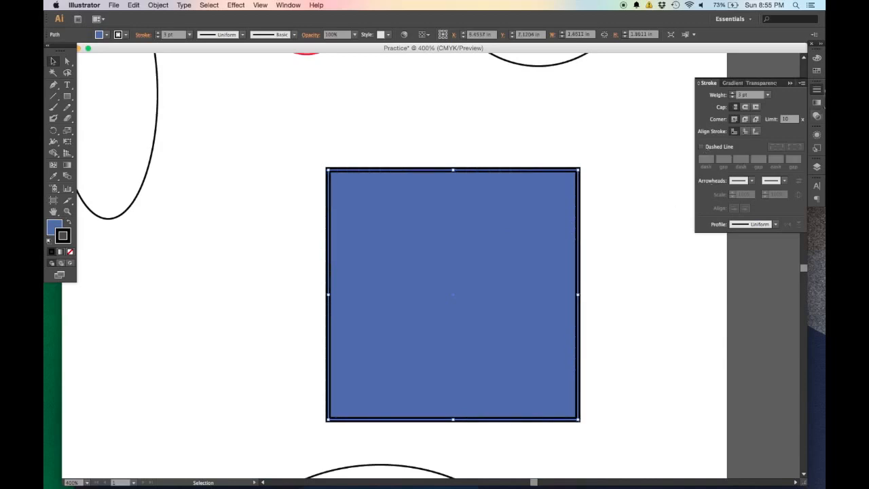
- Change the square's fill color to red and keep the square selected
left_click(816, 58)
left_click(703, 71)
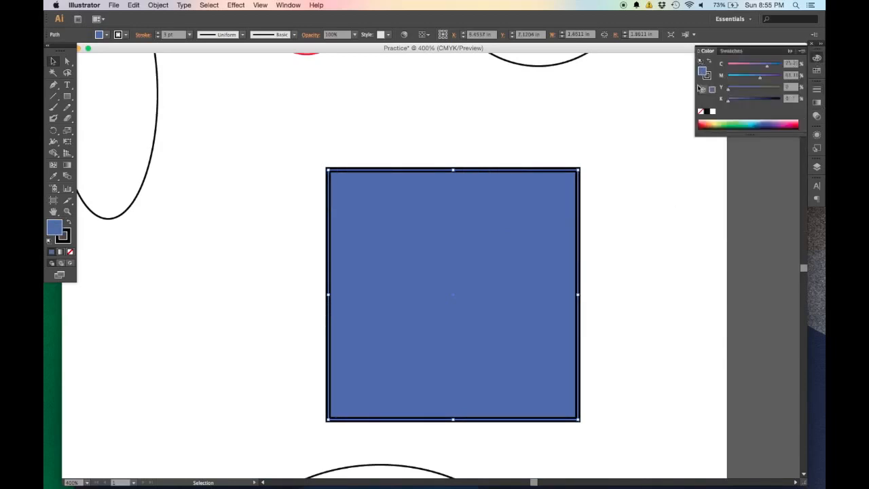
left_click(798, 124)
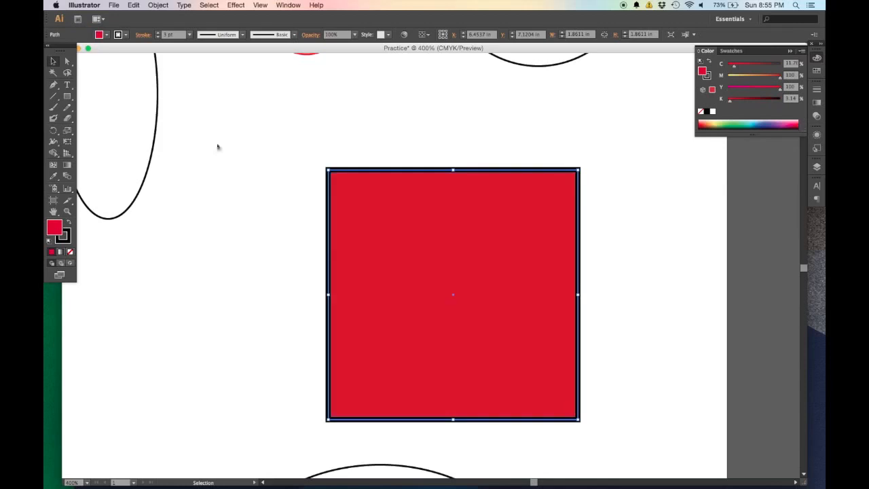
left_click(245, 197)
left_click(493, 334)
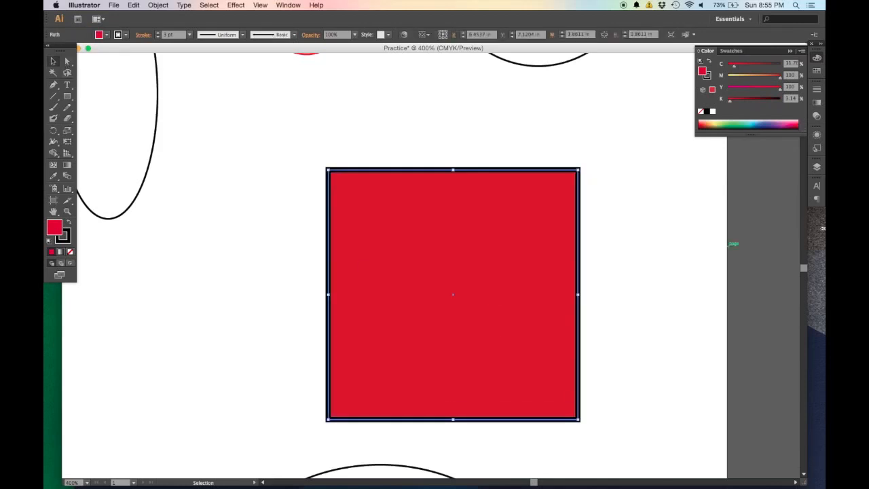
- Try a round join on the red square's outline corners, and set them to a bevel join
left_click(817, 95)
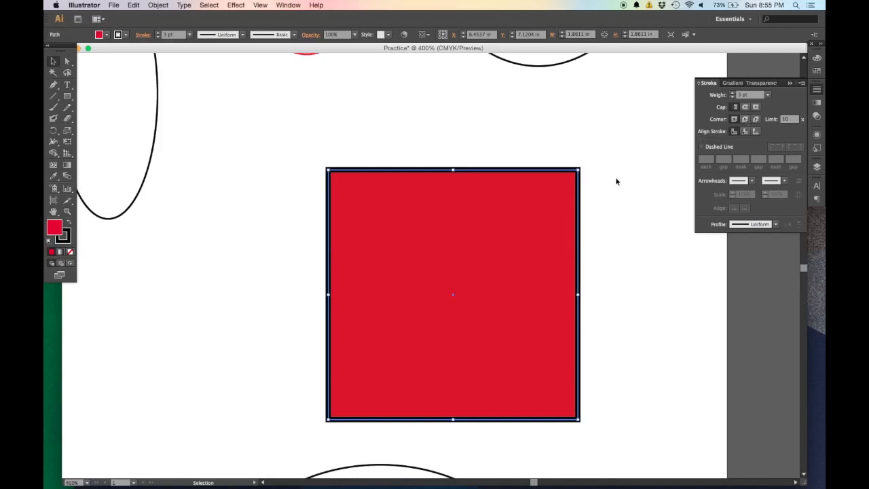
scroll(589, 173, "up", 6)
left_click(745, 119)
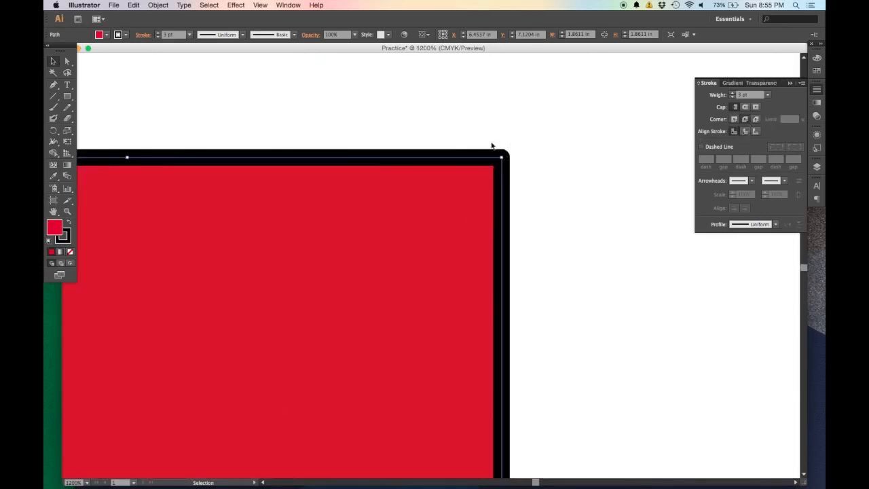
left_click(756, 119)
left_click(530, 171)
scroll(527, 178, "down", 5)
scroll(525, 182, "up", 4)
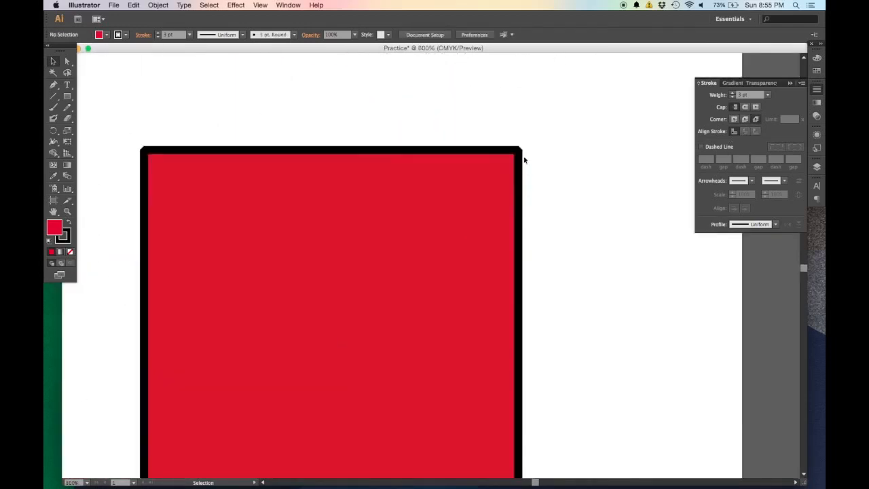
scroll(456, 179, "down", 3)
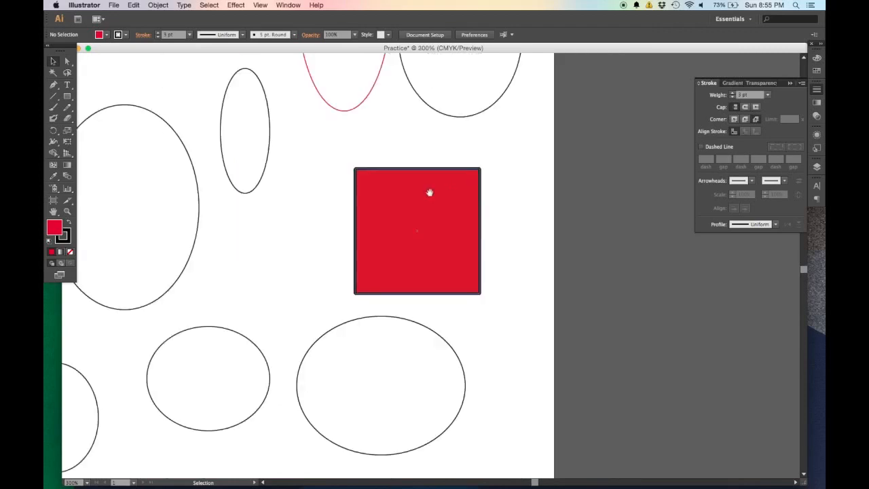
- Increase the red square's stroke weight to 16 pt and deselect it
left_click_drag(428, 191, 525, 205)
scroll(530, 202, "up", 2)
left_click(582, 266)
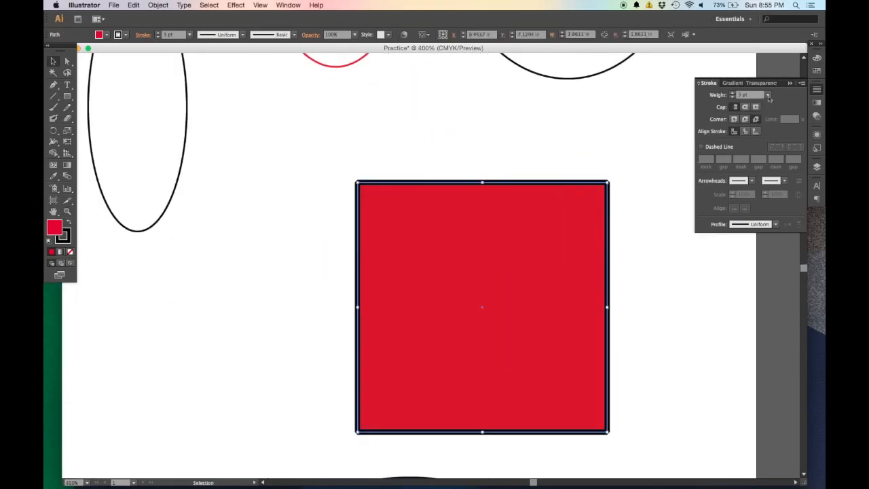
left_click(767, 94)
left_click(780, 260)
left_click(635, 243)
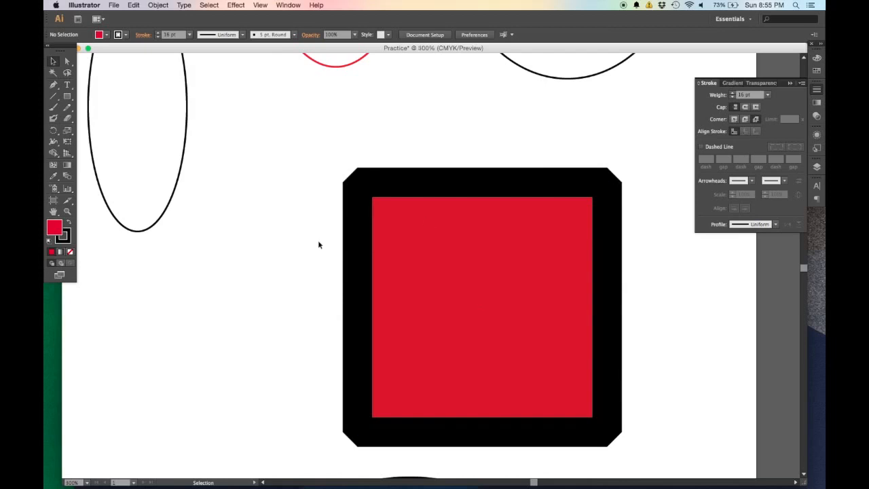
- Draw a diagonal line about 1.47 in wide and 1.59 in high in the empty space beside the red square
scroll(319, 243, "down", 3)
left_click_drag(308, 244, 494, 232)
left_click(53, 95)
mouse_move(413, 294)
left_mouse_down()
mouse_move(504, 217)
mouse_move(487, 216)
left_mouse_up()
left_click(482, 262)
key("Escape")
key("v")
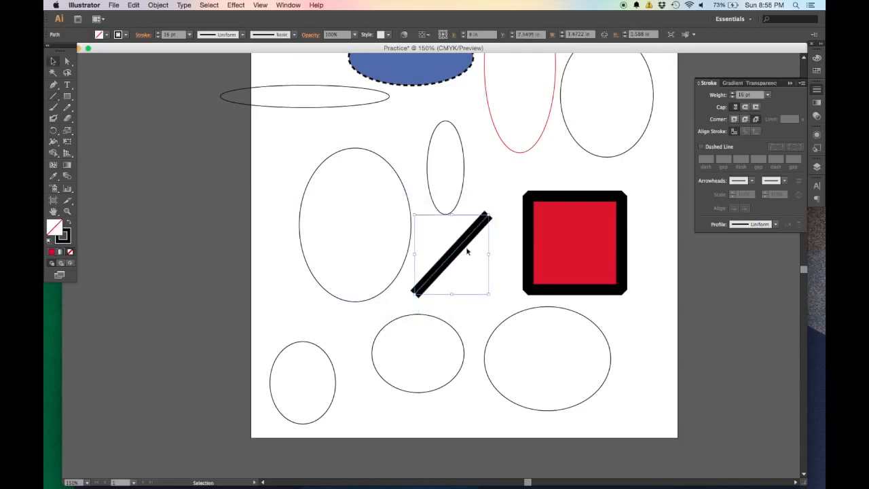
left_click_drag(465, 244, 465, 249)
- Reduce the diagonal line's stroke weight to 7 pt
left_click(733, 98)
left_click(733, 97)
left_click(733, 98)
left_click(732, 97)
left_click(732, 97)
left_click(732, 98)
left_click(732, 97)
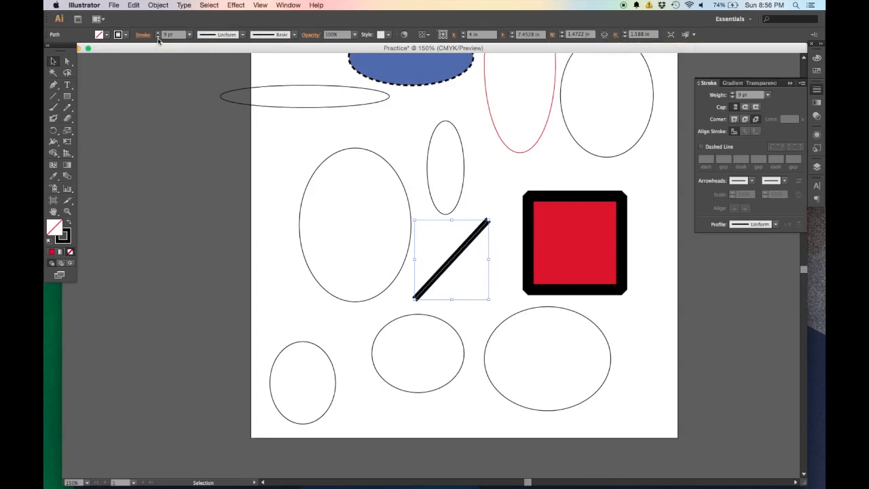
left_click(158, 36)
left_click(158, 37)
left_click(126, 34)
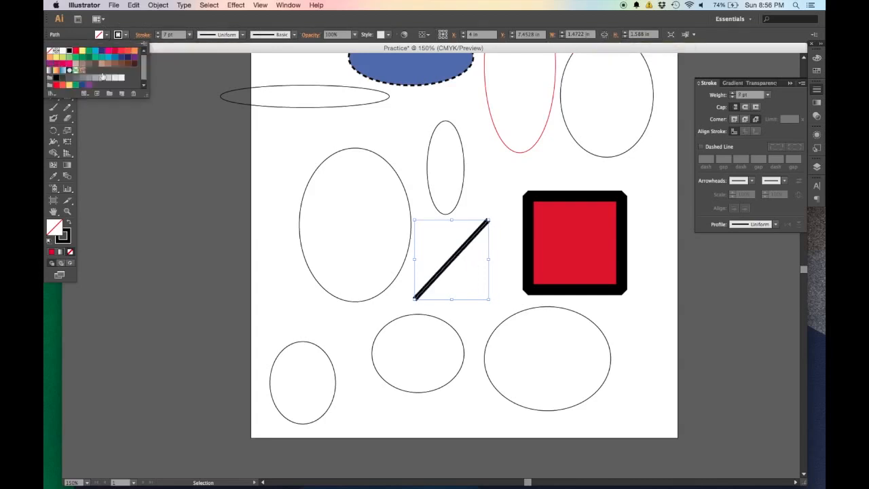
left_click(109, 35)
left_click(112, 38)
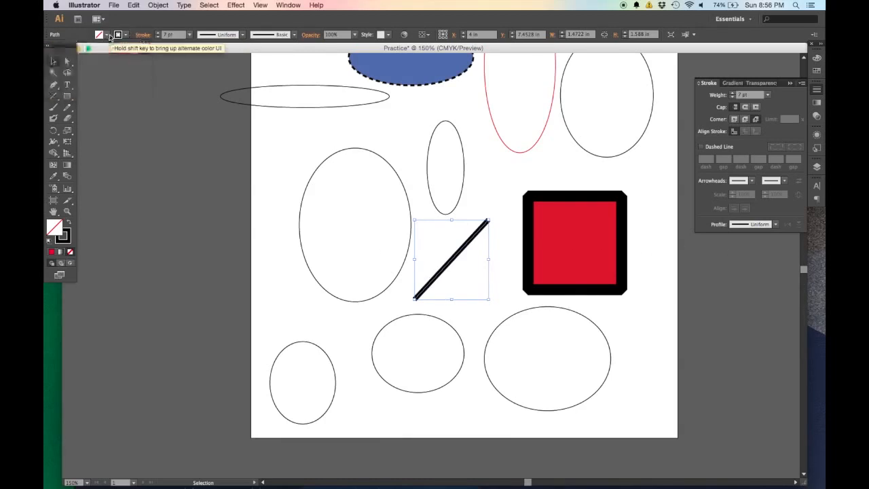
left_click(480, 283)
- Apply the Arrow 16 arrowhead to the start point of the diagonal line
scroll(474, 238, "up", 1)
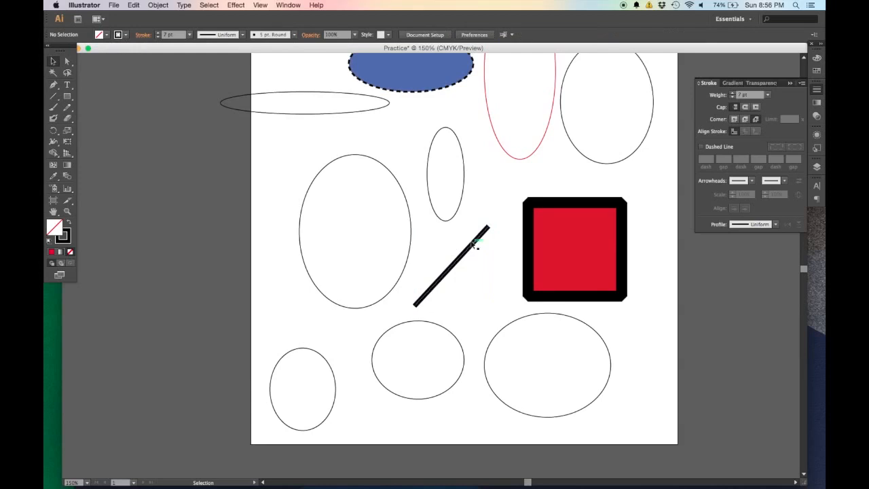
scroll(473, 245, "up", 2)
left_click(473, 245)
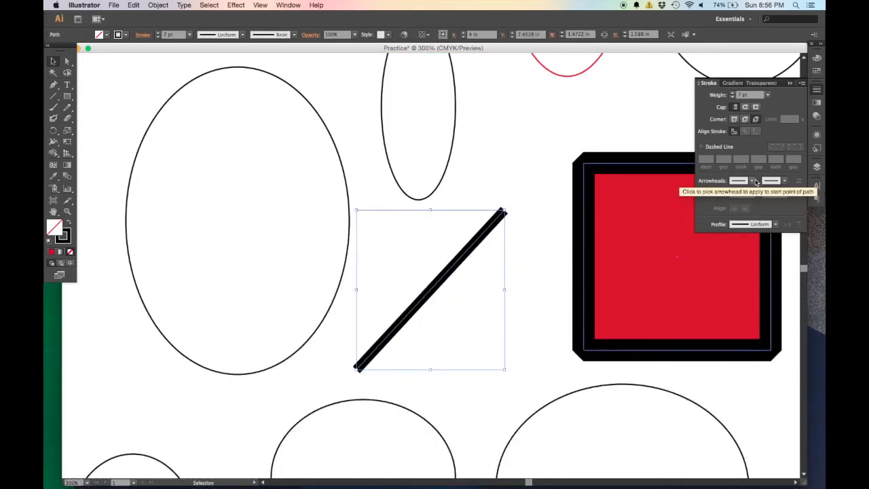
left_click(754, 181)
left_click_drag(751, 205, 752, 250)
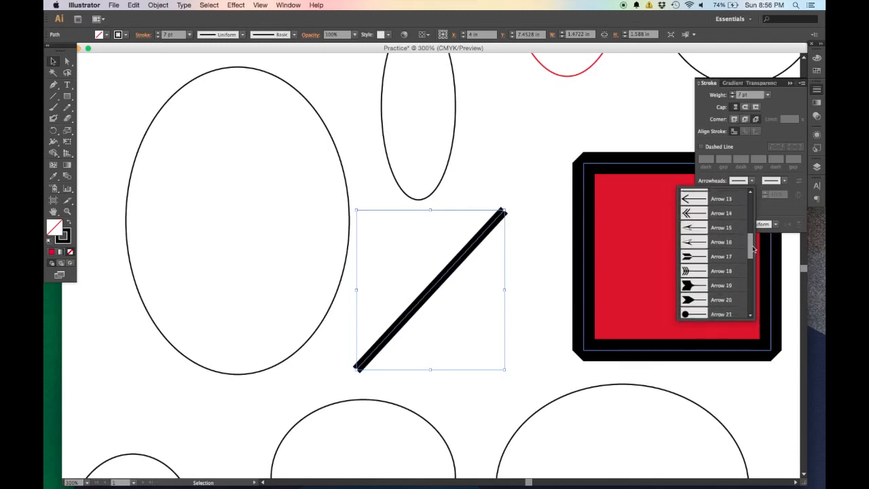
left_click(699, 240)
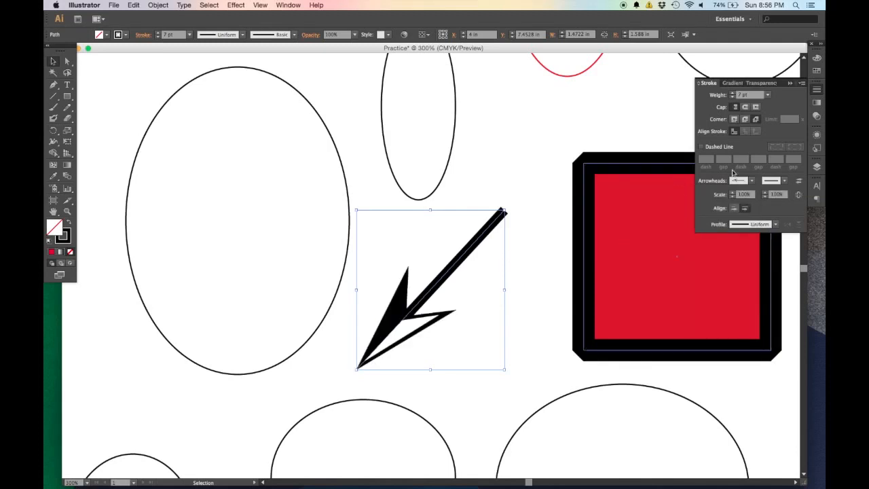
- Apply the Arrow 26 arrowhead to the end point of the diagonal line and deselect it
left_click(785, 182)
left_click_drag(784, 206, 784, 277)
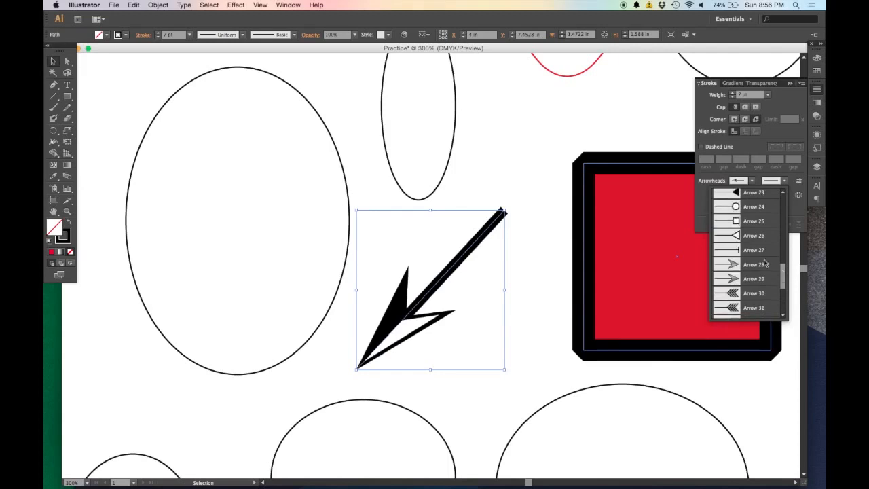
left_click(725, 239)
left_click(508, 175)
- Stretch the arrow from its triangular end to about 1.79 in wide and 1.96 in high, and deselect it
left_click(492, 222)
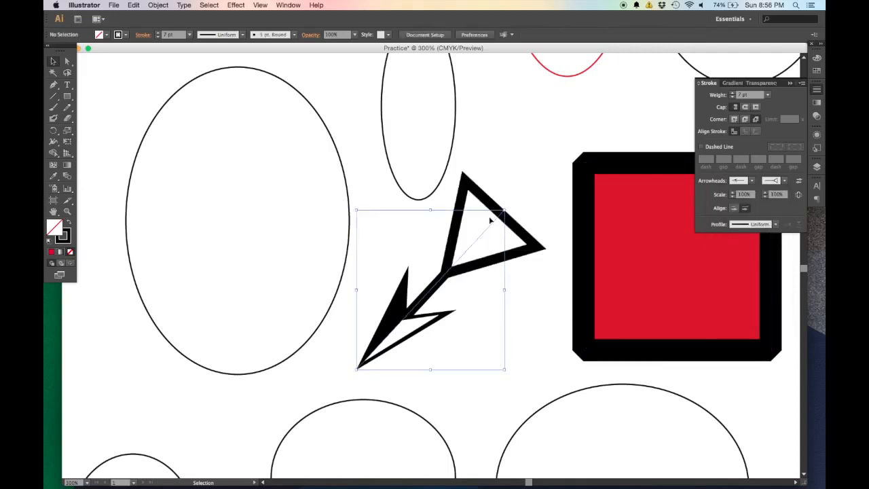
left_click_drag(505, 210, 535, 172)
left_click(520, 269)
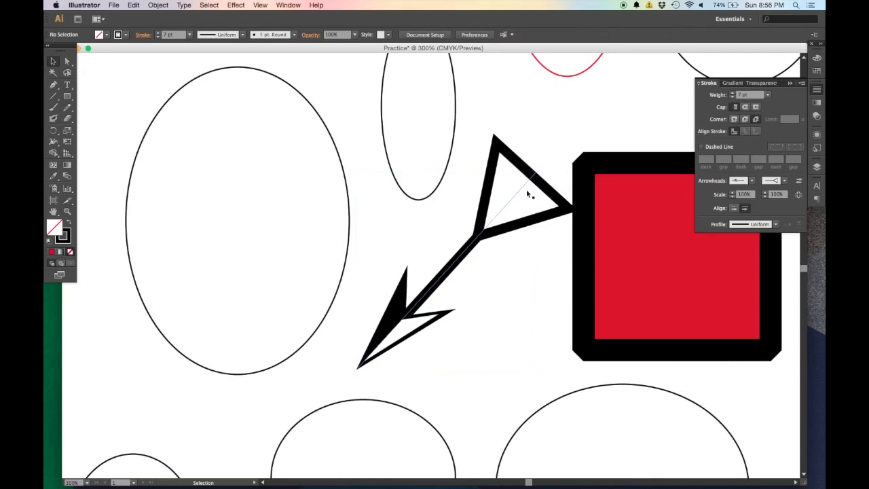
- Try to set the end arrowhead's scale to 50% with nothing selected
left_click(780, 194)
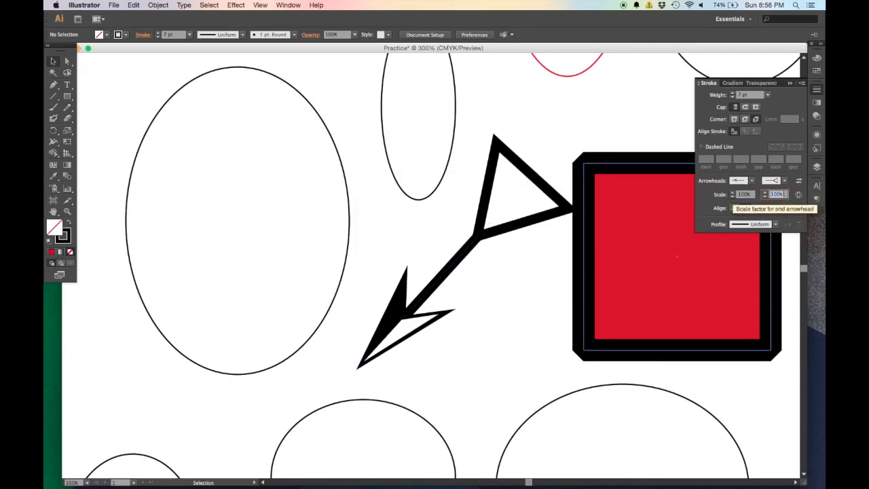
type("50")
key("Tab")
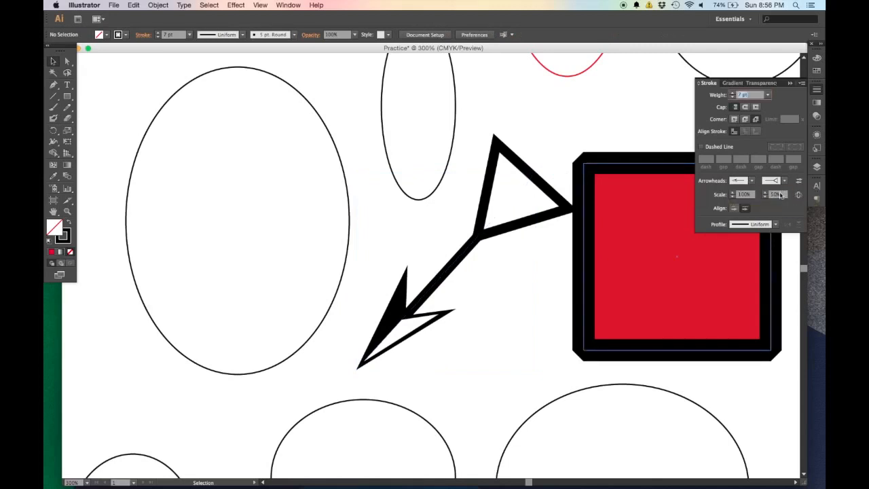
left_click(746, 195)
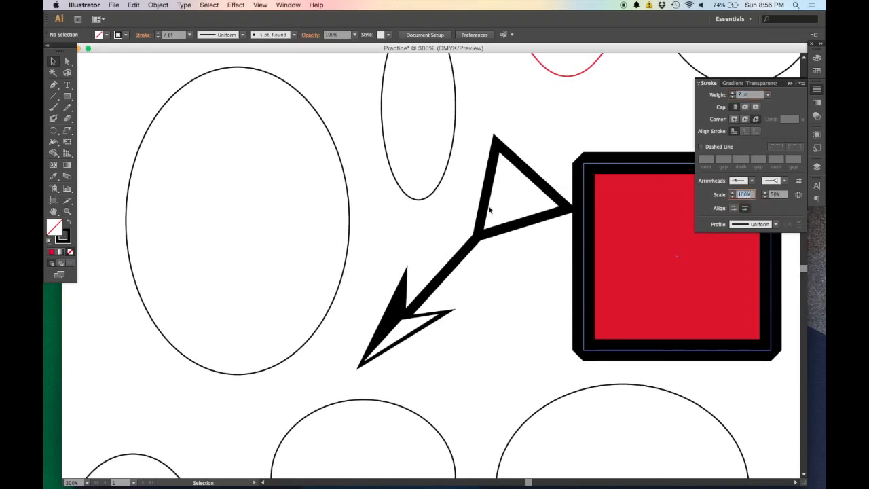
- Scale the arrow's triangular end arrowhead to 50% and deselect the arrow
left_click(465, 249)
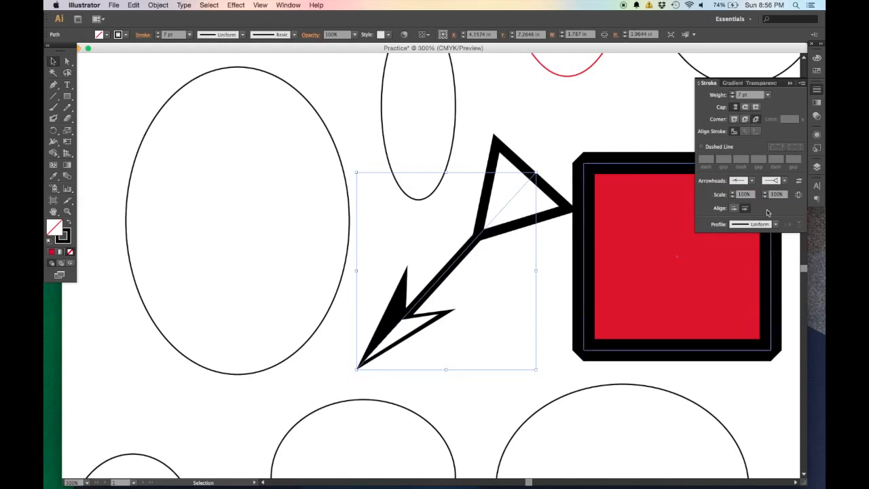
left_click(783, 195)
type("50")
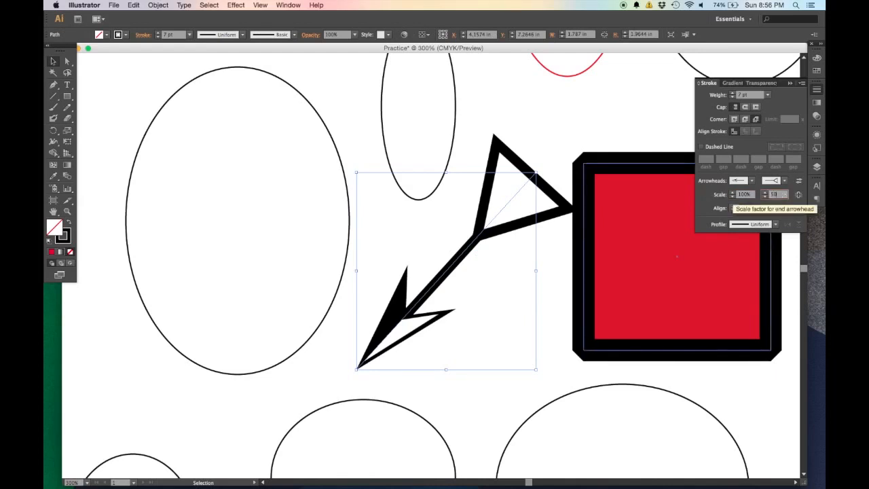
key("Return")
left_click(525, 125)
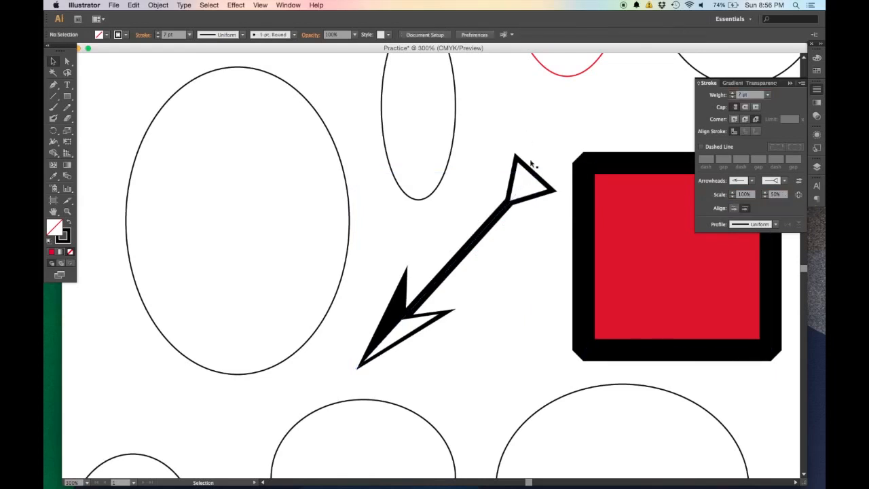
- Select the narrow ellipse above the arrow to make its plain 1 pt outline style current, and deselect it
scroll(526, 176, "down", 3)
left_click_drag(519, 221, 446, 294)
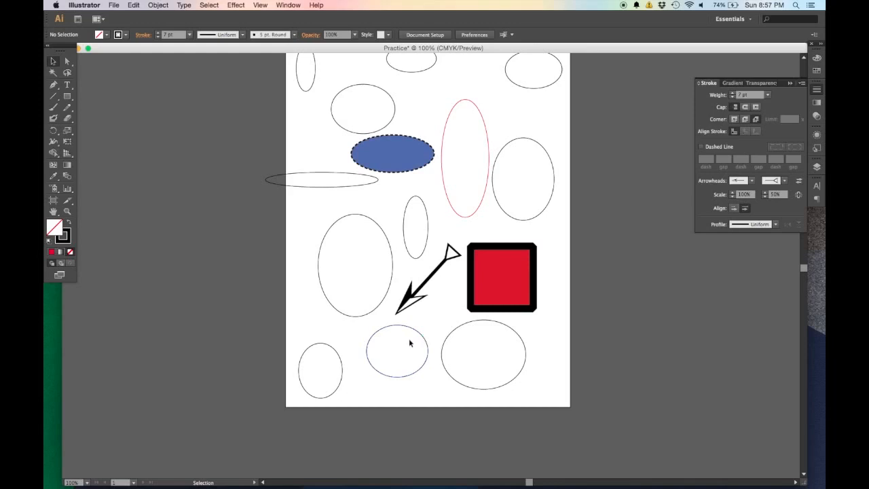
scroll(488, 294, "up", 5)
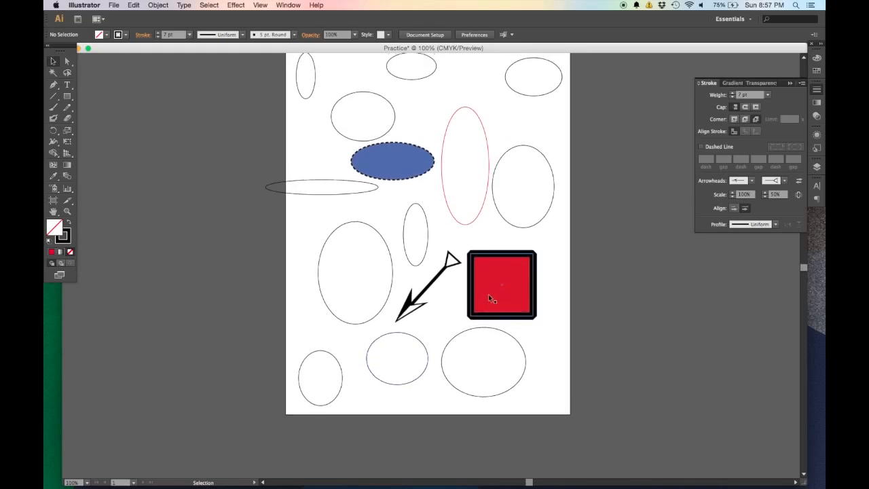
scroll(439, 230, "down", 4)
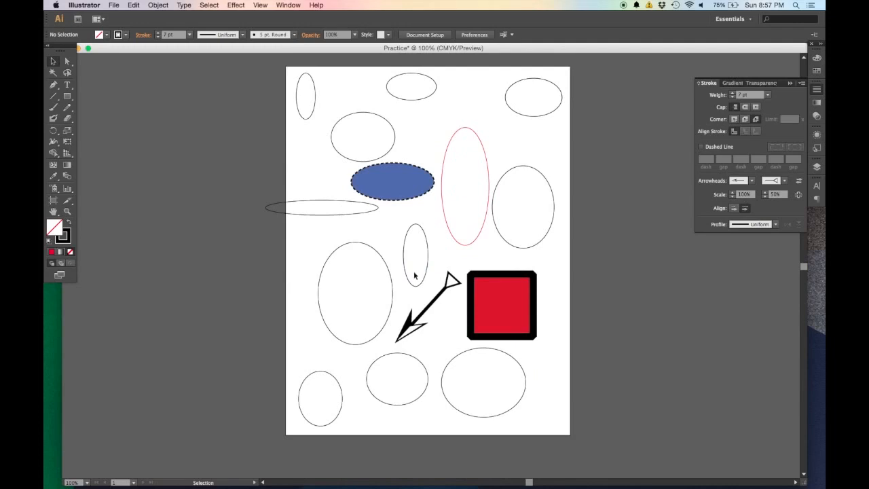
left_click(425, 234)
left_click(459, 184)
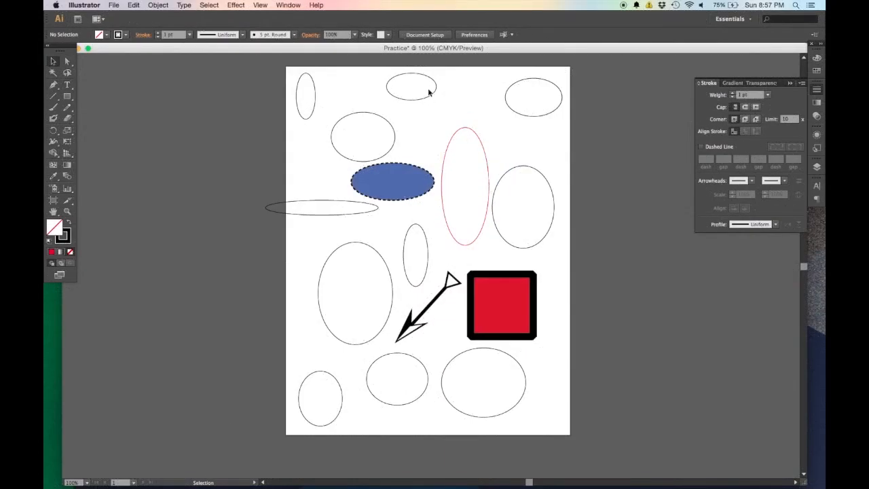
scroll(441, 130, "up", 2)
left_click_drag(441, 129, 414, 190)
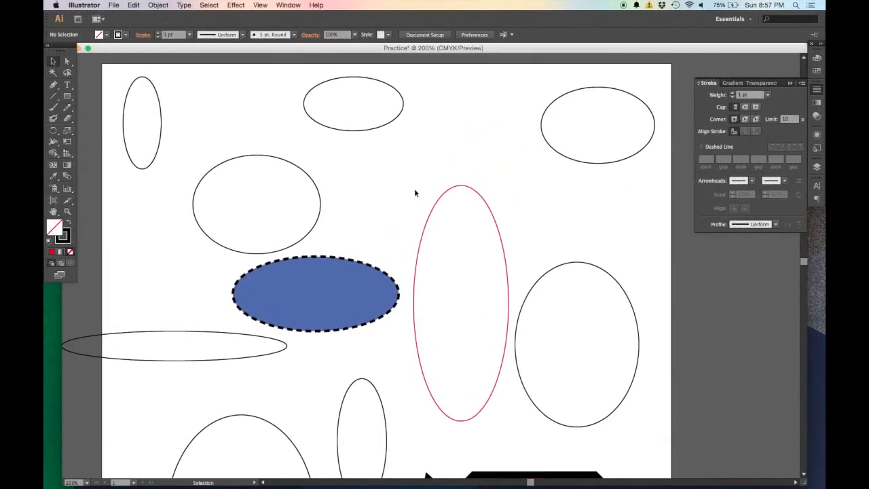
- Move the large unfilled ellipse beside the red-outlined ellipse straight up the page and deselect it
scroll(415, 192, "down", 2)
left_click(494, 258)
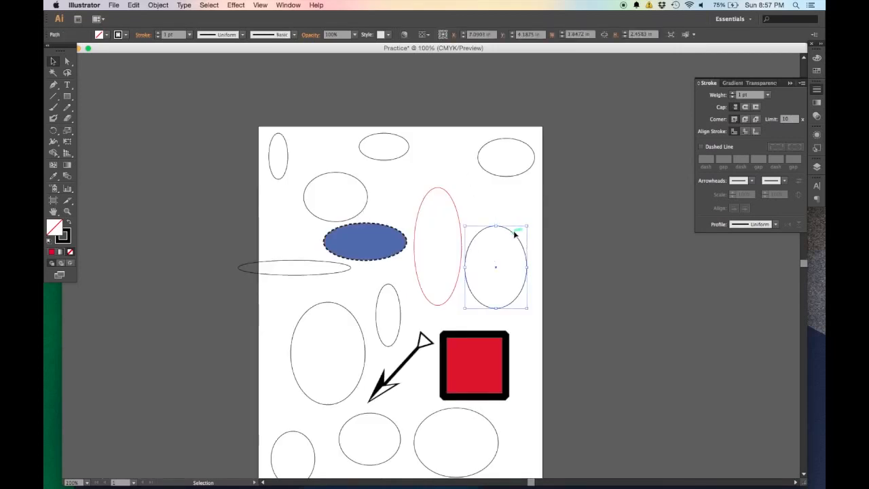
left_click_drag(514, 234, 509, 208)
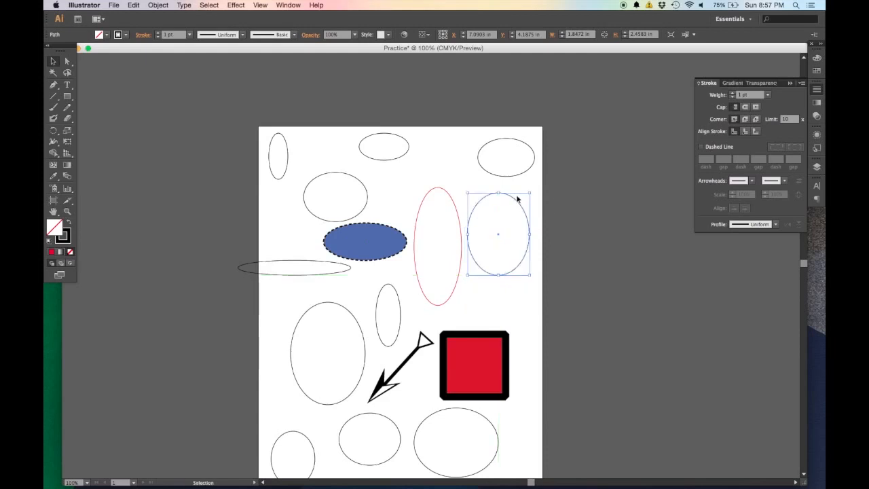
scroll(508, 207, "up", 3)
left_click(465, 268)
scroll(461, 269, "down", 5)
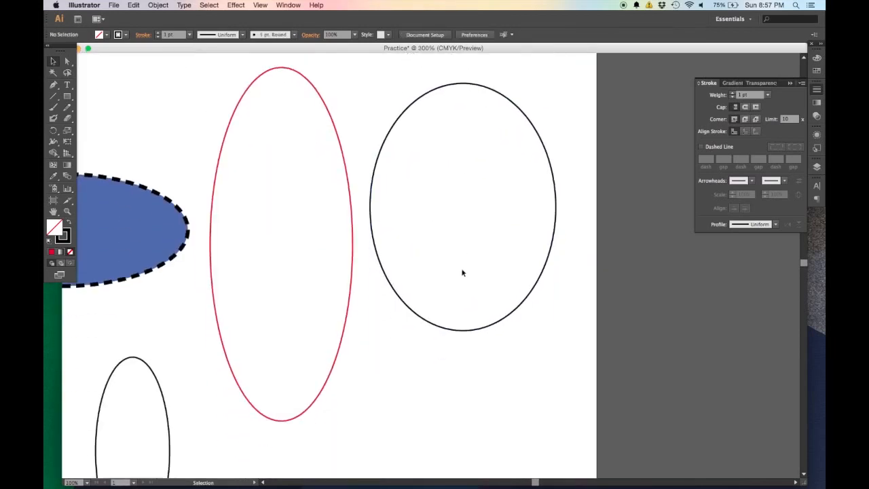
- Change the red square's fill to a green swatch, keeping its thick black stroke
scroll(461, 273, "down", 3)
left_click(428, 314)
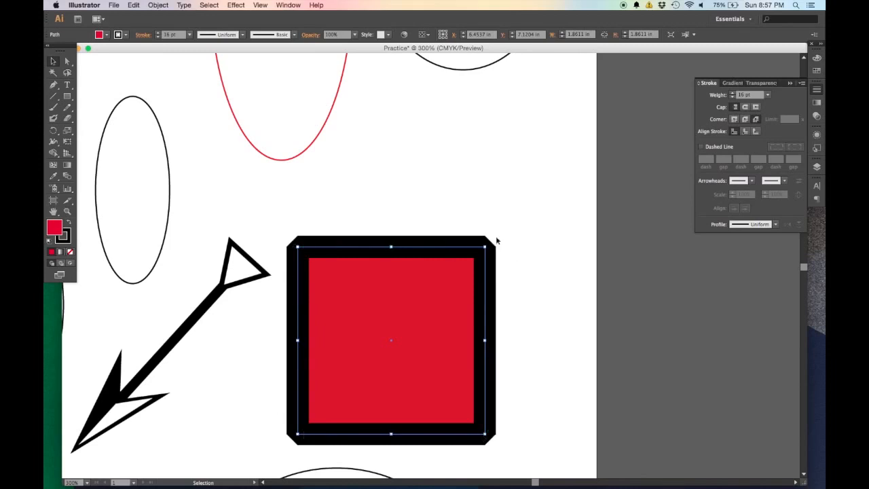
left_click(107, 36)
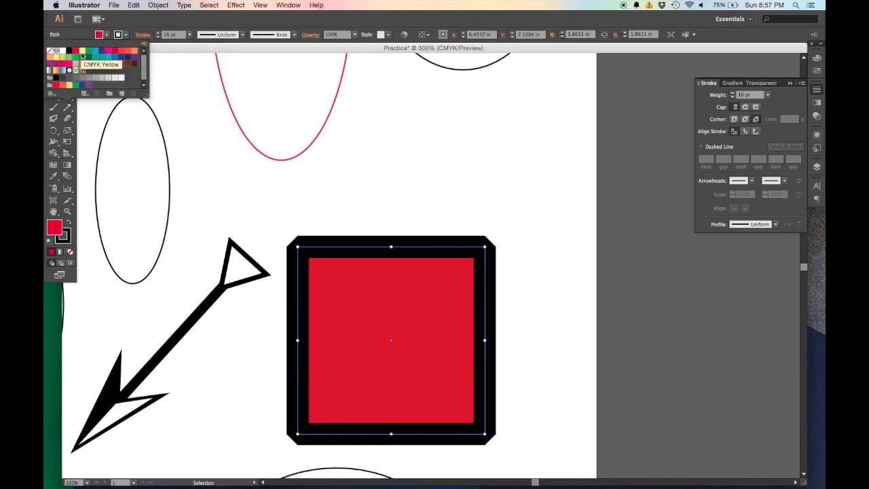
left_click(95, 58)
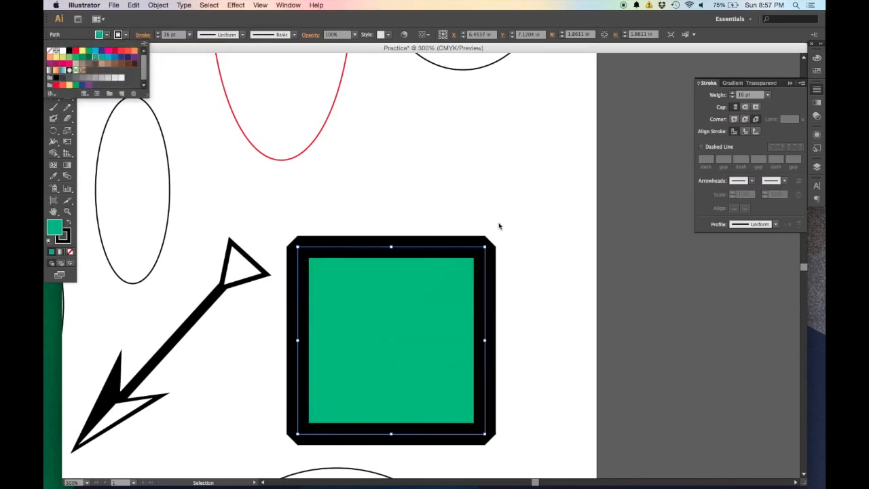
- Try the same green on the square's stroke, undo that colour change and deselect the square
left_click(126, 34)
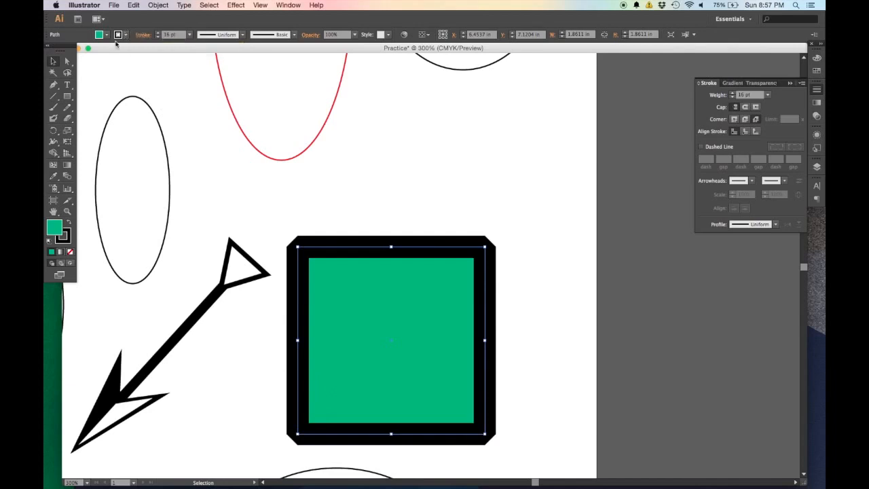
left_click(126, 34)
left_click(95, 58)
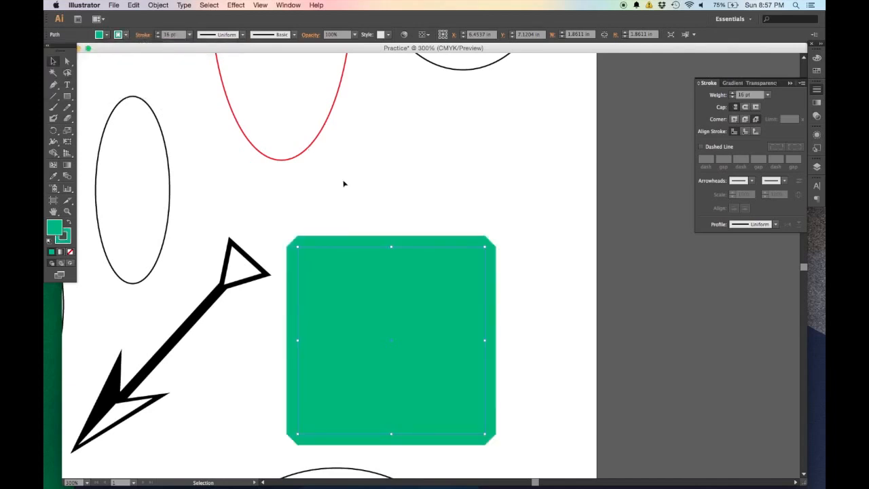
key("super+z")
left_click(448, 194)
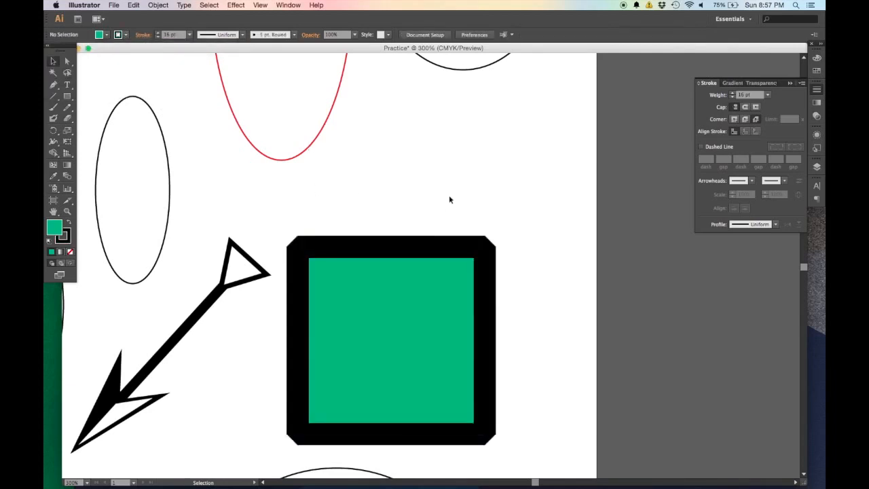
- Switch the document view to Overprint Preview
key("super+minus")
left_click(261, 5)
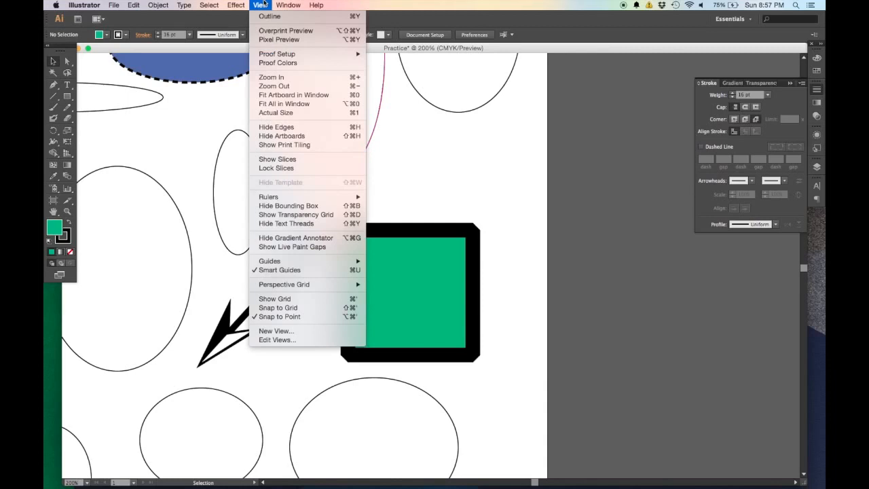
left_click(285, 31)
- Examine the whole artboard in Outline mode and return to the normal Preview
left_click(236, 5)
mouse_move(268, 5)
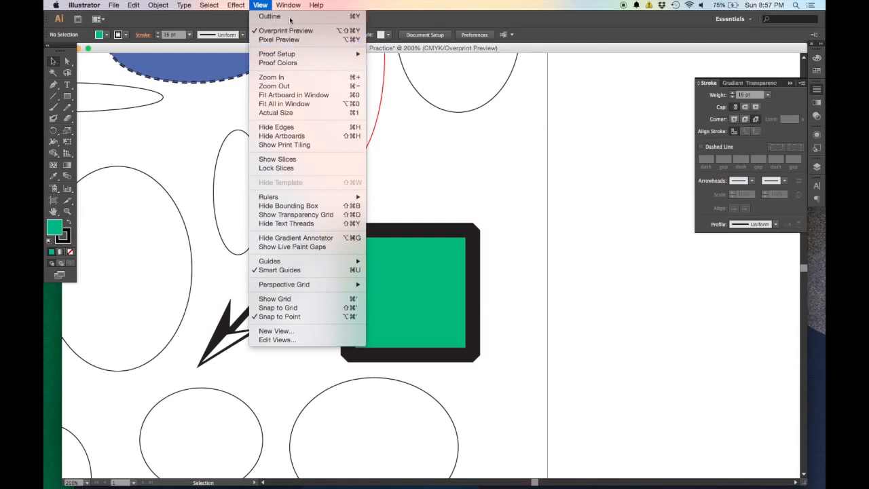
left_click(268, 16)
scroll(440, 239, "down", 2)
left_click_drag(437, 252, 468, 281)
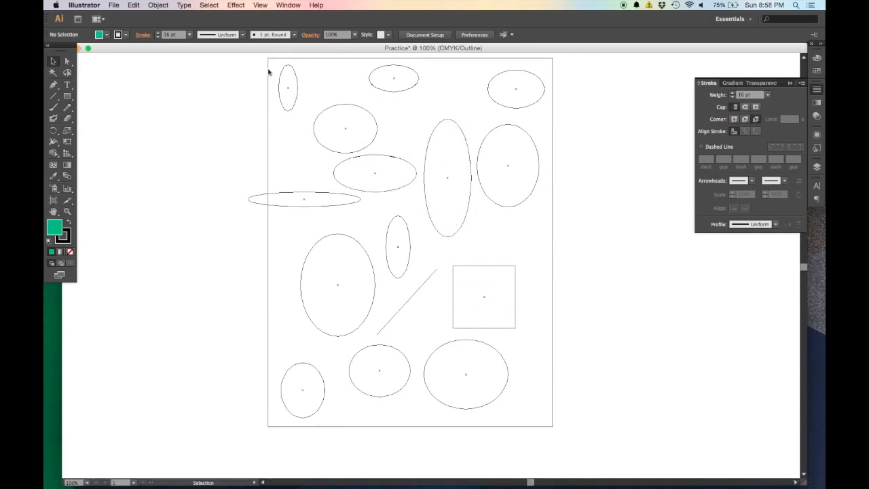
left_click(239, 5)
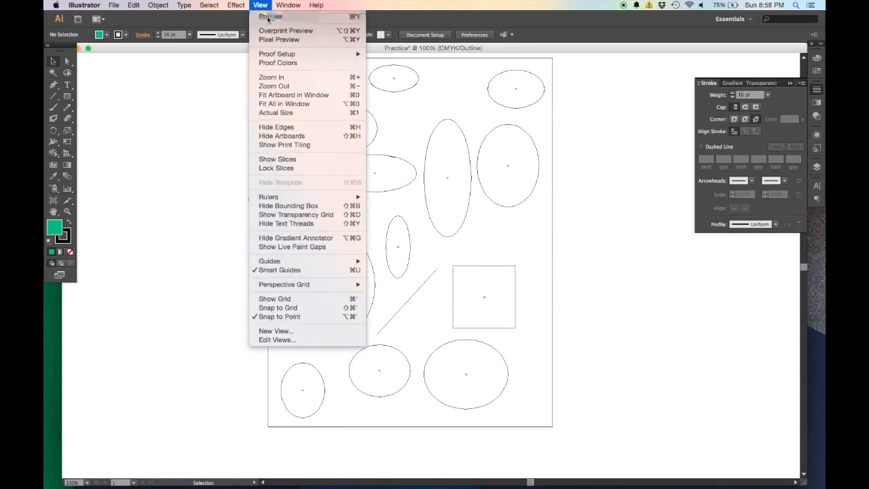
left_click(268, 17)
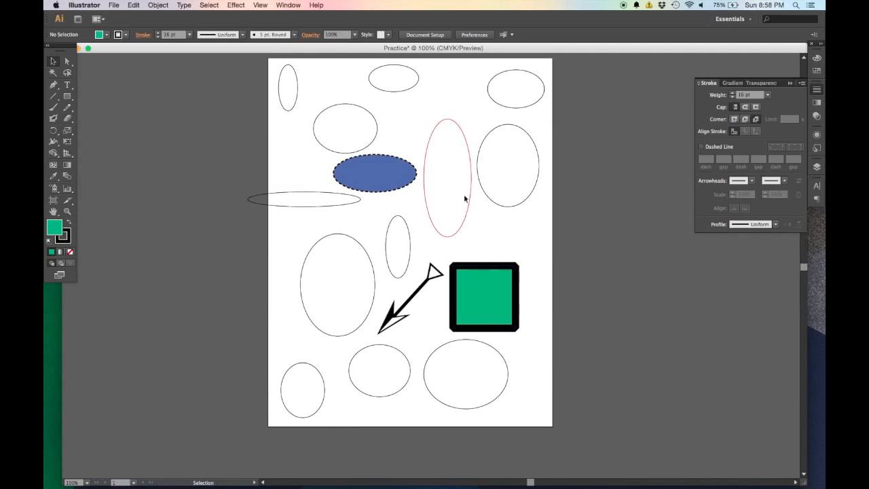
- Move the green square up and slightly right, to about X 6.84 in, Y 6.28 in, and deselect it
mouse_move(499, 290)
left_mouse_down()
mouse_move(511, 241)
mouse_move(507, 295)
left_mouse_up()
left_click(527, 330)
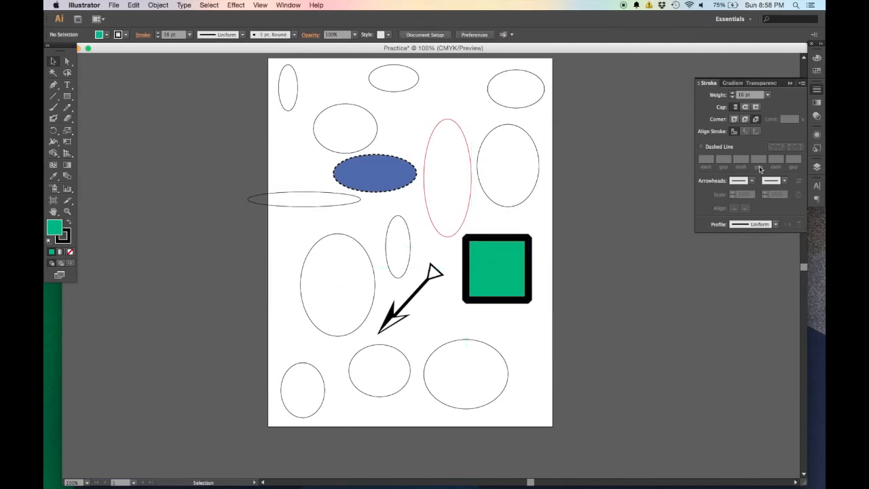
- Put away the Stroke settings and show the list of layers
left_click(790, 83)
left_click(817, 166)
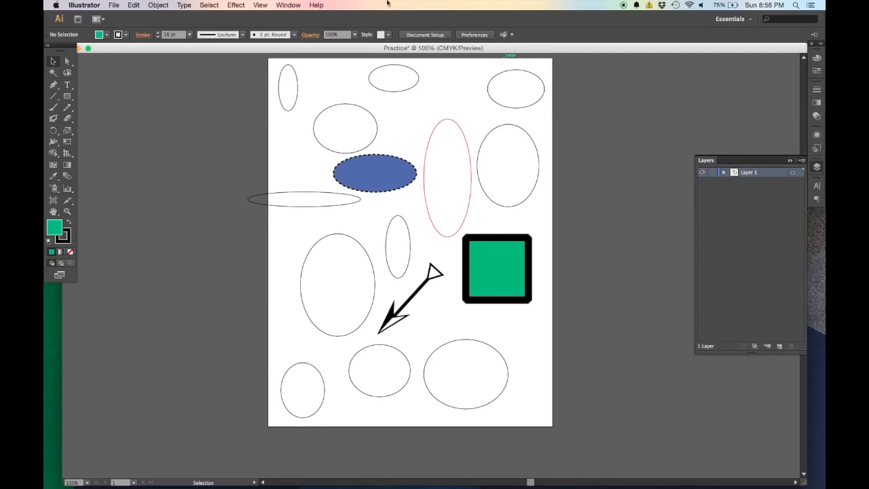
left_click(301, 6)
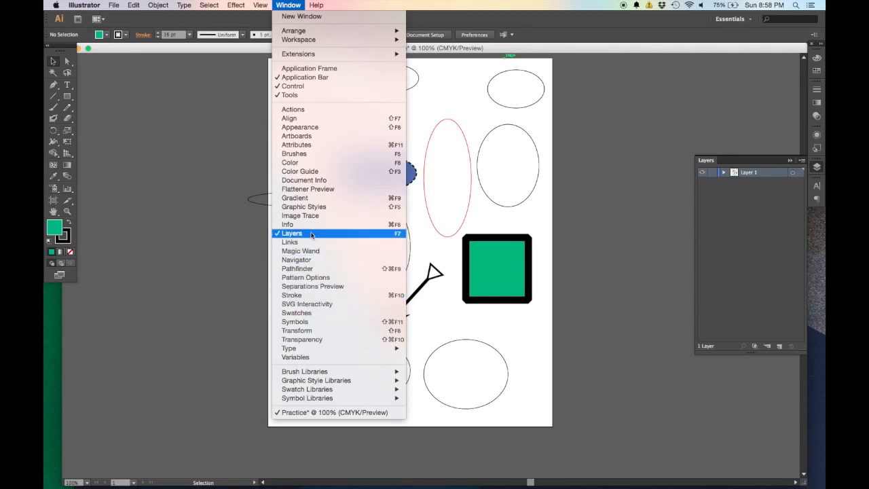
left_click(727, 229)
- Delete the ellipses below and above the green square, the large left ellipse and the flat one overhanging the page's left edge
left_click(481, 256)
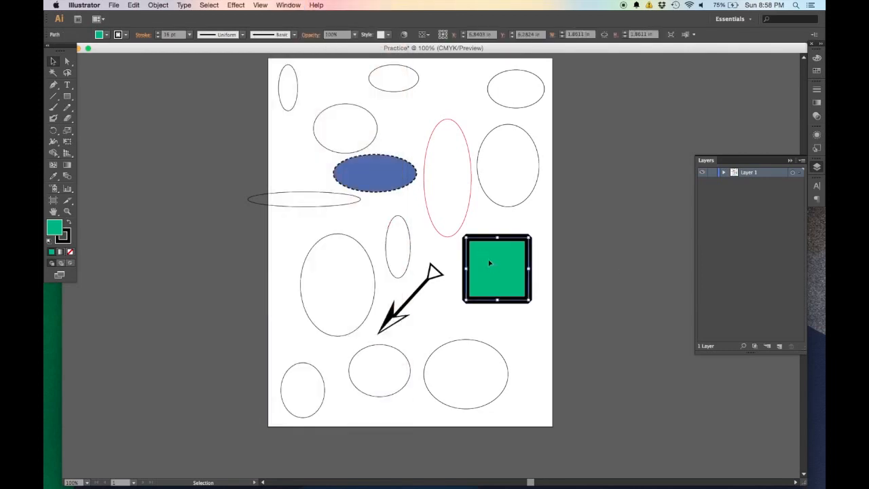
left_click(68, 96)
key("v")
left_click_drag(512, 396, 459, 359)
key("Delete")
left_click_drag(540, 213, 480, 132)
key("Delete")
key("Delete")
mouse_move(352, 256)
left_mouse_down()
mouse_move(306, 223)
mouse_move(287, 189)
mouse_move(310, 247)
mouse_move(343, 283)
left_mouse_up()
key("Delete")
- Draw a square about 2.24 in wide at the page's left edge and copy the green square's style onto it with the Eyedropper
key("m")
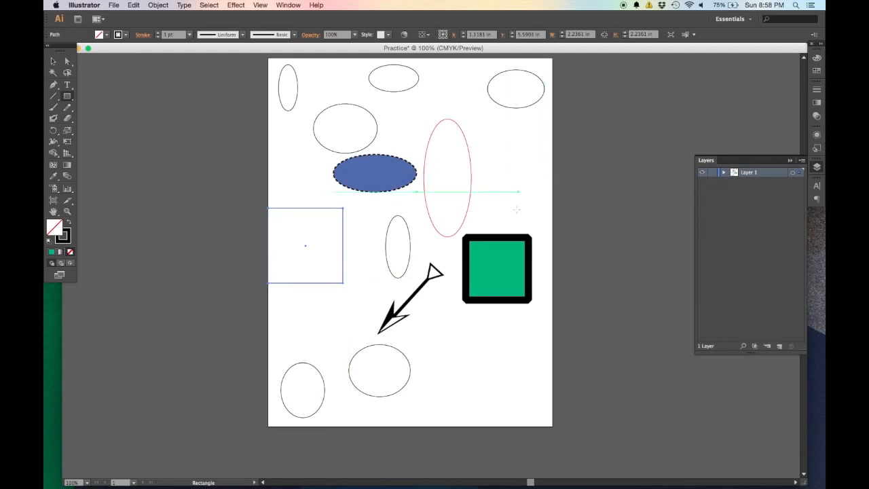
key("i")
left_click(506, 268)
key("v")
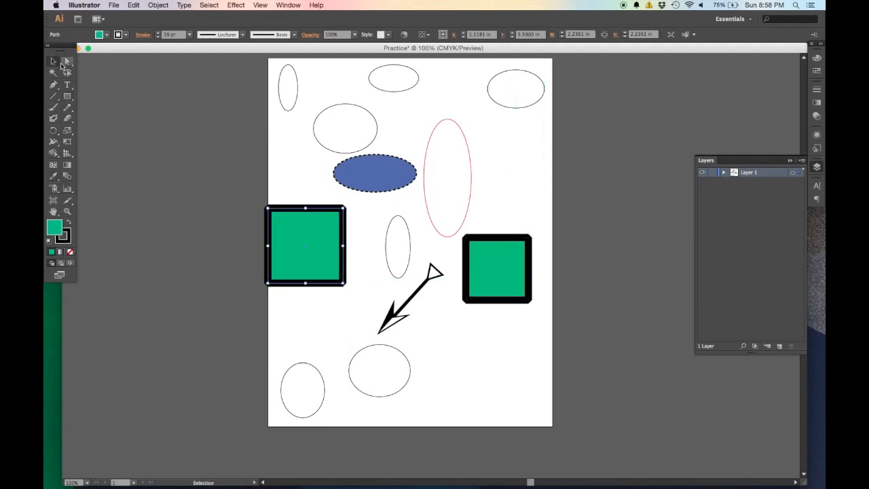
- Draw a third green square about 2.35 in wide, place it below the smallest square near the page's lower right, and deselect it
left_click(68, 98)
left_click_drag(452, 341, 531, 419)
key("v")
left_click_drag(493, 370, 469, 350)
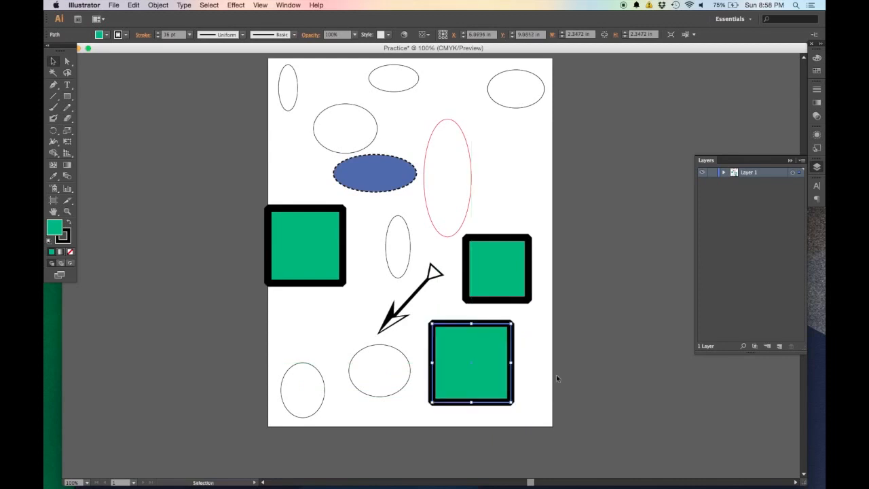
left_click(411, 321)
- Rename Layer 1 as circles
scroll(484, 334, "up", 2)
left_click_drag(478, 364, 496, 310)
scroll(495, 312, "down", 2)
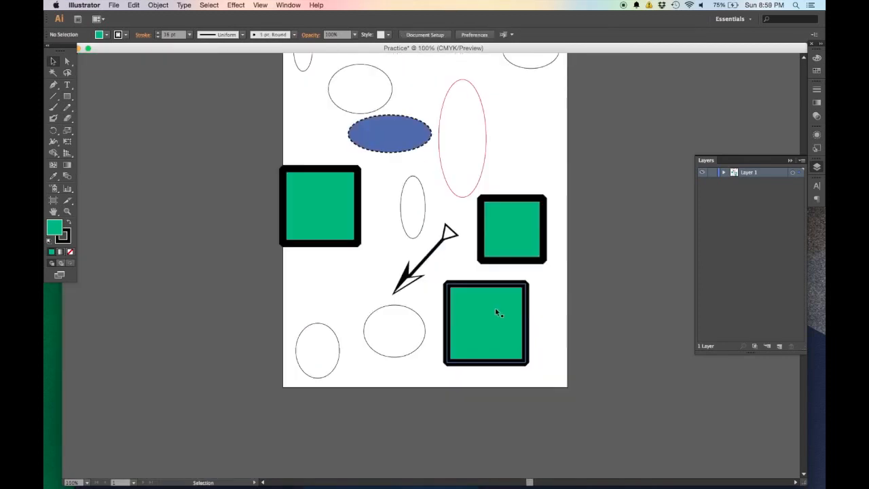
double_click(758, 174)
type("circles")
key("Return")
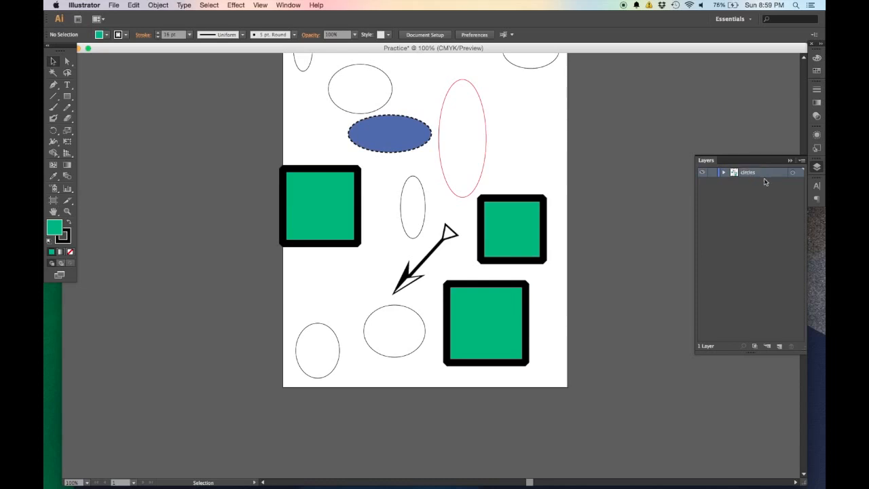
- Add a new layer and name it square
left_click(781, 349)
double_click(749, 172)
type("square")
key("Return")
- Add another new layer and name it arrow
left_click(779, 346)
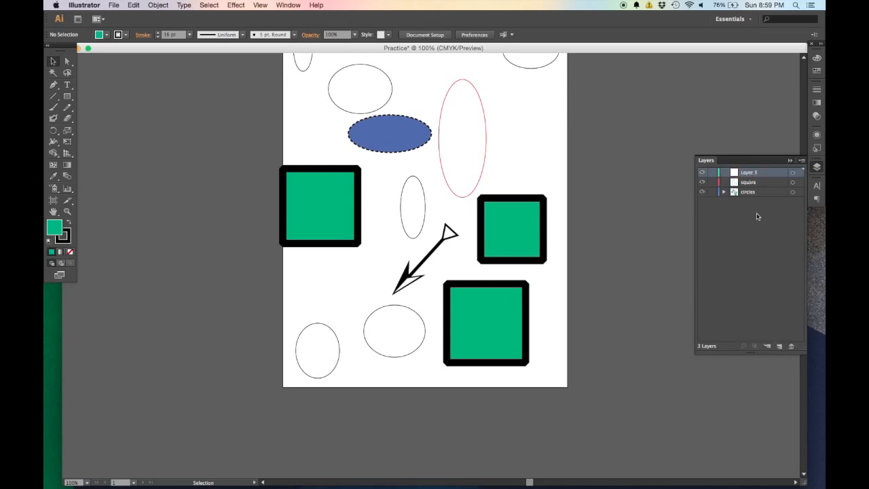
double_click(757, 177)
type("arrow")
key("Return")
- Select a green square, the blue ellipse and several outlined ellipses one by one to check which layer each belongs to
scroll(542, 171, "up", 5)
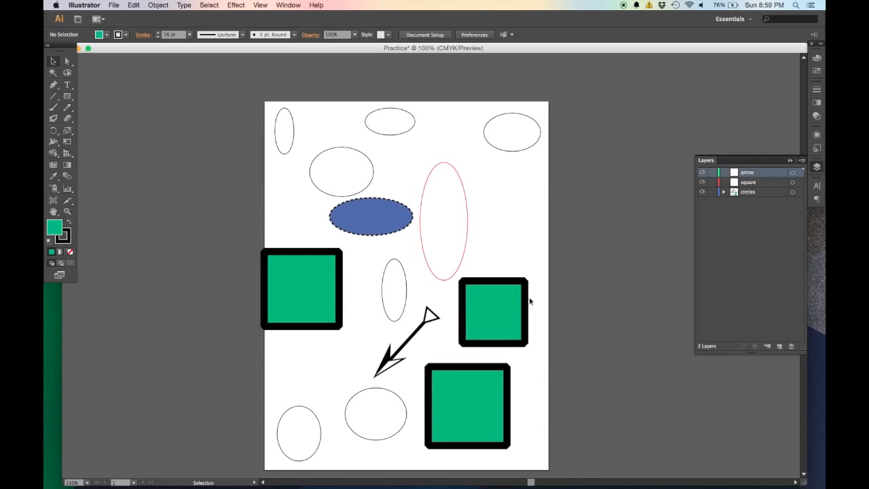
left_click(513, 304)
left_click(385, 222)
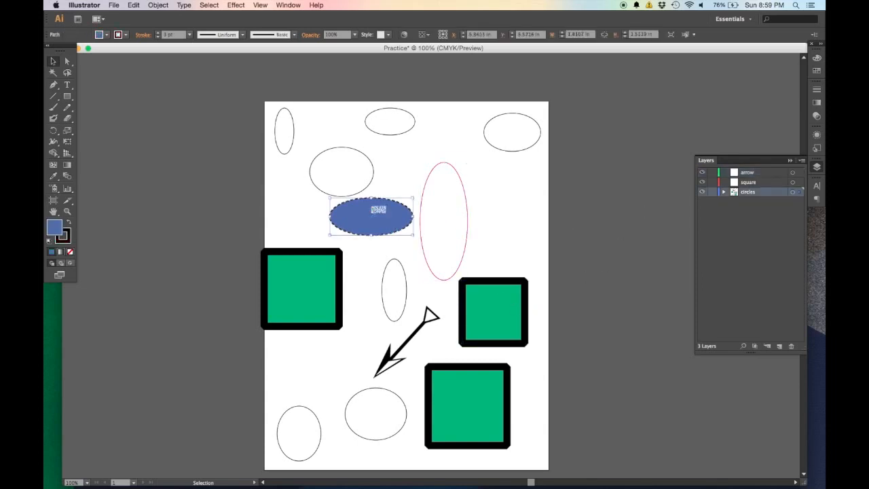
left_click(363, 189)
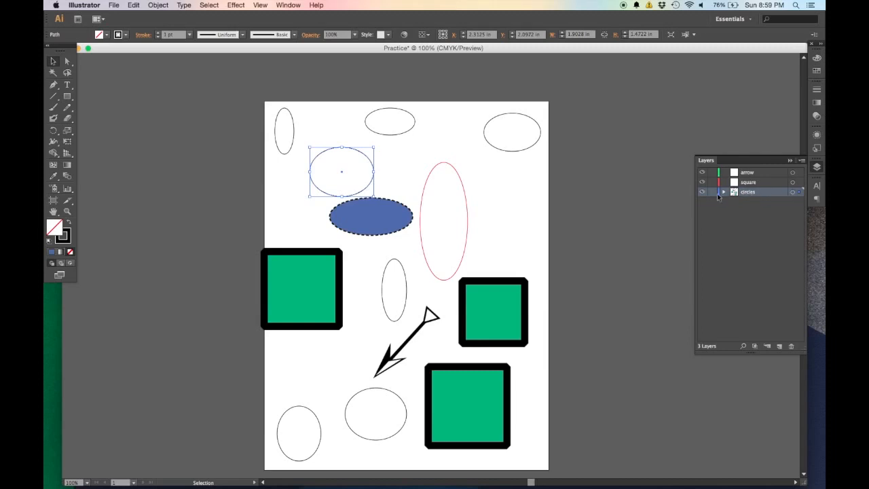
left_click(509, 150)
left_click(403, 131)
left_click(293, 136)
left_click(340, 147)
left_click(468, 228)
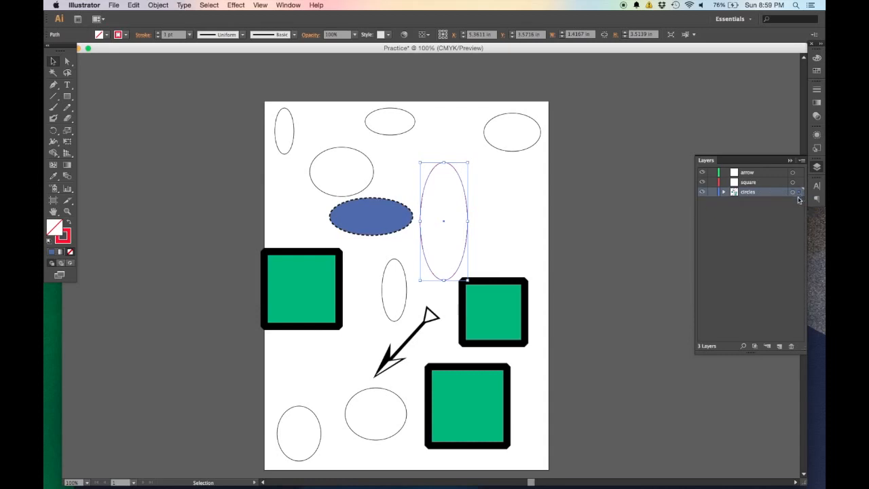
- Select all three green squares together and clear the selection
scroll(471, 278, "down", 3)
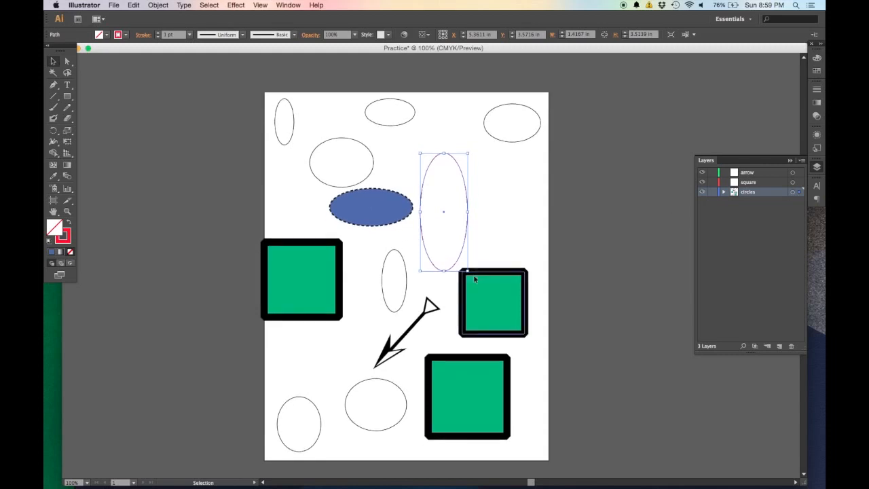
left_click(522, 312)
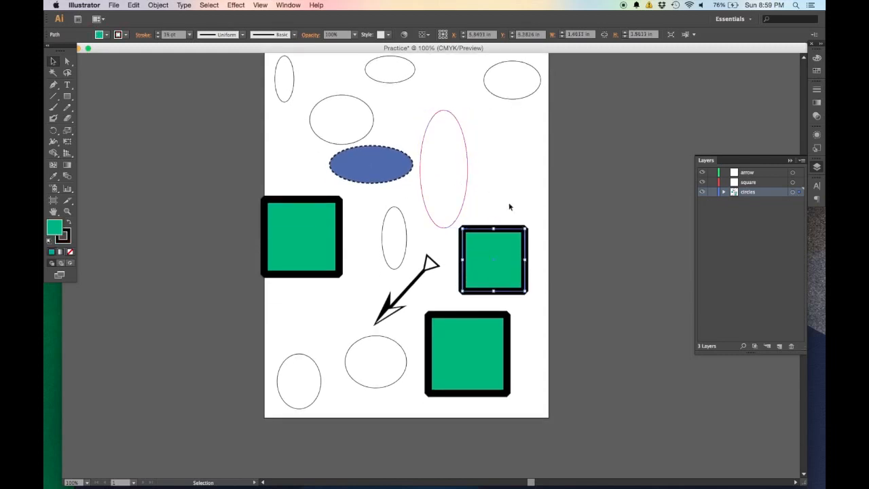
left_click(476, 335, "shift")
left_click(325, 234, "shift")
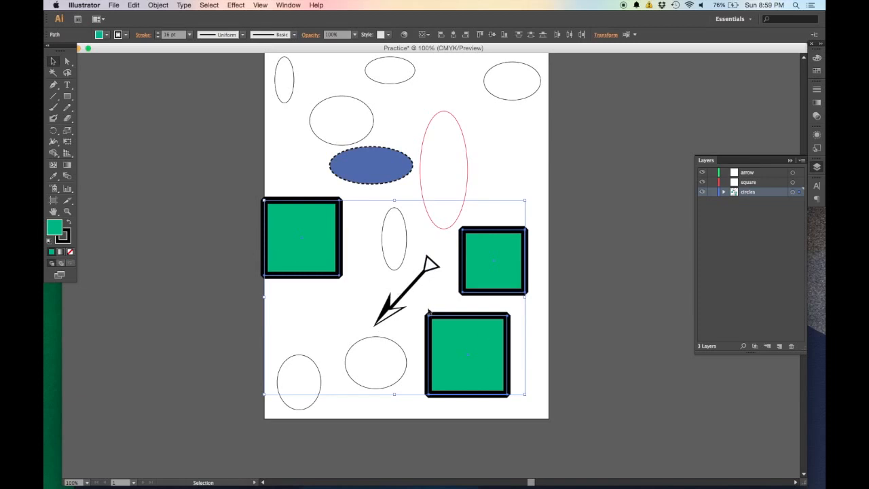
left_click(546, 331)
- Select the three green squares and send them to the square layer with Send to Current Layer
left_click(507, 348, "shift")
left_click(512, 276, "shift")
left_click(338, 247, "shift")
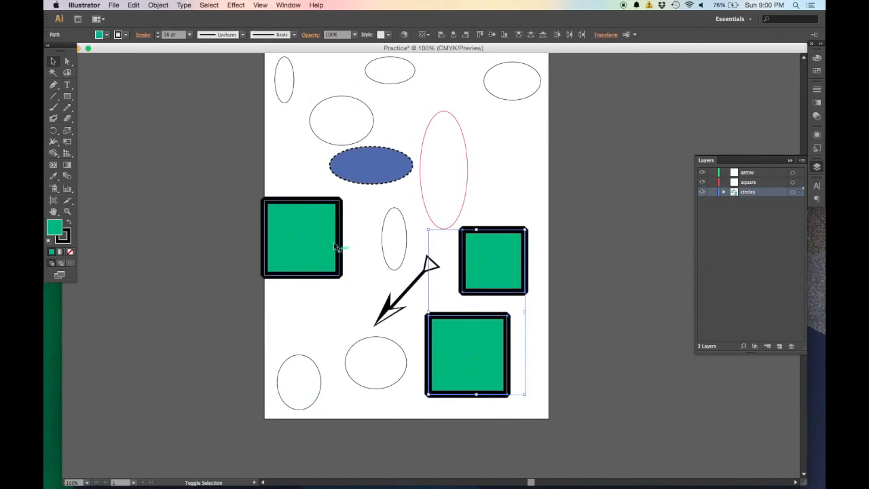
left_click(762, 182)
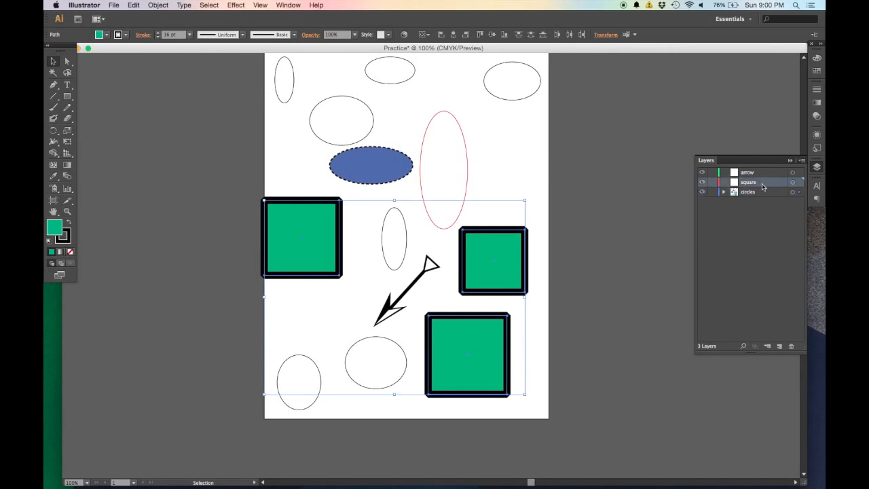
right_click(504, 273)
mouse_move(545, 392)
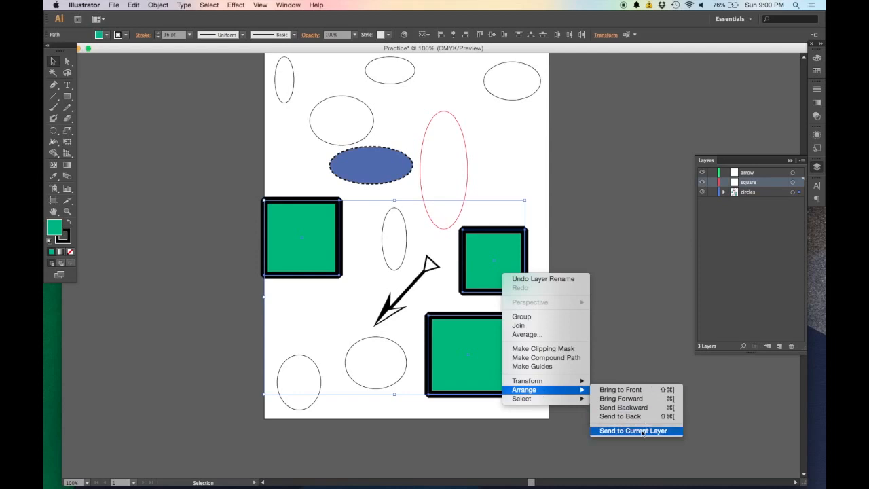
left_click(642, 431)
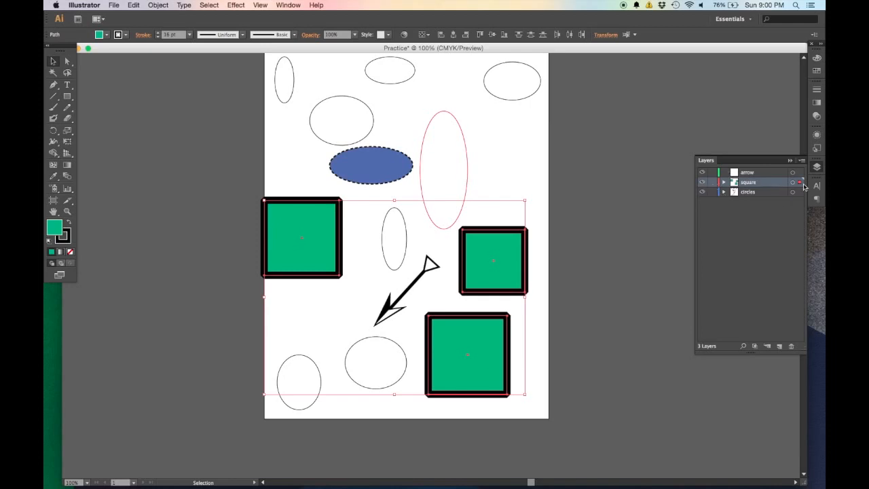
- Select the green squares one at a time to check which layer they belong to, and clear the selection
left_click(610, 200)
left_click(526, 279)
left_click(300, 250)
left_click(404, 351)
left_click(457, 349)
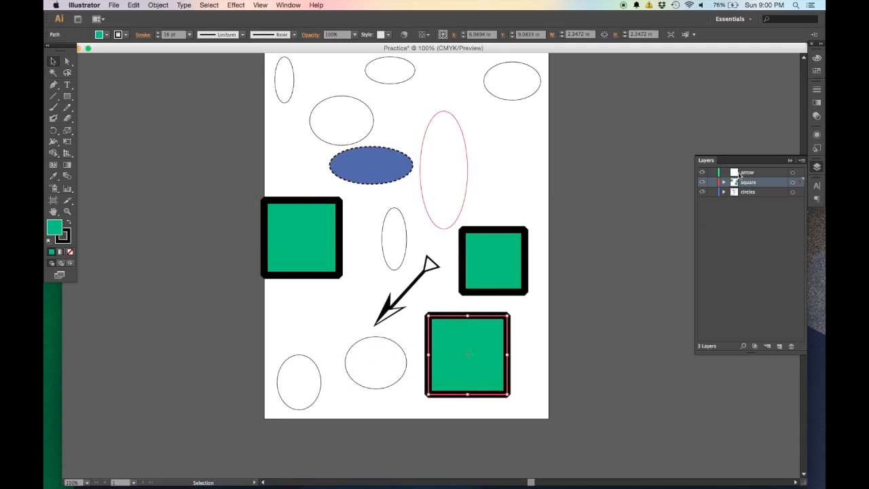
left_click(618, 267)
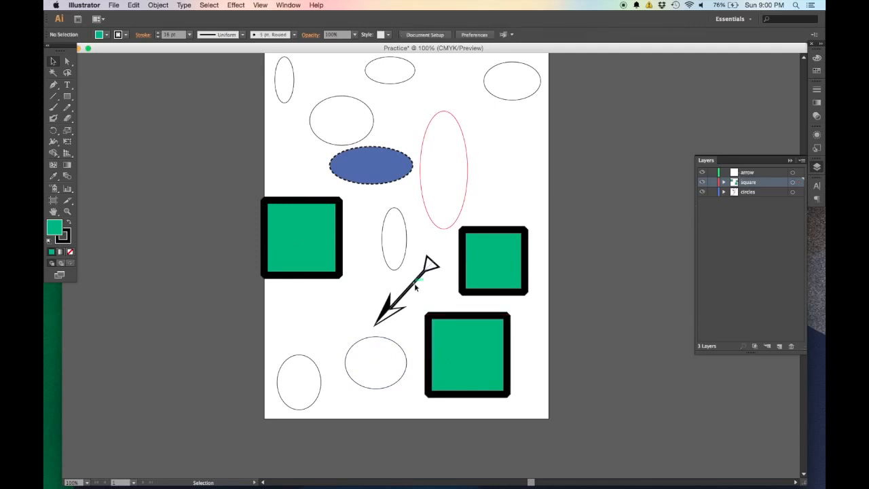
- Select the arrow, make the arrow layer active and send the arrow to it with Send to Current Layer
left_click(415, 288)
left_click(765, 173)
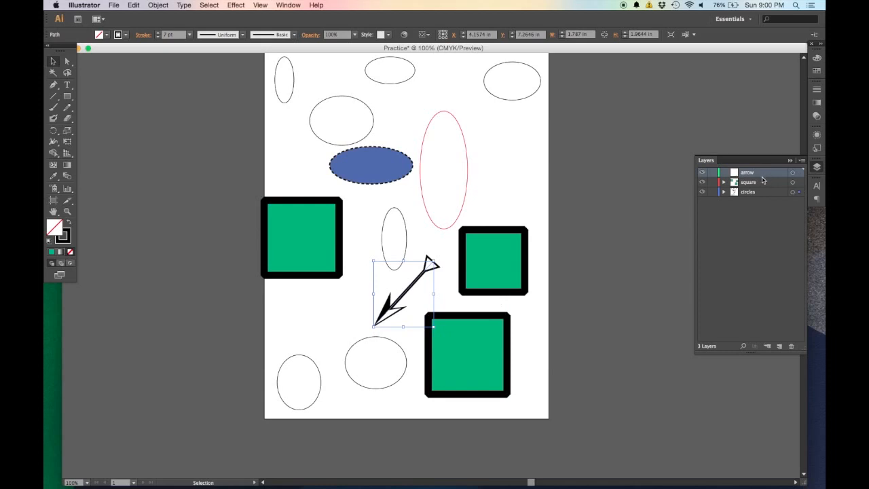
right_click(412, 288)
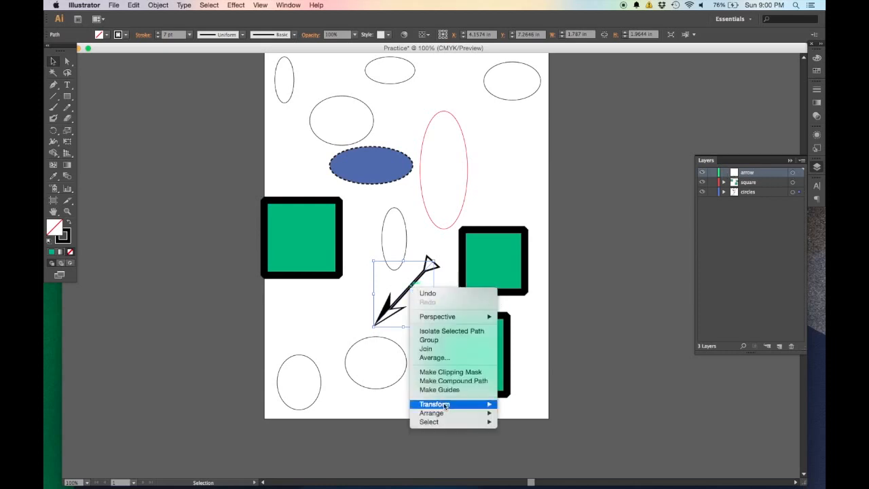
mouse_move(466, 413)
left_click(551, 453)
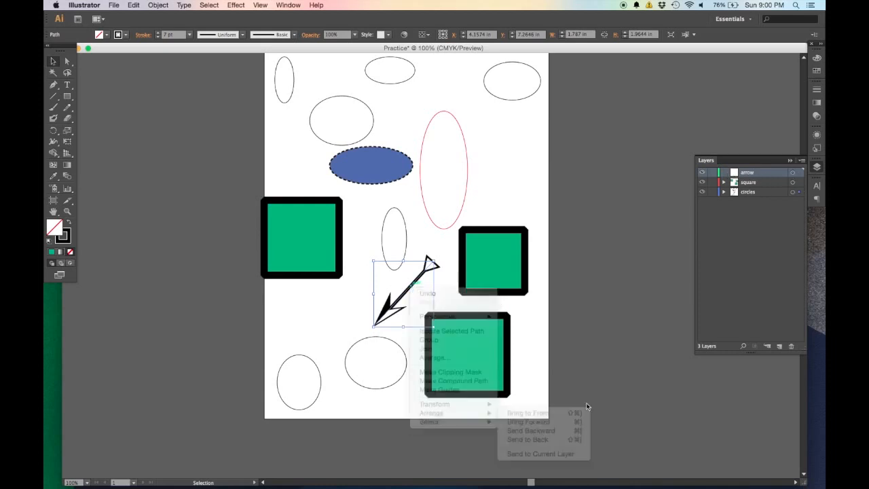
left_click(602, 304)
scroll(588, 308, "up", 5)
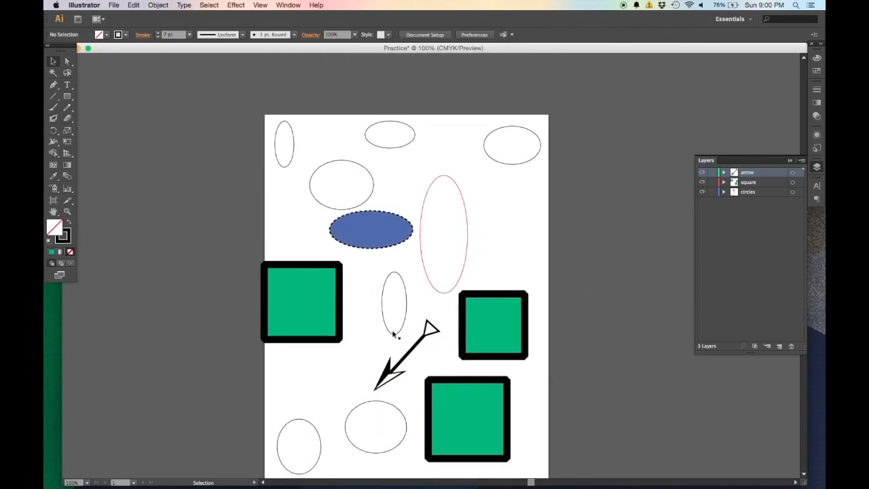
scroll(499, 230, "down", 5)
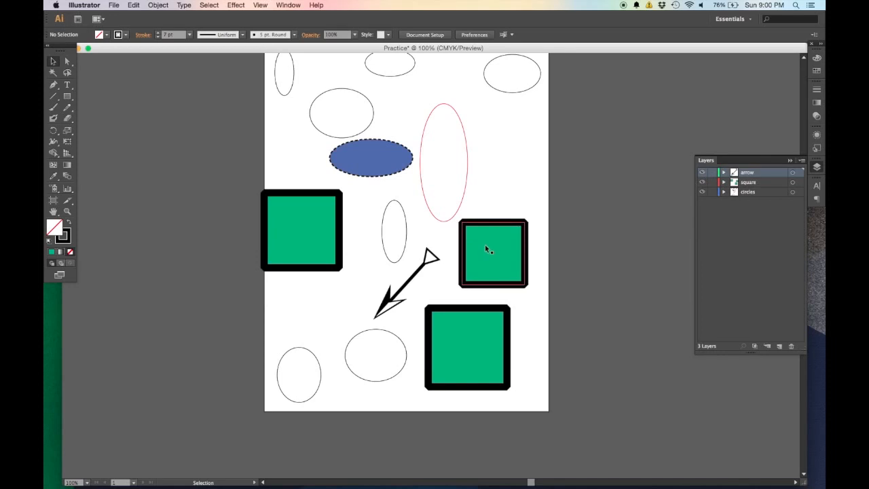
- Reposition the green squares, bringing the left one fully onto the artboard and shifting the small one slightly up and to the right
left_click_drag(310, 233, 337, 237)
left_click(304, 298)
left_click_drag(454, 335, 470, 341)
left_click_drag(495, 260, 500, 248)
left_click_drag(479, 359, 463, 364)
left_click(504, 242)
scroll(512, 175, "up", 5)
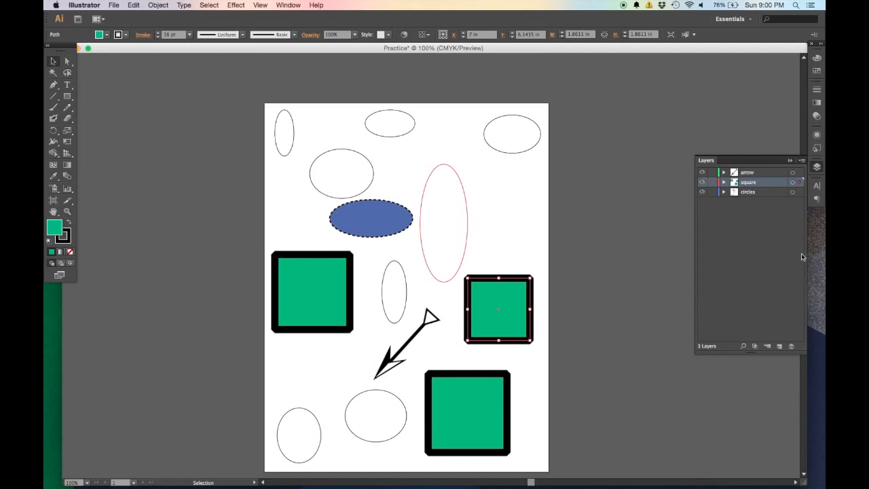
scroll(489, 231, "down", 2)
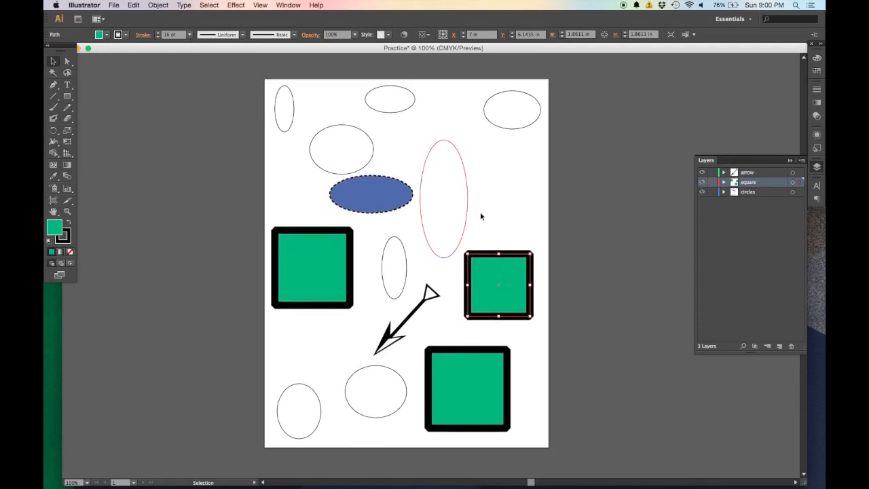
- Make the circles layer active and move the left green square slightly down and to the right
left_click(709, 192)
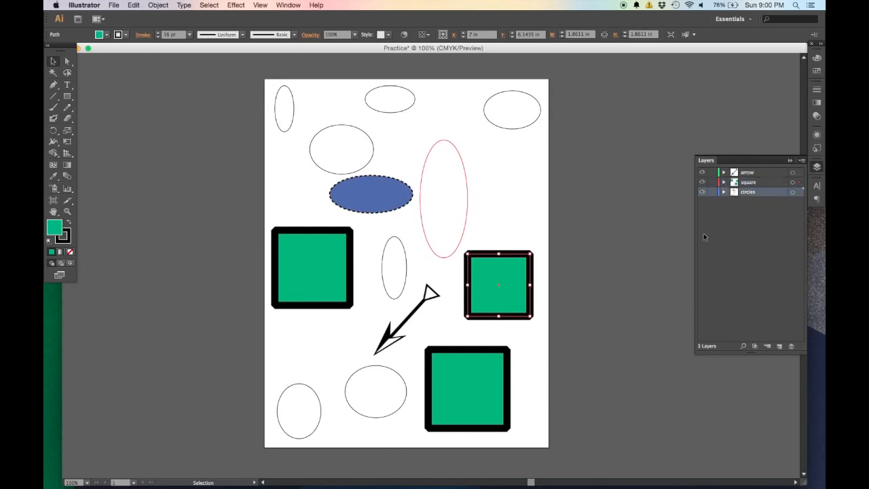
left_click(468, 372, "shift")
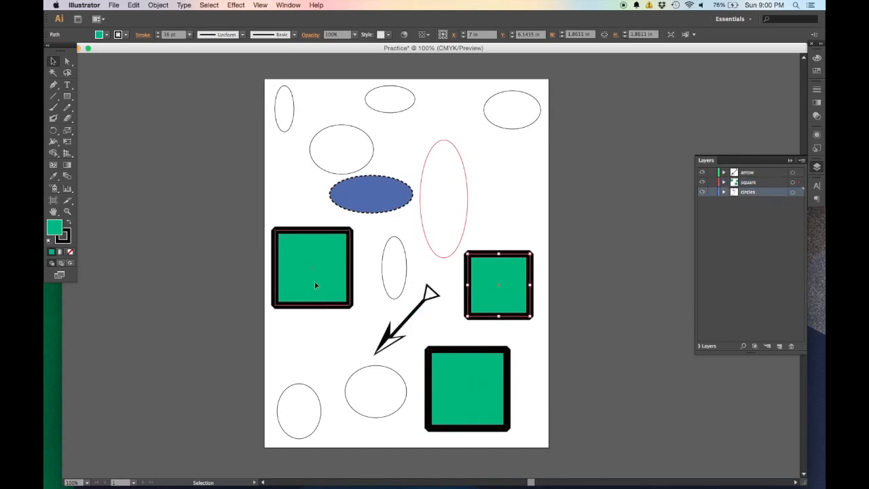
left_click_drag(314, 280, 323, 291)
left_click(747, 192)
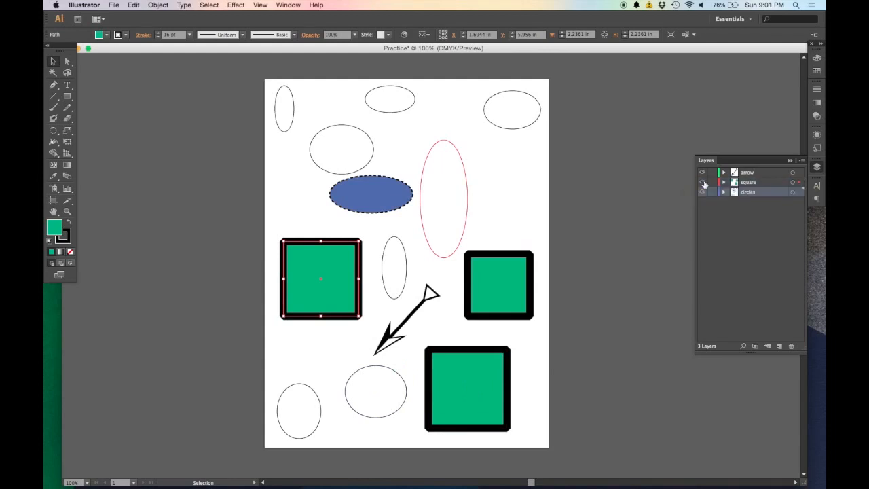
- Hide and show the square layer, and lock it
left_click(702, 182)
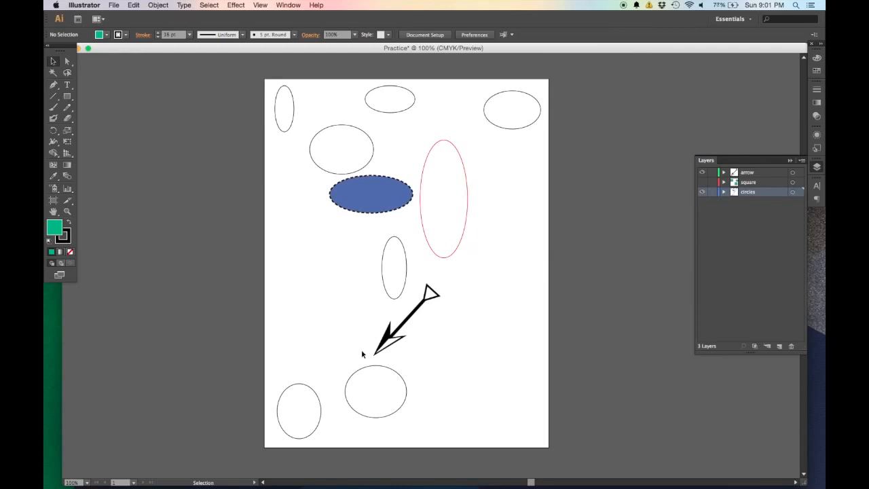
left_click(702, 182)
left_click(712, 182)
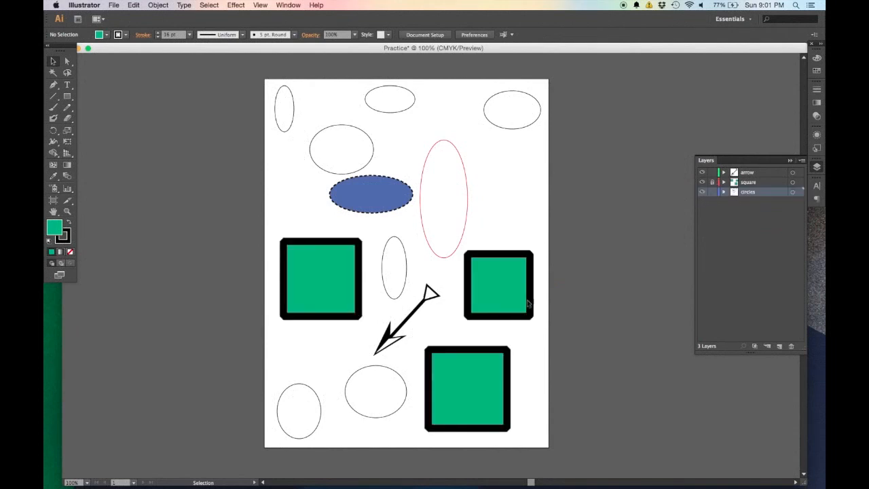
- Marquee-select across the artboard to test which objects can be selected while the square layer is locked
left_click_drag(527, 232, 426, 373)
left_click(575, 202)
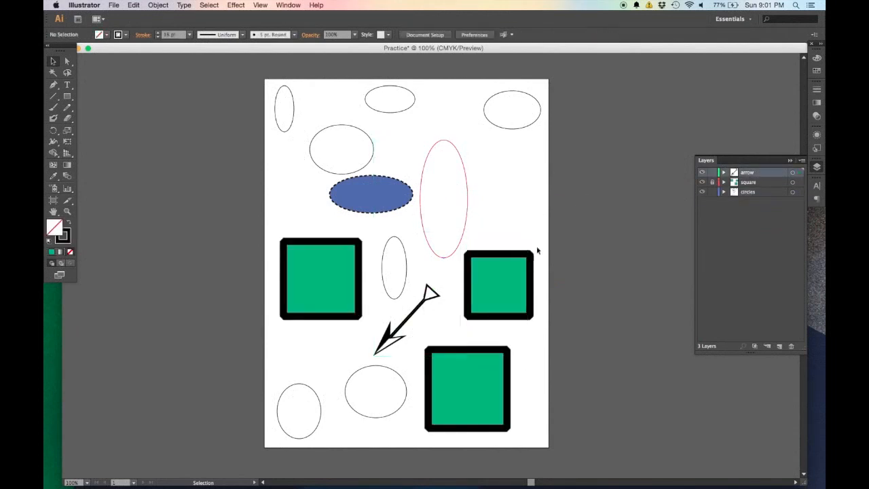
left_click_drag(580, 425, 350, 74)
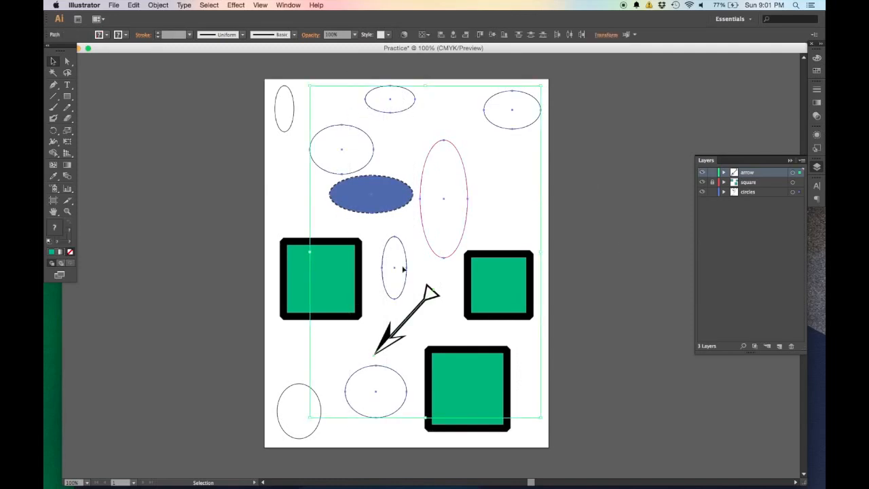
- Hide and show the locked square layer, unlock it and clear the selection
left_click(703, 182)
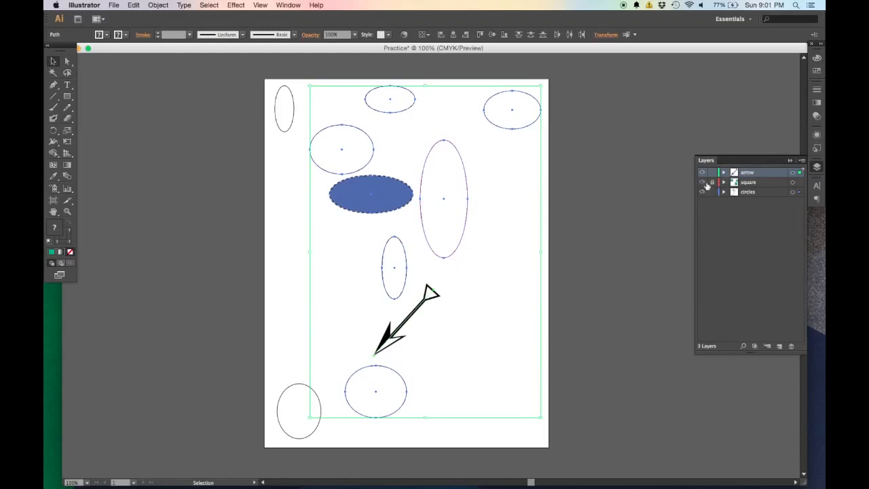
left_click(703, 182)
left_click(640, 232)
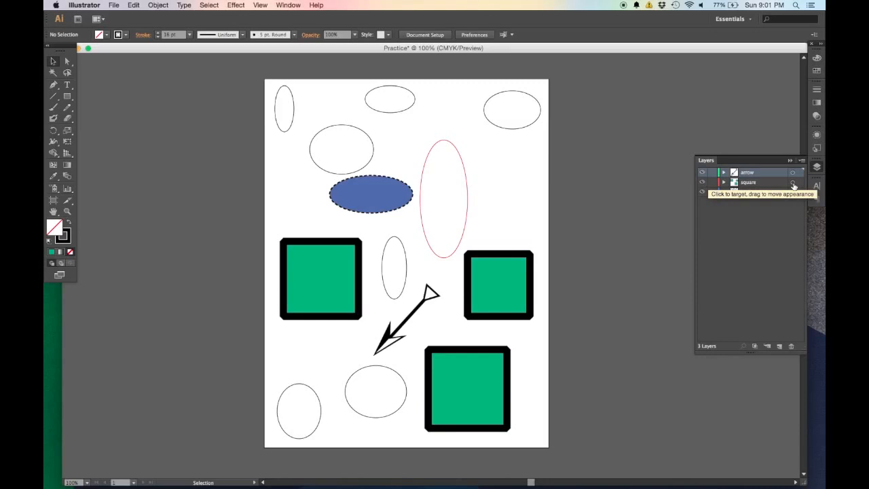
- Target the square layer to select all its objects, clear the selection, and select individual green squares for comparison
left_click(792, 182)
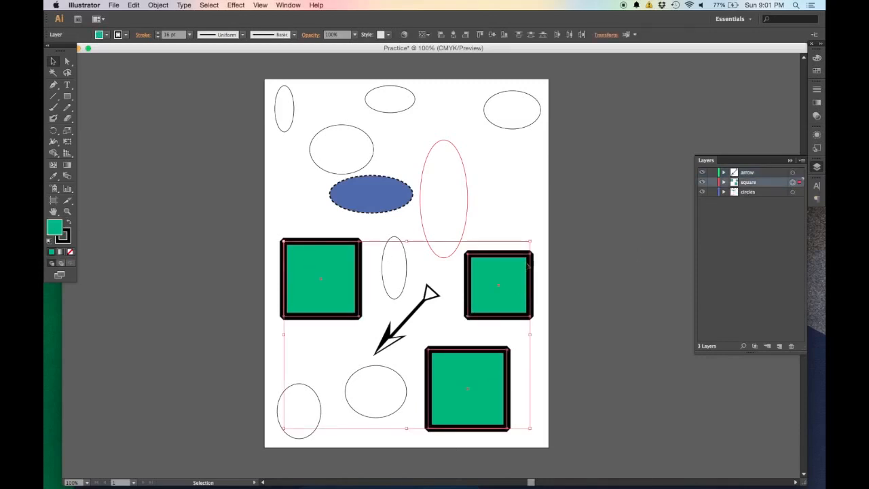
left_click(636, 240)
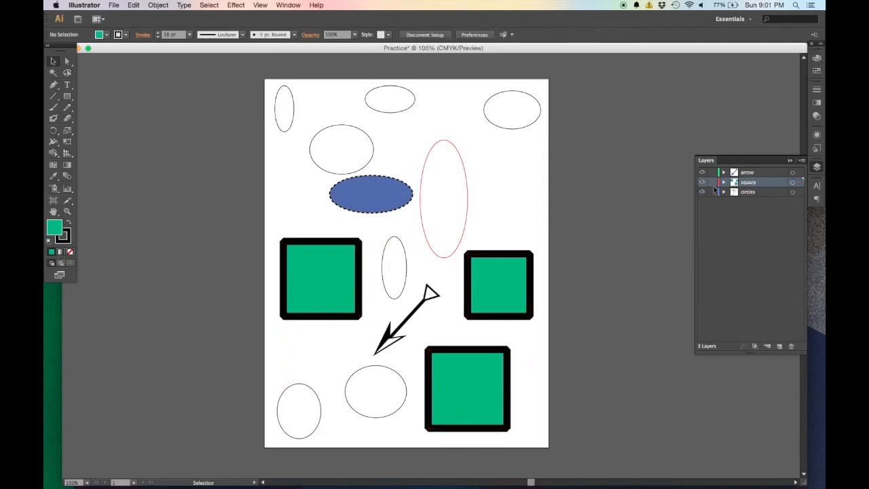
left_click(482, 364)
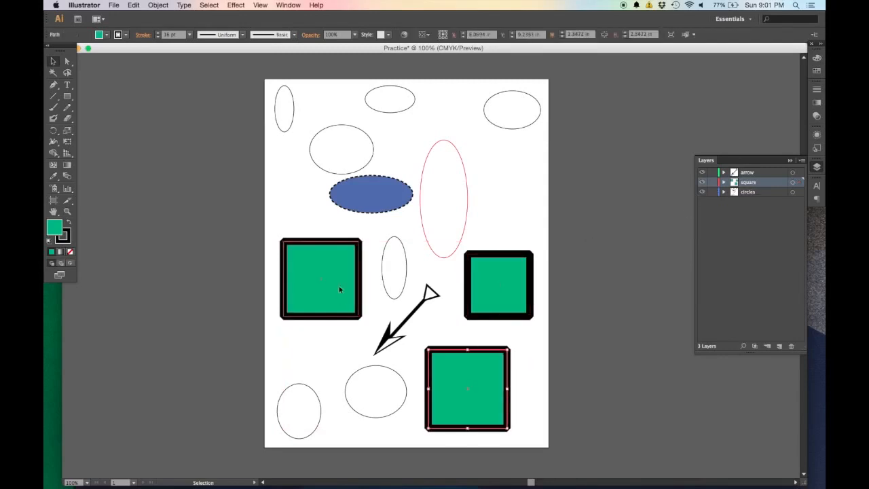
left_click(514, 286)
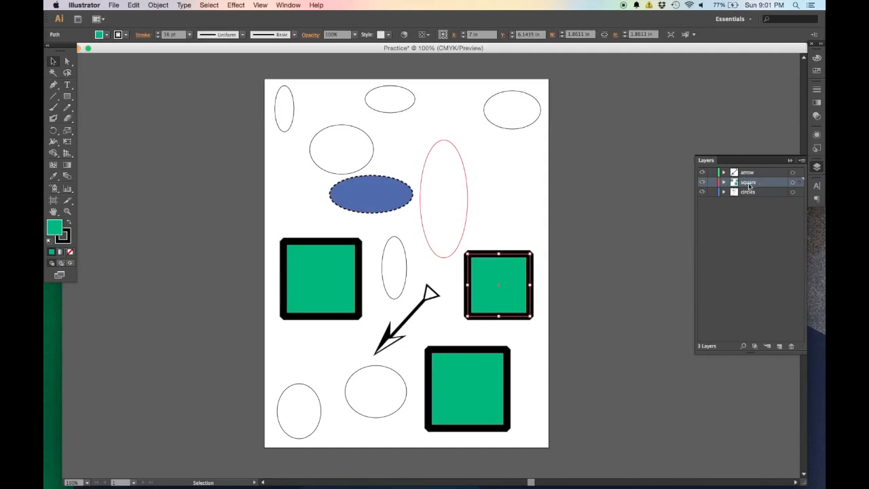
- Move the small green square over the upper part of the red ellipse, then down to overlap the ellipse's lower end
left_click_drag(519, 285, 460, 155)
left_click(519, 179)
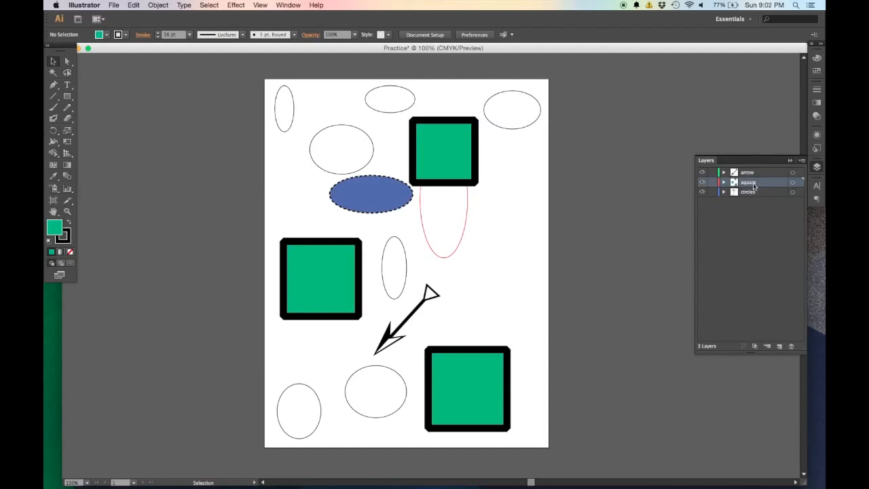
mouse_move(753, 186)
left_mouse_down()
mouse_move(755, 202)
mouse_move(759, 180)
left_mouse_up()
left_click_drag(458, 147, 485, 258)
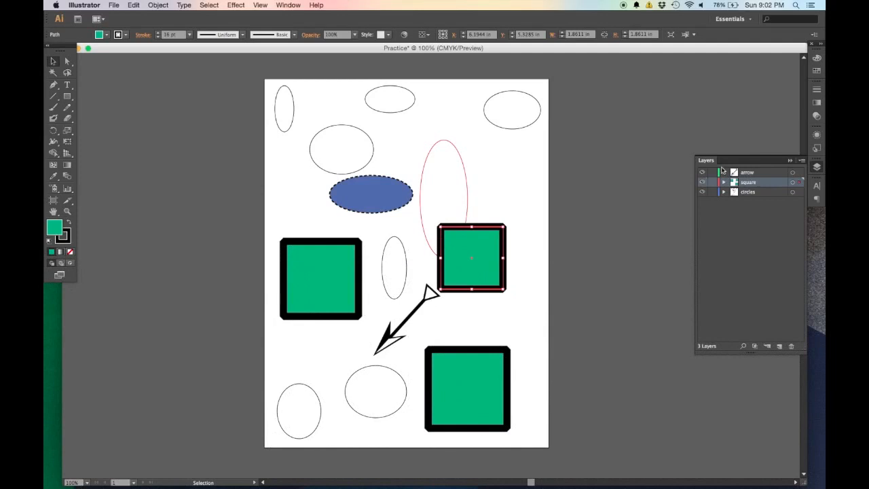
- Hide and show the square layer, target it to highlight all its squares, and clear the selection
left_click(702, 184)
left_click(703, 184)
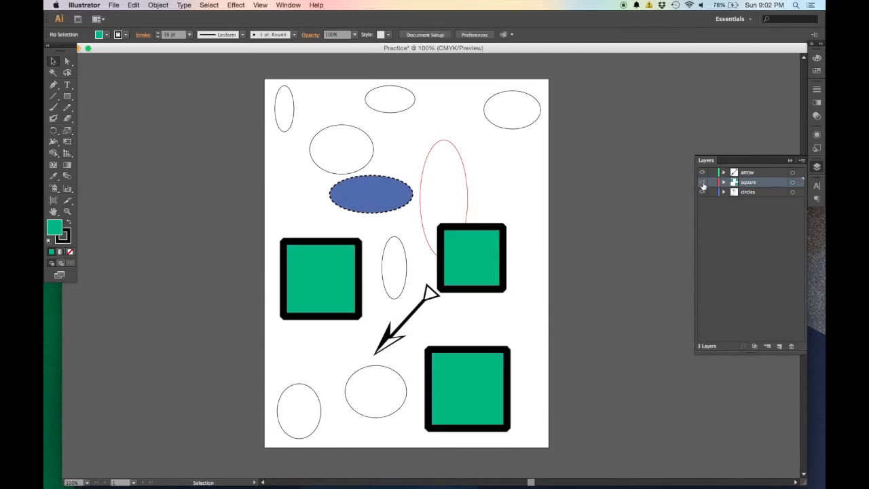
left_click(792, 181)
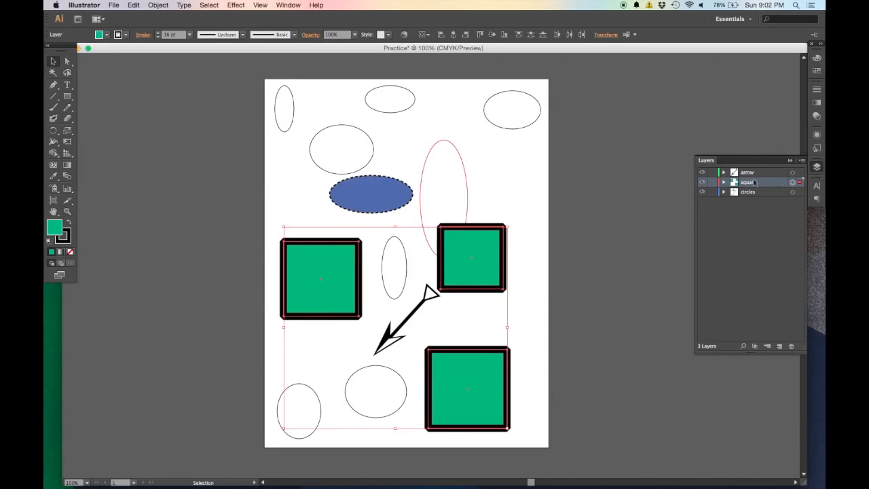
left_click(540, 249)
- Move the square layer below the circles layer and shift the red ellipse to the right across the small green square
left_click_drag(771, 186, 762, 198)
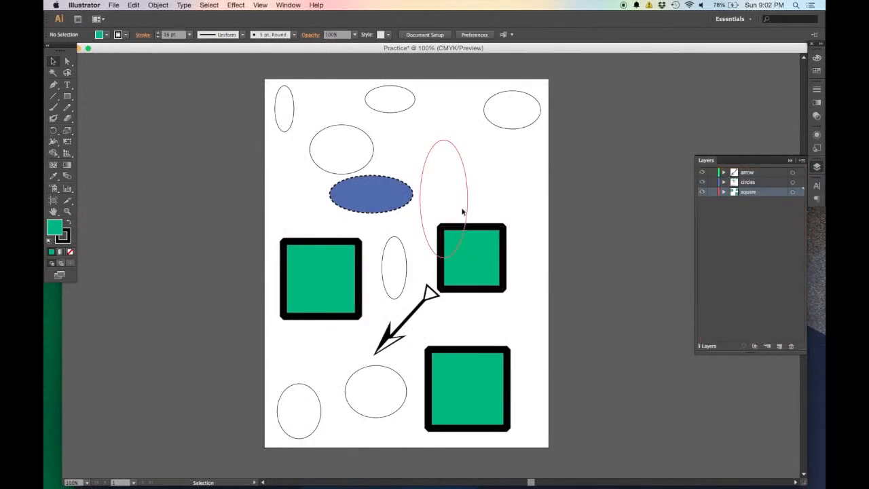
left_click_drag(468, 203, 492, 210)
left_click_drag(523, 301, 448, 168)
left_click(521, 244)
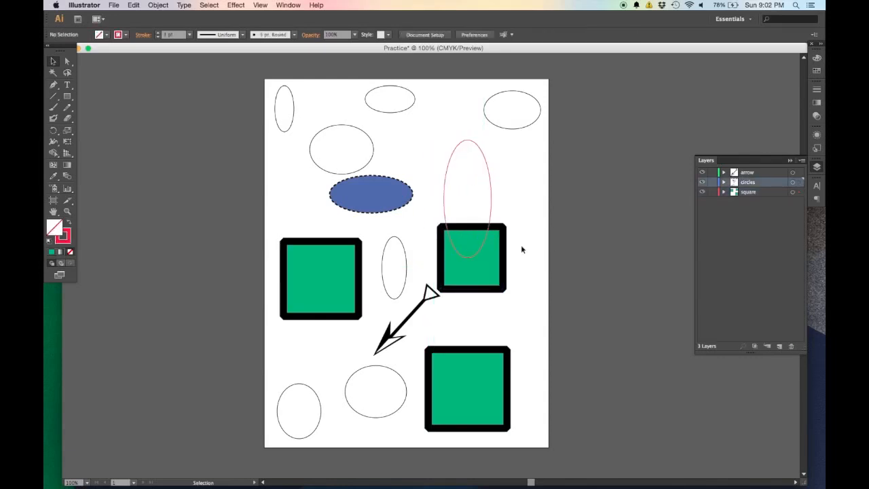
- Select every object on the artboard and delete them all
scroll(520, 245, "down", 1)
left_click_drag(597, 368, 588, 409)
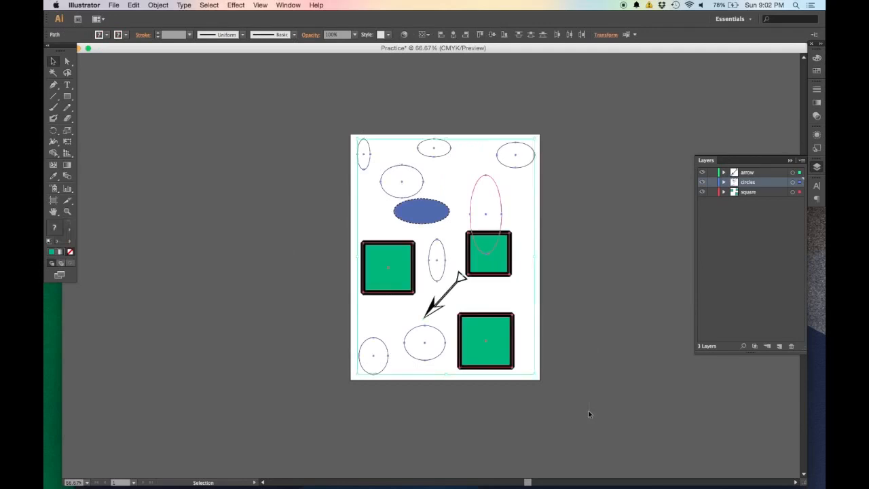
key("Delete")
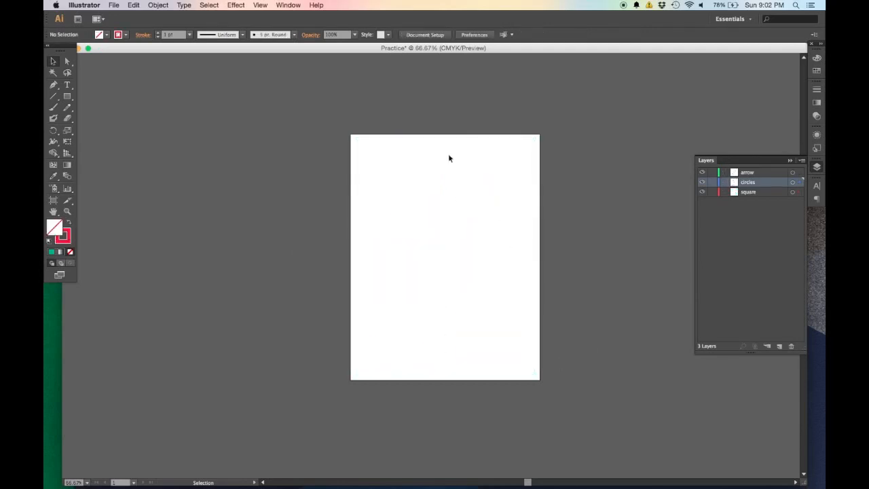
scroll(448, 155, "up", 1)
left_click_drag(456, 242, 416, 205)
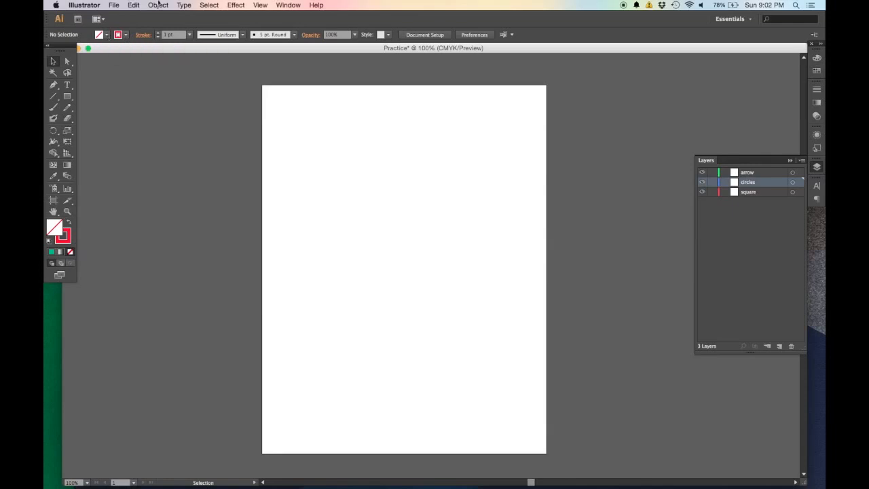
- Place Parking Meter.jpg from the IMAGES folder as a linked image on the circles layer, centred roughly on the artboard
left_click(116, 6)
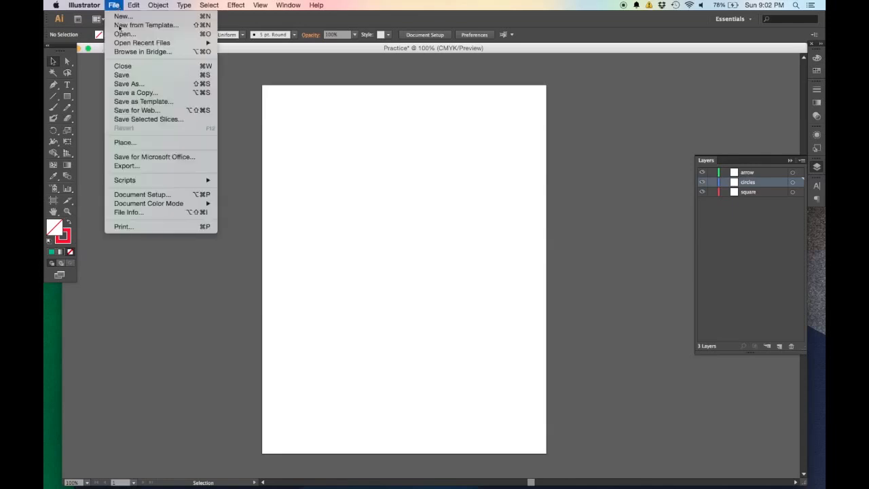
left_click(158, 142)
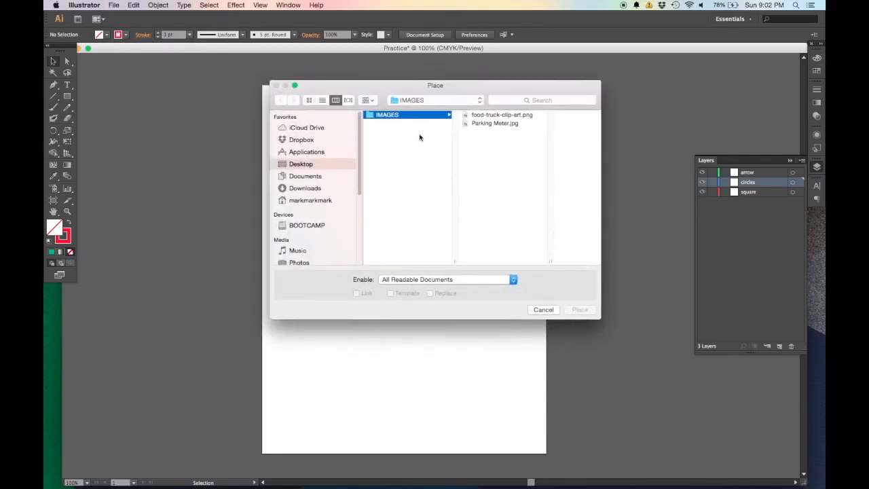
left_click(496, 114)
left_click(456, 123)
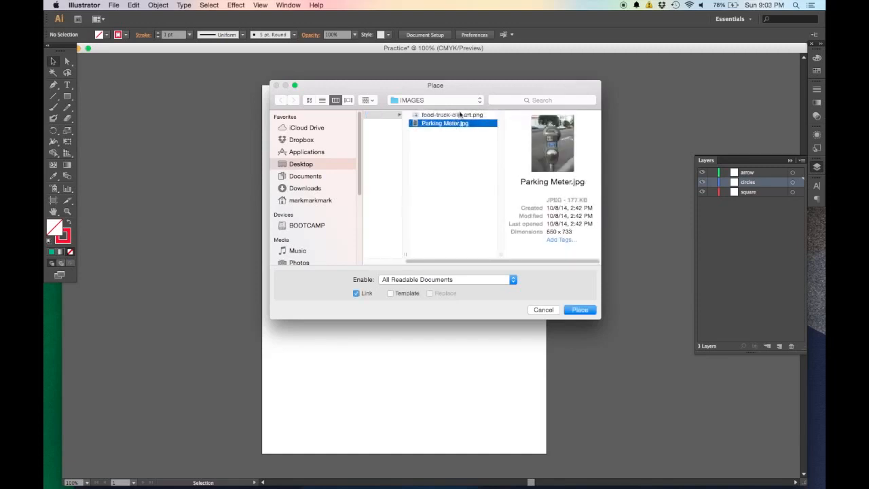
left_click(579, 310)
left_click_drag(471, 276, 442, 308)
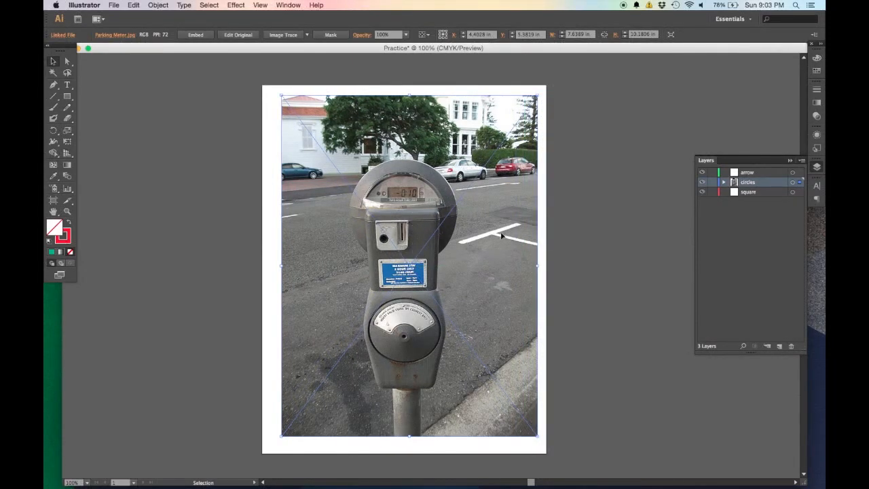
- Delete the placed photo and bring Parking Meter.jpg in again straight from Finder's Desktop IMAGES folder, roughly centred on the artboard
key("Delete")
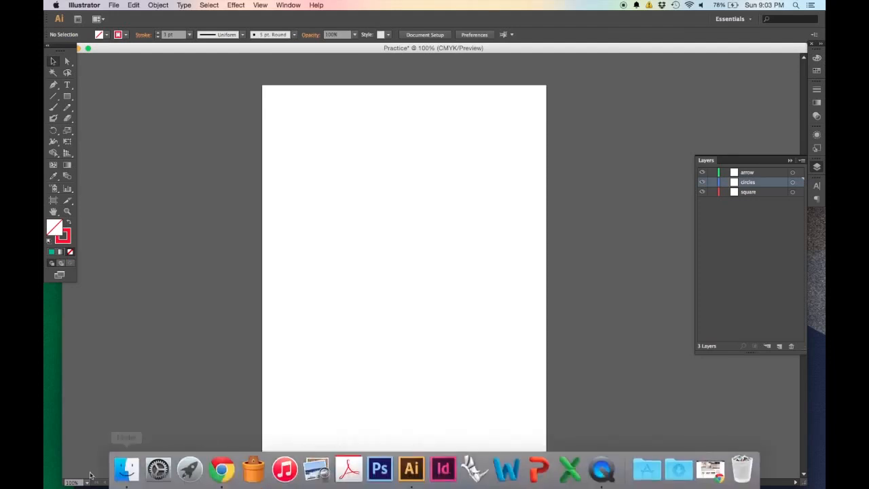
left_click(127, 468)
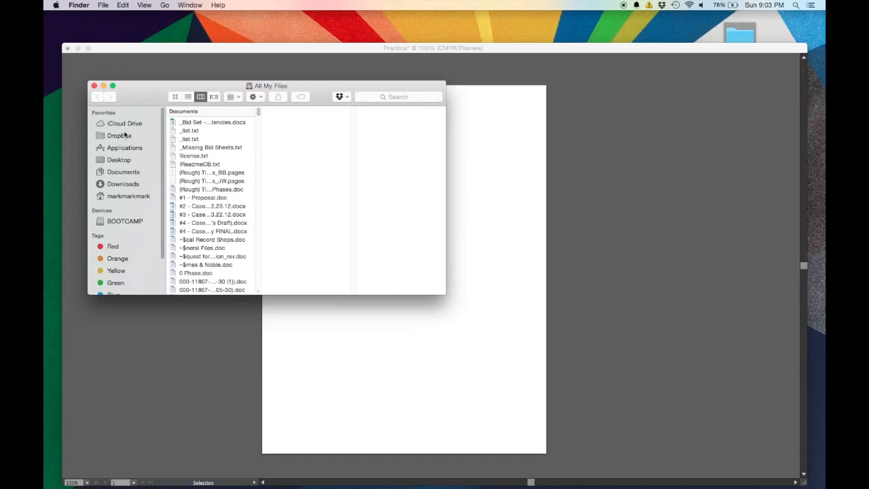
left_click(129, 139)
left_click(129, 163)
left_click(212, 111)
left_click_drag(306, 120, 519, 201)
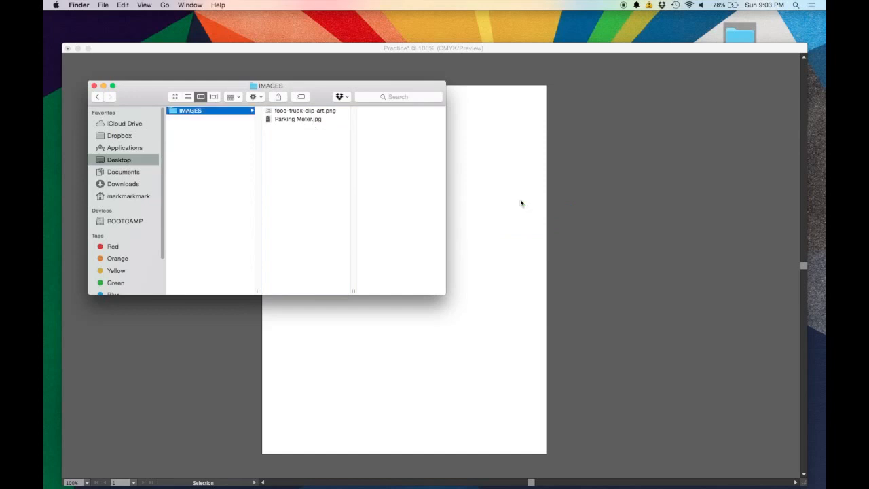
left_click(679, 276)
left_click_drag(566, 188, 474, 266)
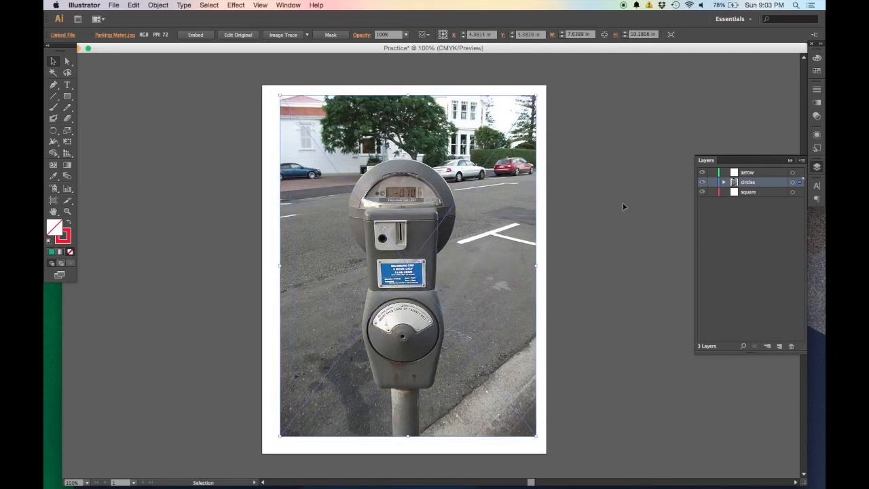
left_click_drag(490, 240, 483, 238)
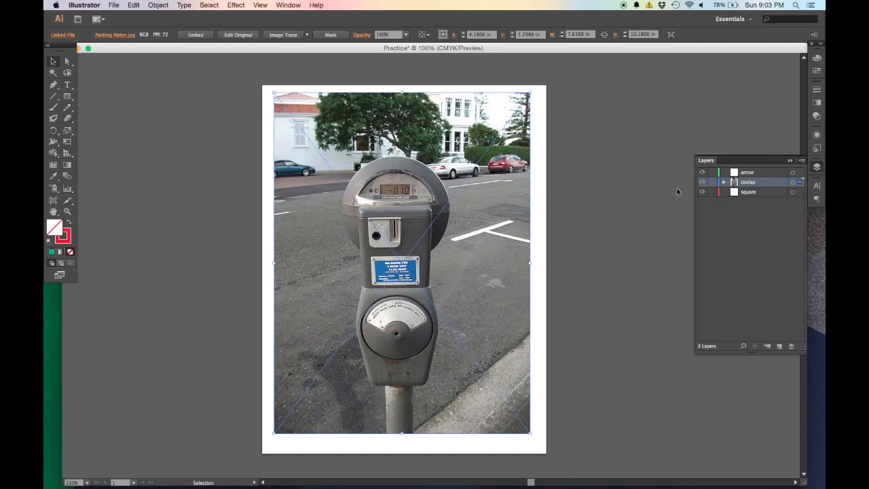
- Lock the circles layer that holds the photo and make the arrow layer active for drawing with the Pen tool
left_click(712, 182)
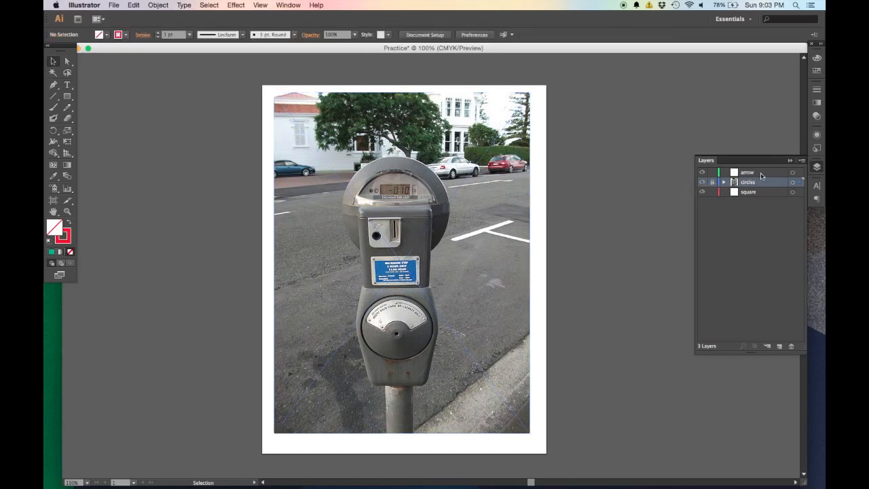
left_click(760, 173)
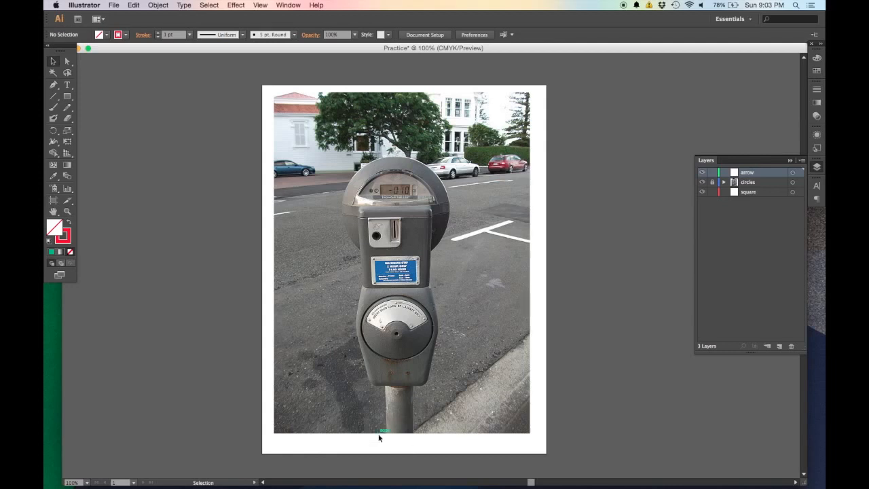
left_click(54, 86)
- Trace the pole's left edge and the underside of the meter housing with the Pen tool, curving around the lower-left corner
scroll(387, 422, "up", 4)
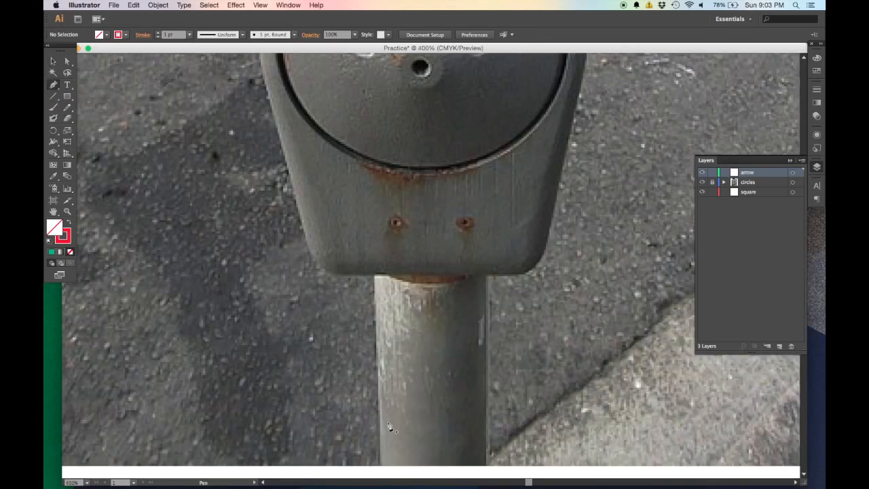
left_click_drag(391, 424, 428, 332)
scroll(427, 331, "down", 3)
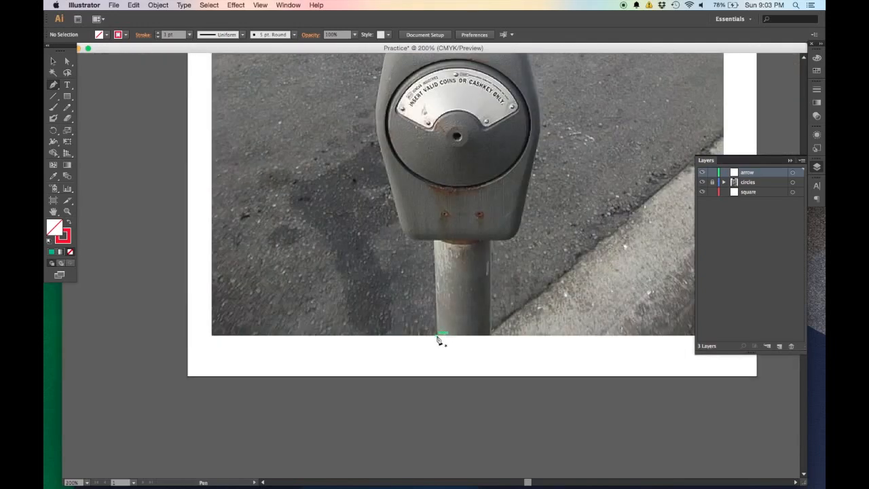
left_click(437, 336)
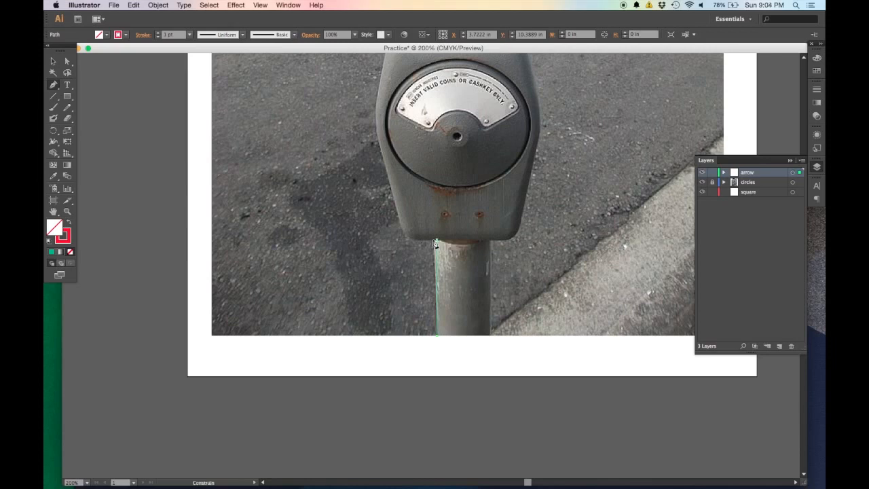
left_click(431, 243)
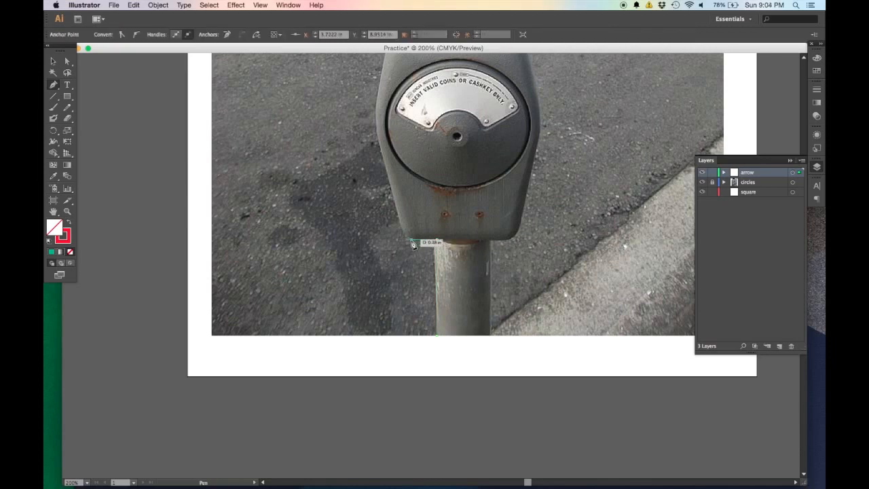
left_click_drag(411, 239, 395, 203)
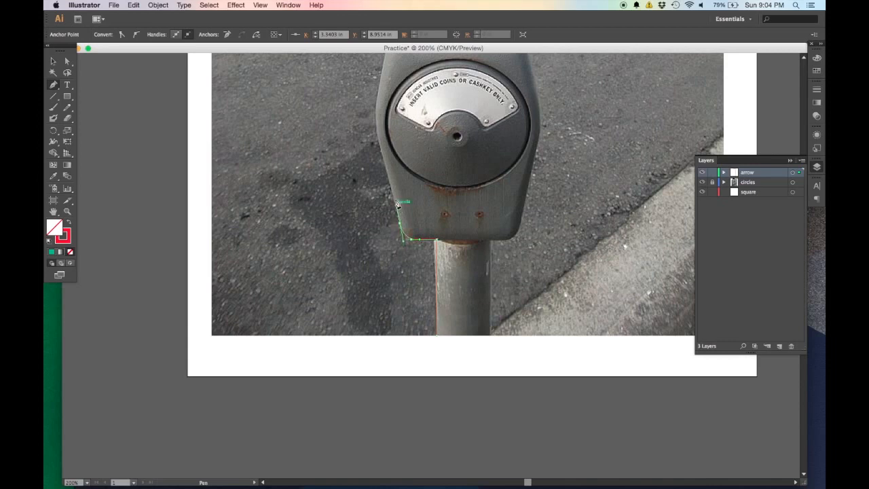
- Continue the pen path up the left side of the meter body to where the round head begins
left_click(378, 144)
left_click(374, 122)
left_click(374, 102)
scroll(375, 156, "up", 5)
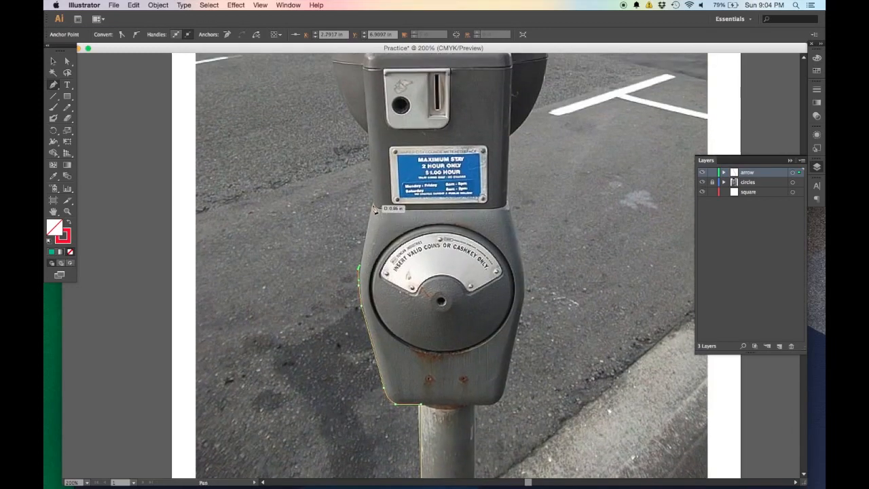
left_click(372, 203)
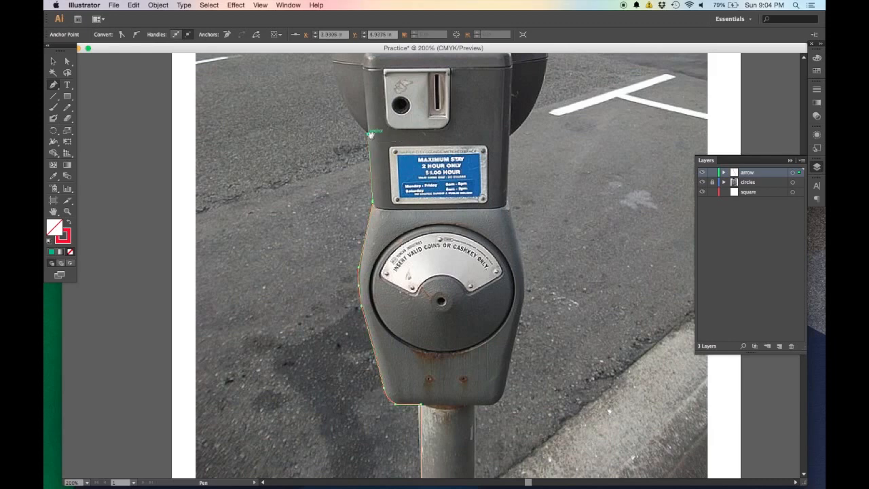
scroll(368, 137, "up", 4)
scroll(369, 137, "left", 2)
left_click(416, 245)
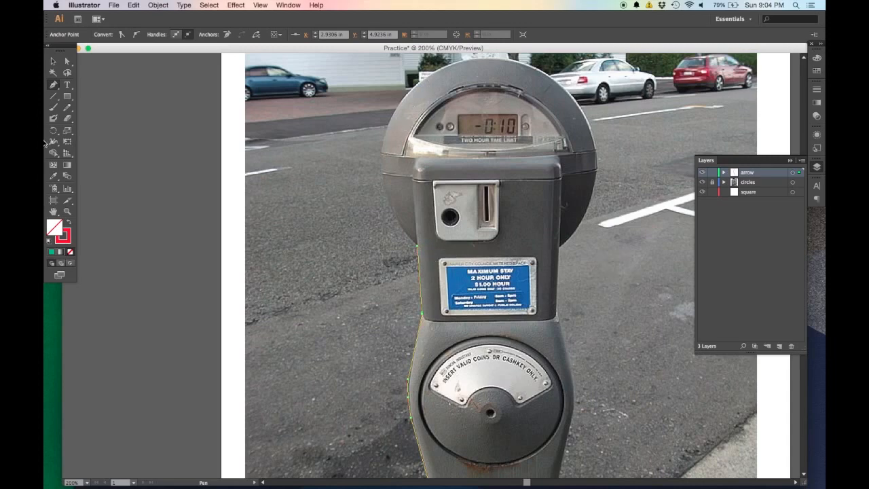
- Draw a circle about 3.15 in across over the meter's round head and nudge it to fit the head's outline
left_click(67, 95)
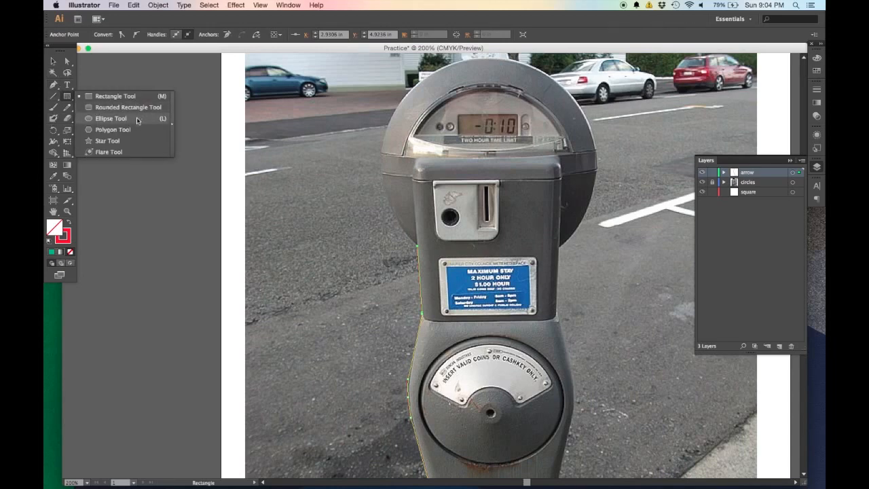
left_click(135, 118)
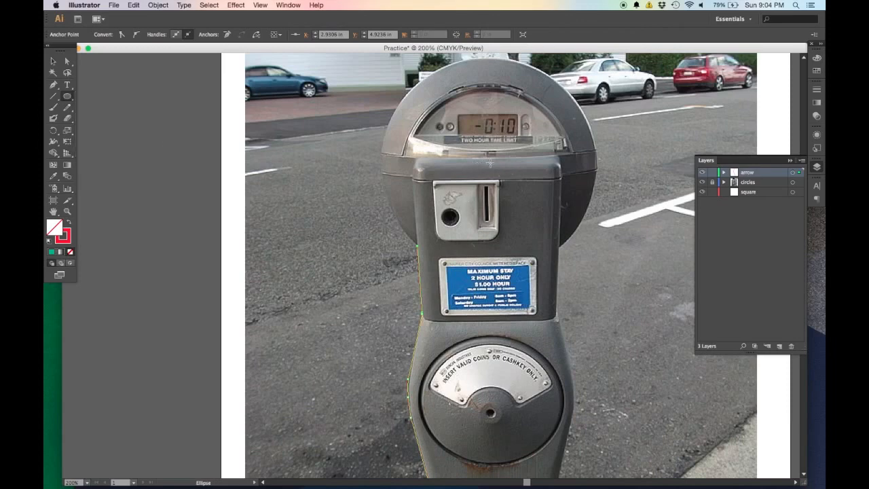
left_click_drag(490, 161, 598, 135)
key("v")
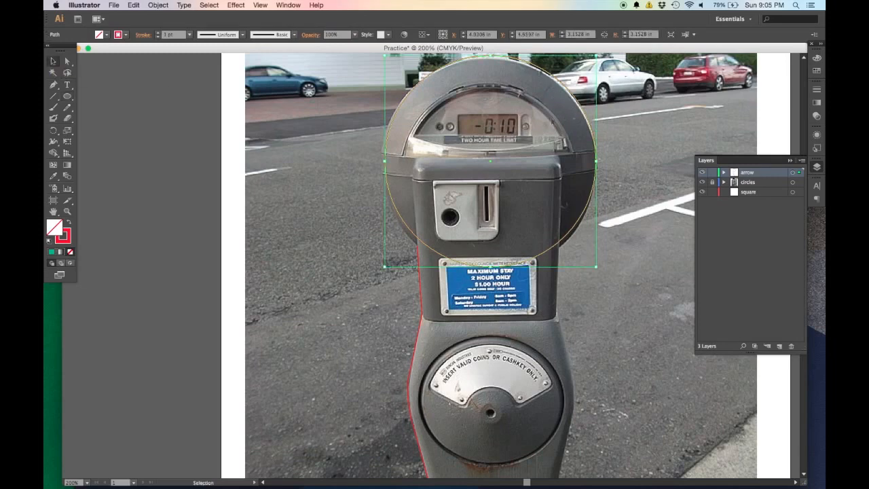
left_click_drag(543, 67, 539, 72)
left_click(594, 329)
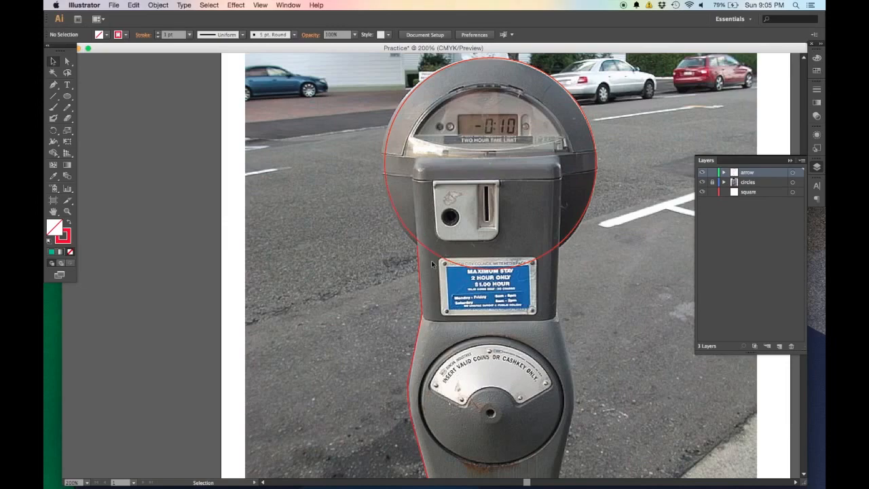
- Move the top anchor point of the traced side path up until it meets the circle
scroll(408, 260, "up", 2)
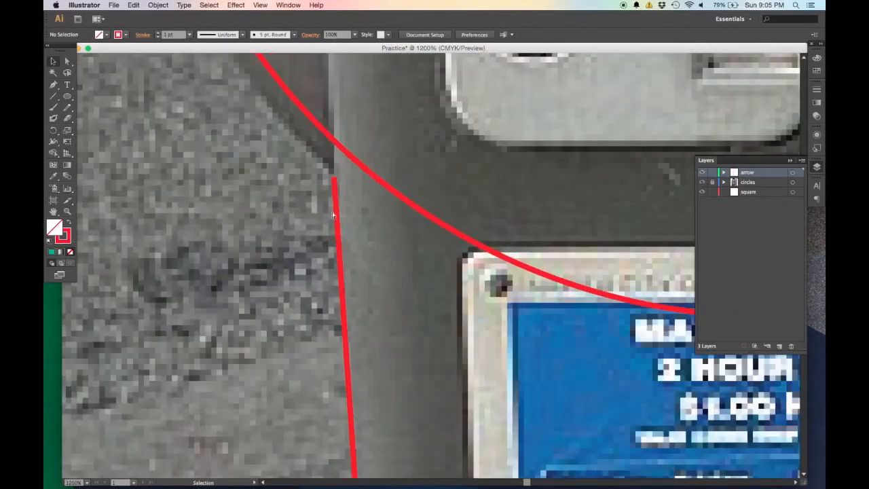
key("a")
left_click_drag(334, 179, 334, 179)
scroll(334, 180, "down", 1)
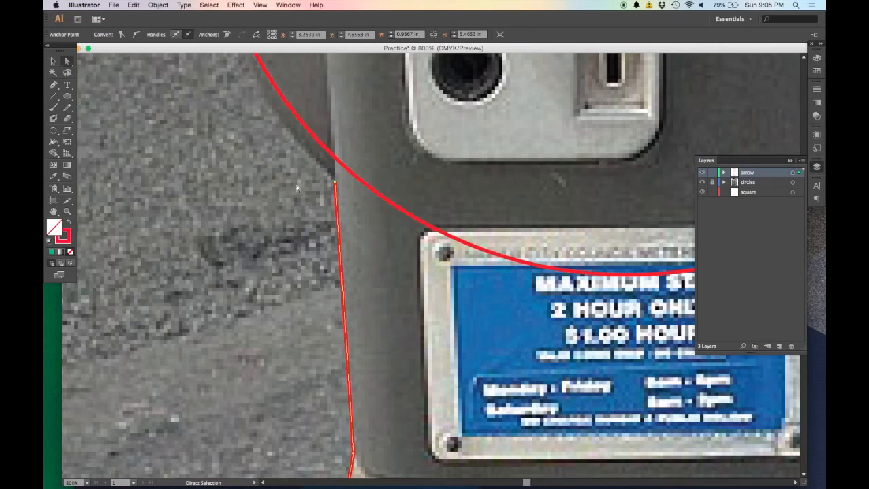
left_click_drag(335, 182, 333, 158)
left_click(362, 234)
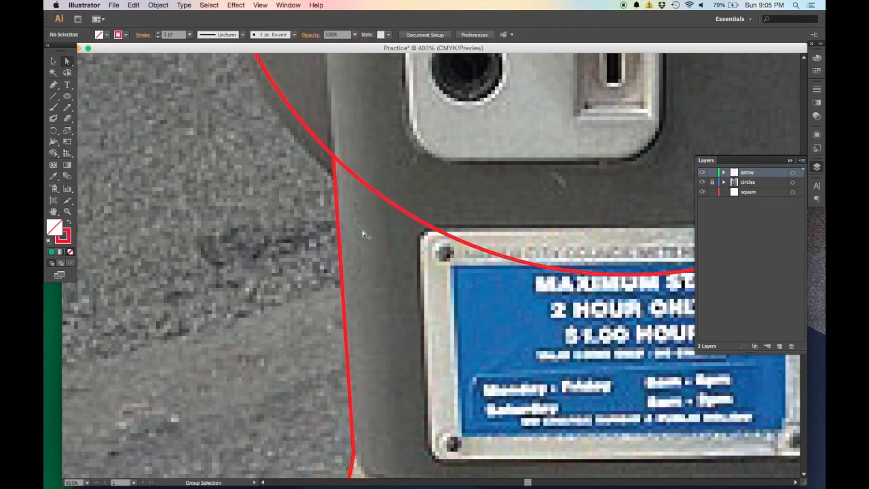
- Hide the circles layer and adjust the anchor and handle at the outline's lower-left corner to remove the overlapping stub
key("super+1")
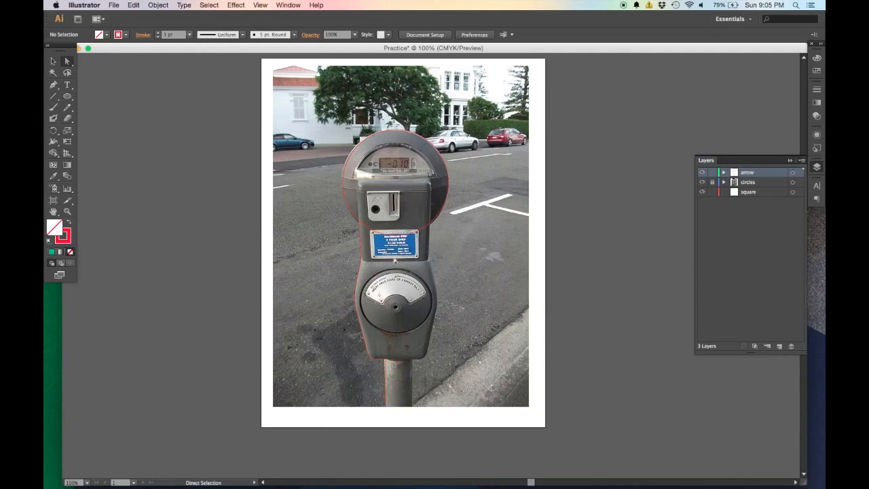
left_click(702, 183)
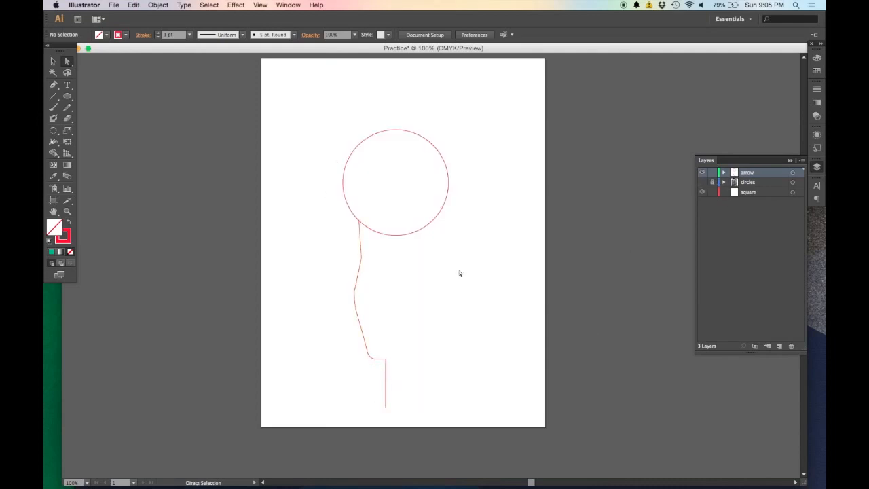
scroll(379, 363, "up", 8)
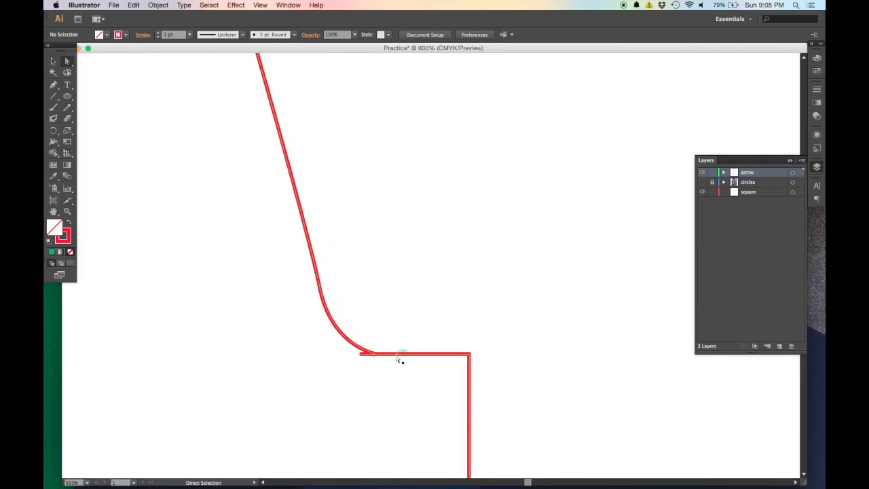
left_click(389, 355)
scroll(366, 356, "up", 6)
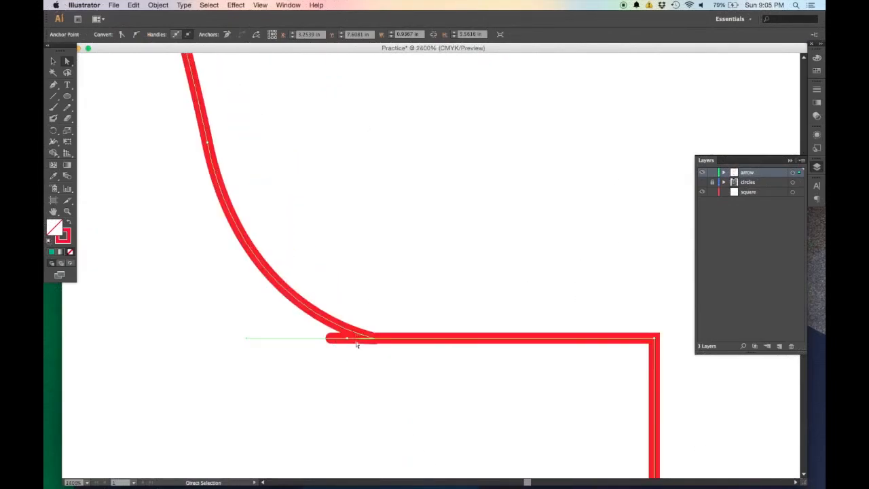
left_click_drag(346, 339, 392, 341)
left_click_drag(292, 339, 416, 344)
left_click(410, 376)
scroll(409, 376, "down", 1)
scroll(409, 378, "down", 8)
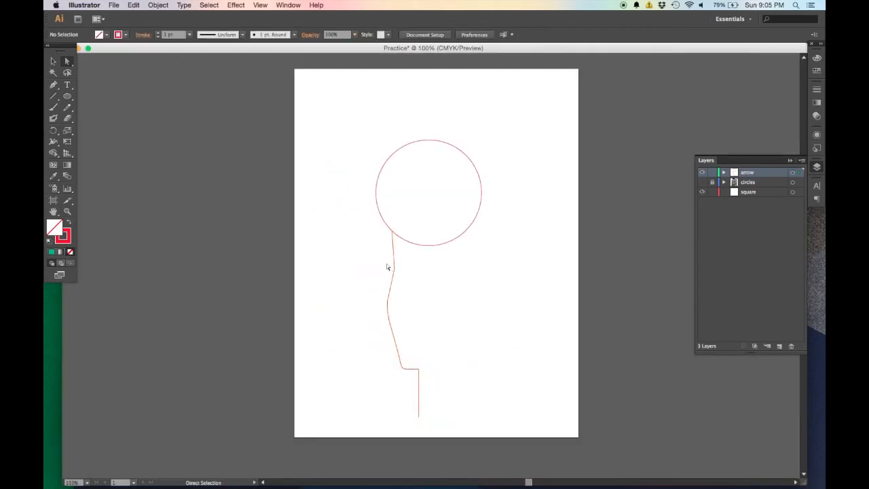
- Compare the tracing with the photo by toggling the visibility of the circles and arrow layers, leaving only the photo hidden
key("v")
left_click(701, 181)
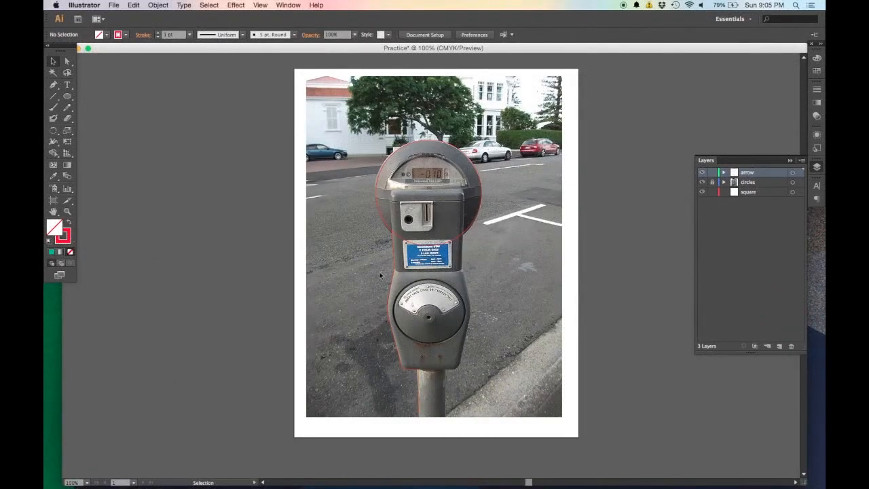
left_click(702, 173)
left_click(702, 173)
left_click(702, 182)
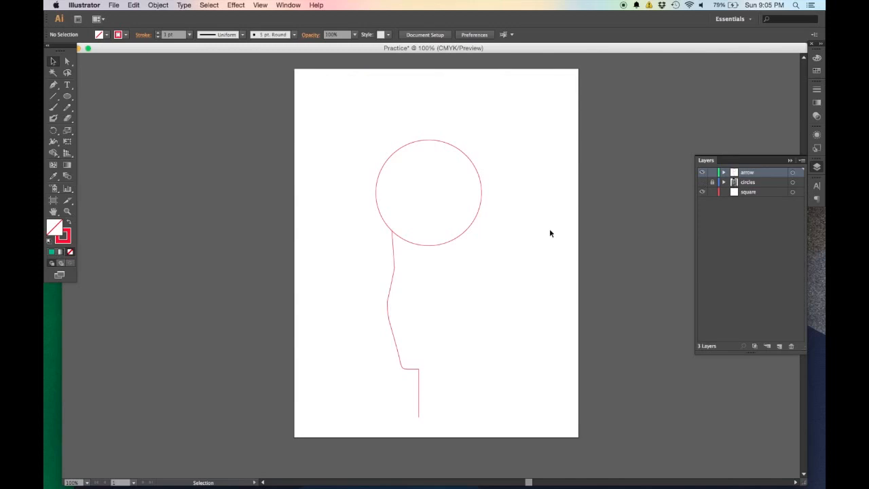
- Reflect a copy of the traced side path across a near-vertical axis through the circle's bottom point to form the meter's opposite side
left_click(394, 268)
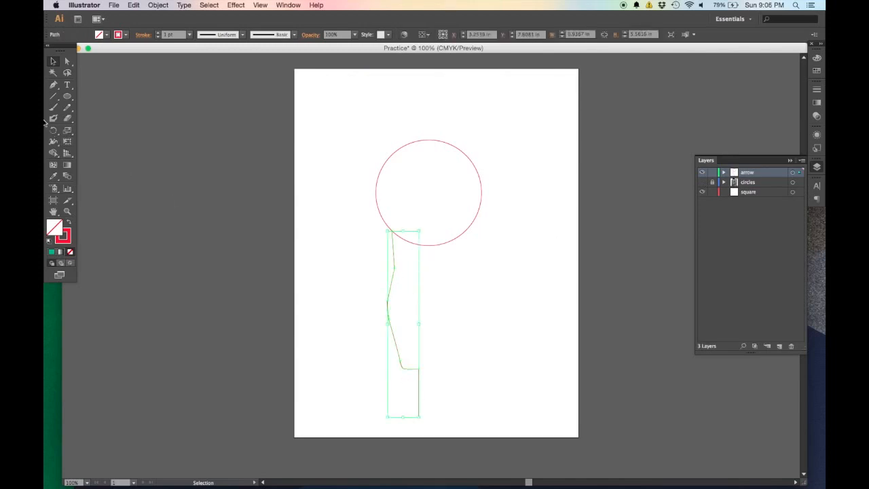
left_click(68, 131)
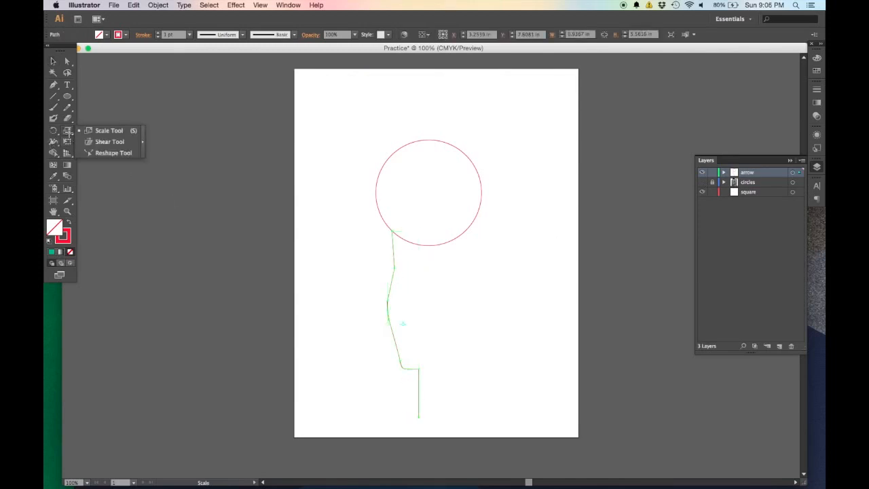
left_click(53, 130)
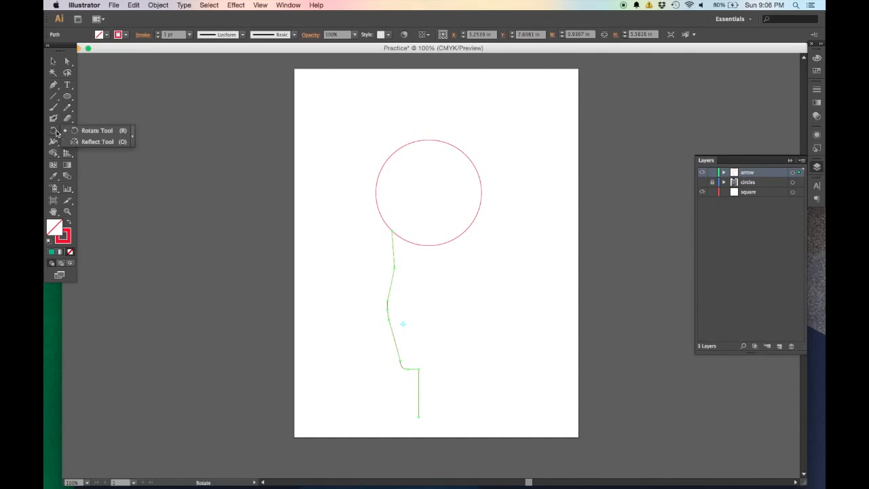
left_click(92, 142)
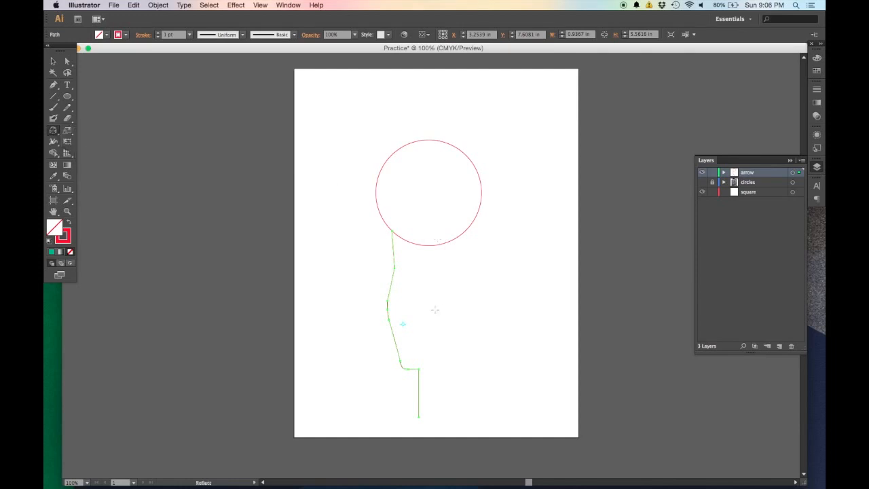
scroll(411, 327, "up", 3)
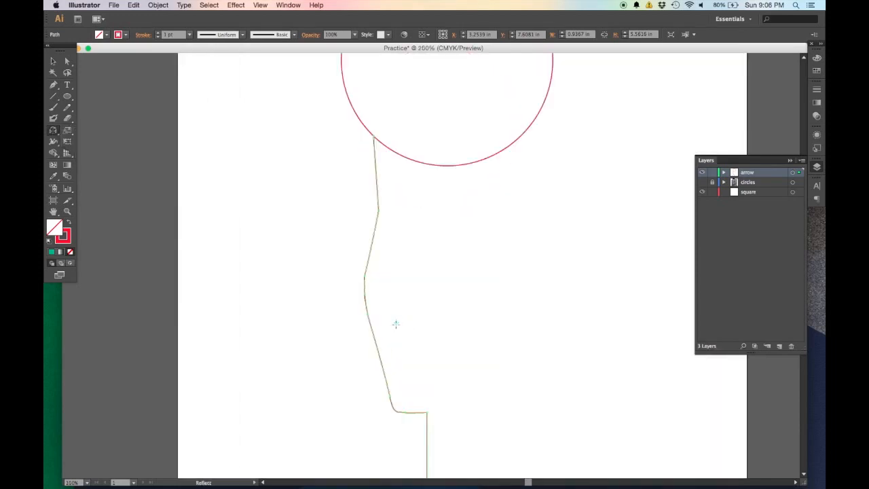
scroll(436, 218, "down", 1)
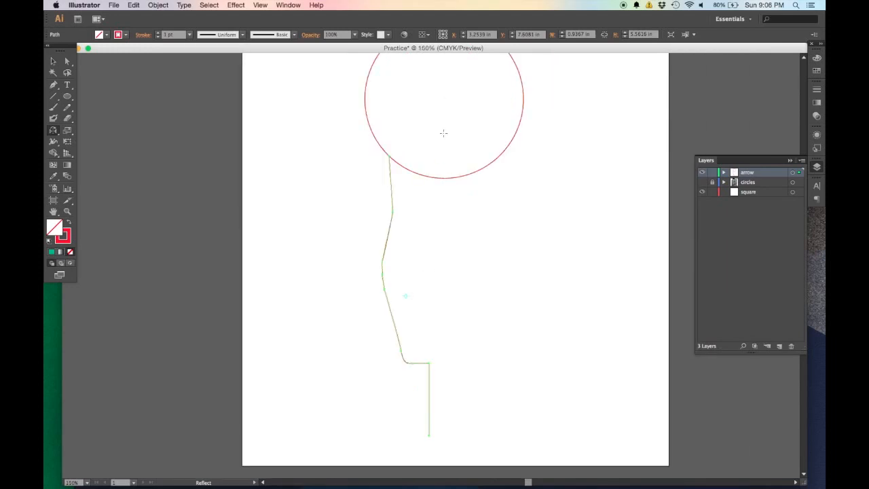
left_click(444, 178)
scroll(445, 199, "down", 1)
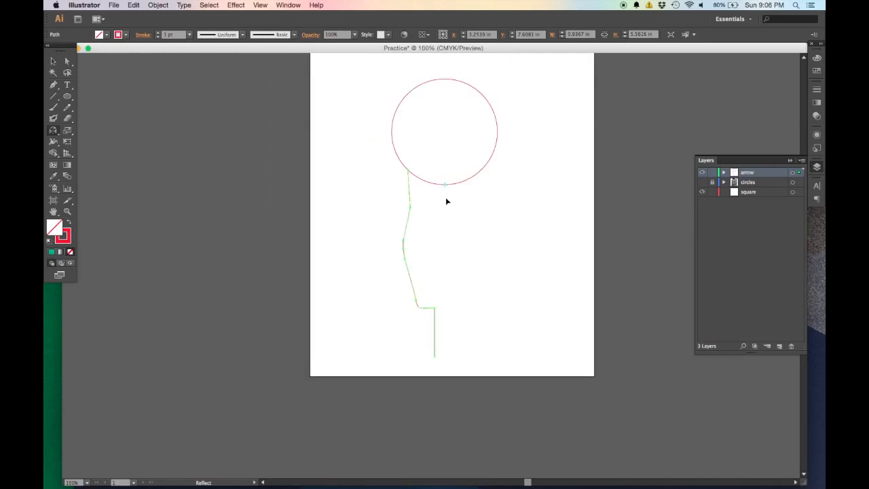
left_click_drag(446, 198, 445, 209)
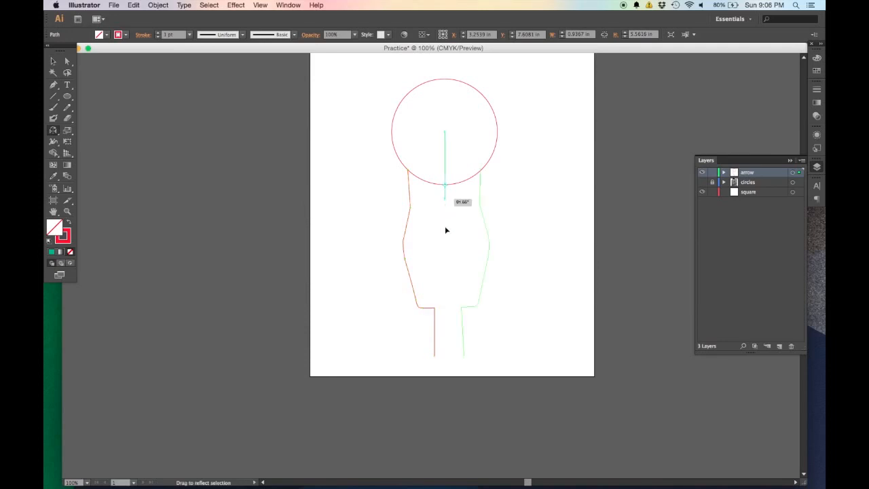
key("alt")
left_click_drag(446, 232, 447, 236)
left_click_drag(447, 240, 446, 229)
left_click_drag(446, 229, 445, 226)
key("v")
left_click(548, 215)
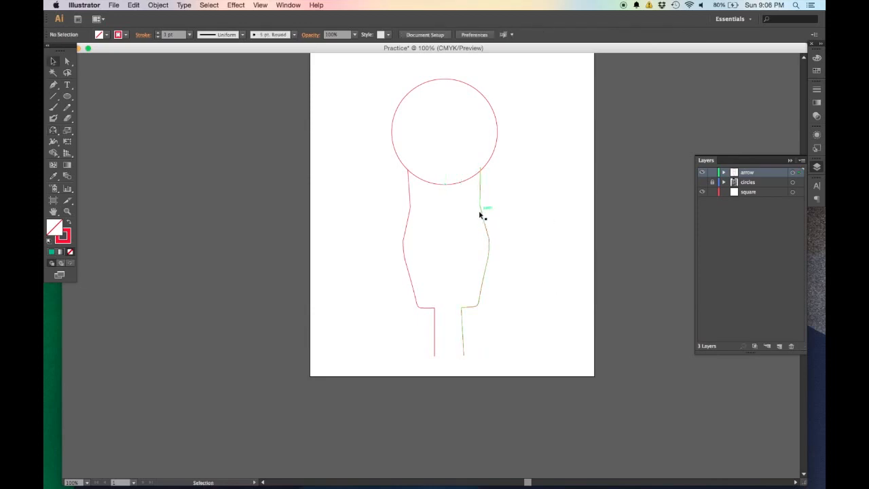
- Move the mirrored side path slightly outward and down so its upper end meets the circle's edge without overshooting it
scroll(478, 215, "up", 2)
scroll(479, 142, "up", 1)
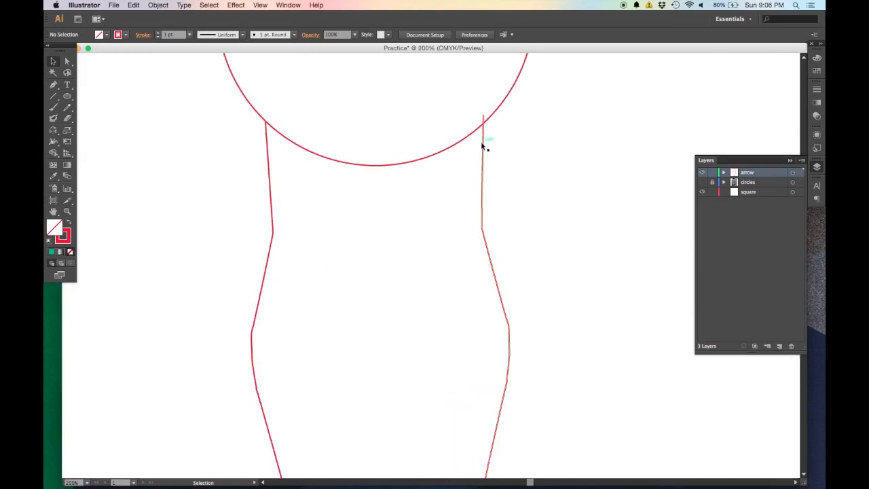
left_click_drag(483, 146, 494, 141)
left_click(592, 193)
scroll(587, 198, "down", 3)
scroll(587, 198, "down", 1)
left_click_drag(536, 232, 498, 242)
scroll(485, 264, "up", 3)
- Check the mirrored outline against the meter photo by showing and hiding the circles layer
left_click(711, 182)
left_click(702, 182)
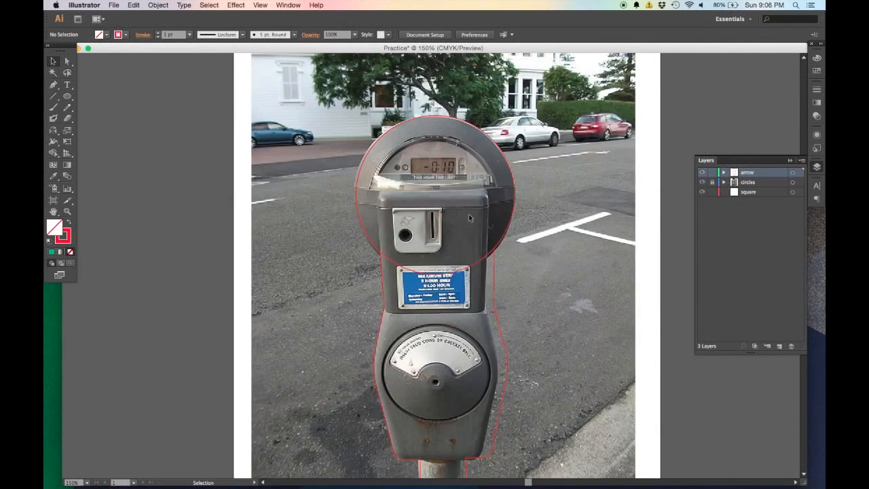
scroll(433, 234, "up", 2)
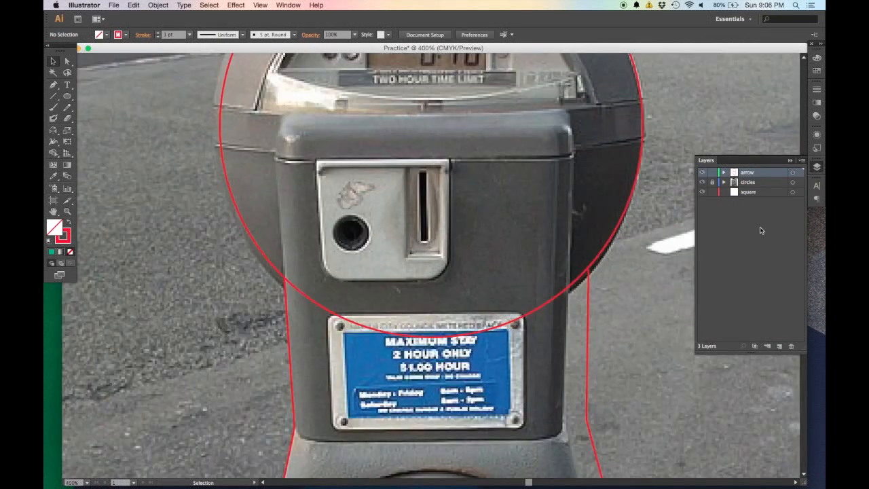
left_click(701, 181)
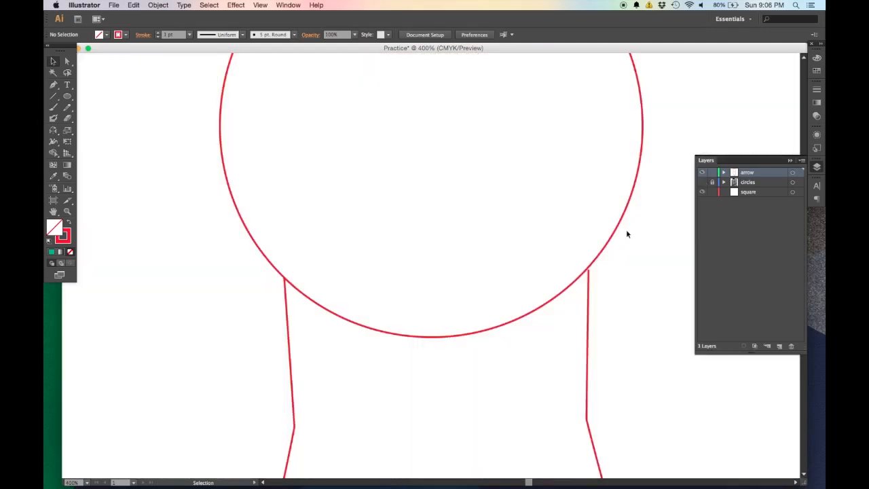
- Cut the circle with the Scissors tool at the two points where the side paths meet it
left_click(309, 301)
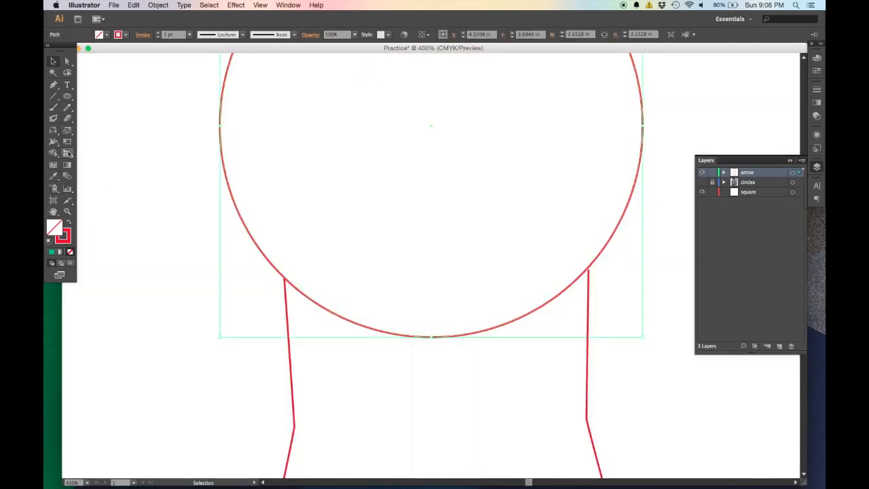
left_click_drag(67, 118, 111, 129)
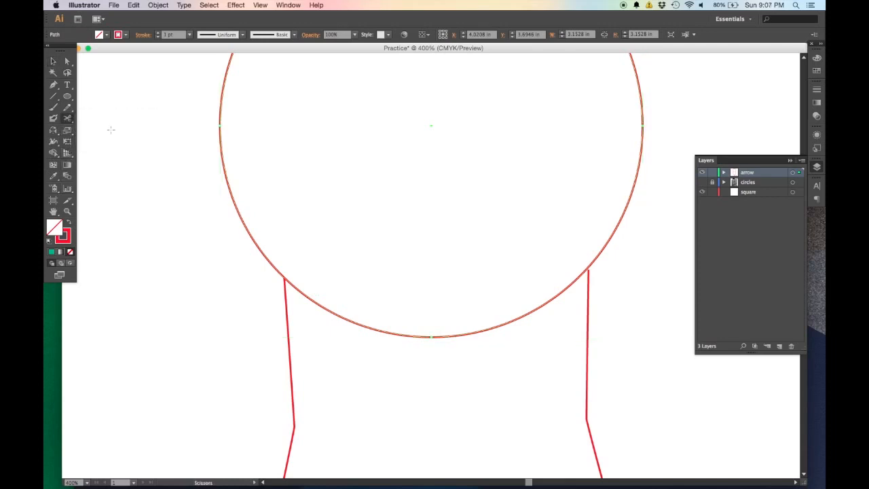
left_click(287, 281)
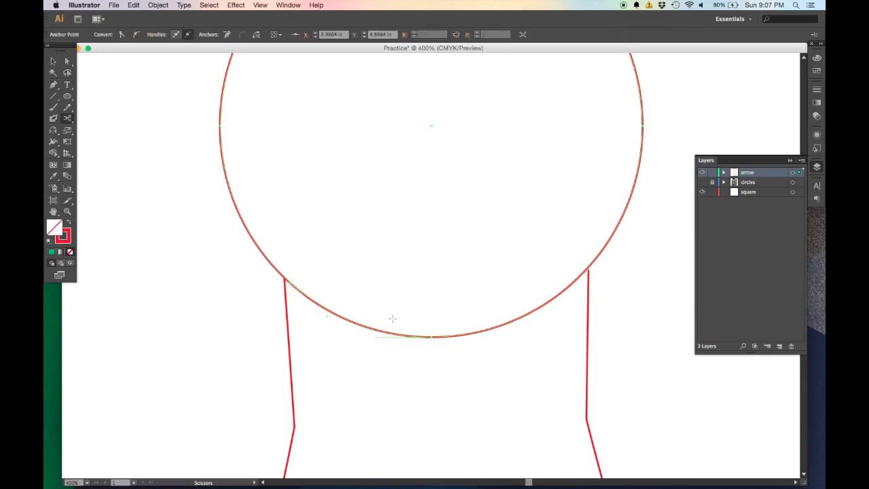
left_click(587, 269)
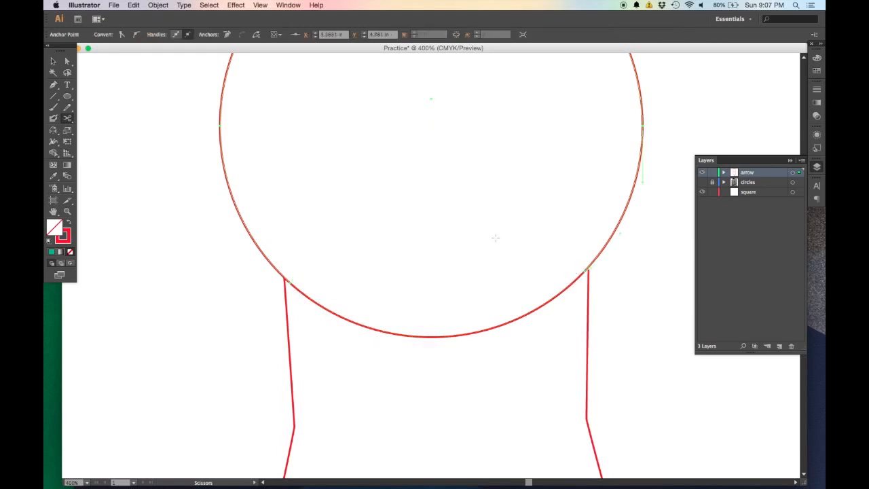
- Delete the circle's lower arc between the two side paths so the head opens into the meter's body
key("v")
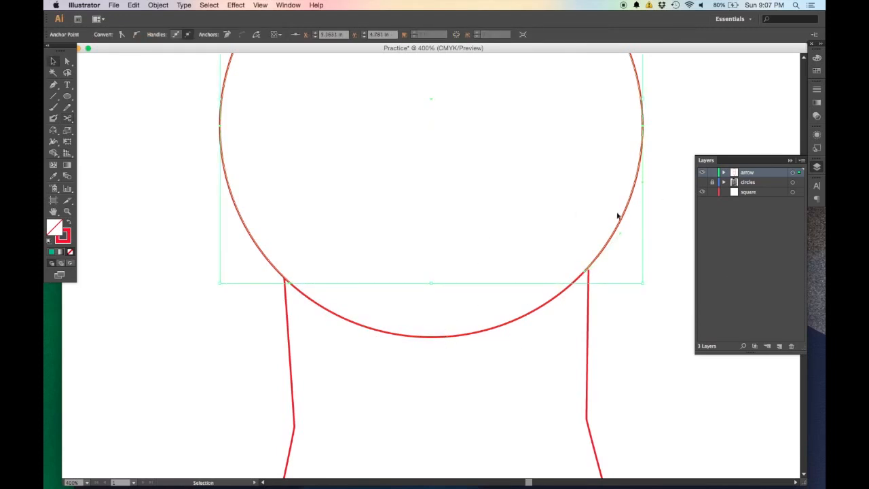
key("super+minus")
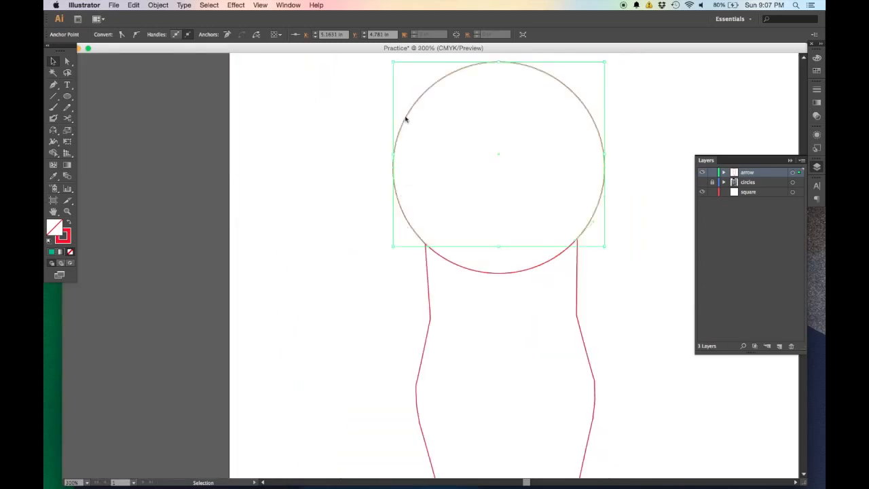
left_click(558, 257)
key("Delete")
key("super+minus")
key("super+minus")
key("super+minus")
key("super+minus")
key("super+plus")
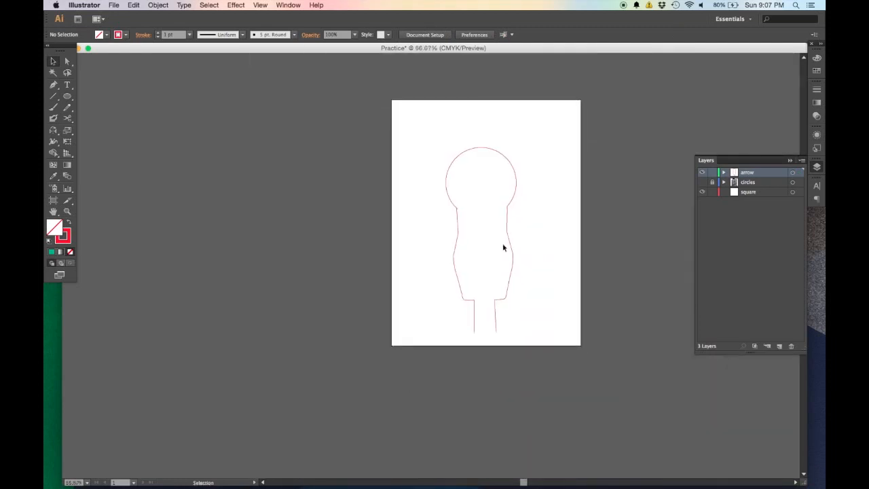
- Compare the finished outline with the parking meter photo by toggling the circles layer's visibility and examining the coin slot, label and dial up close
left_click(701, 182)
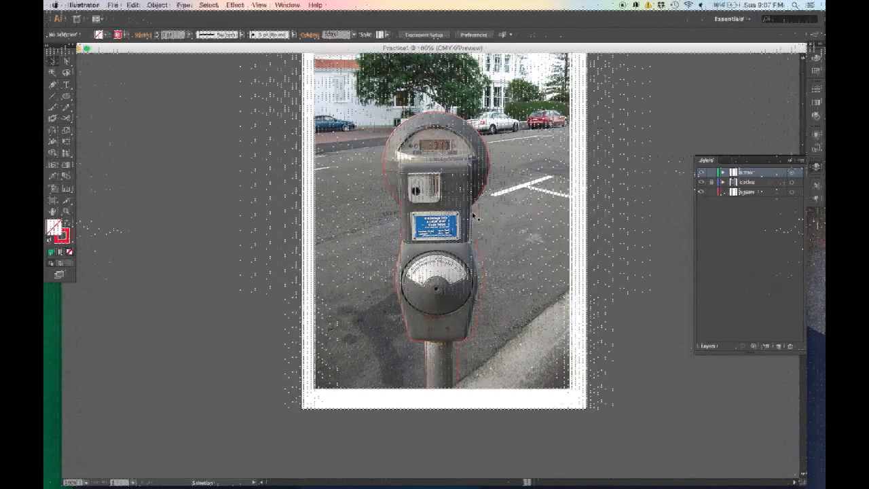
left_click(702, 183)
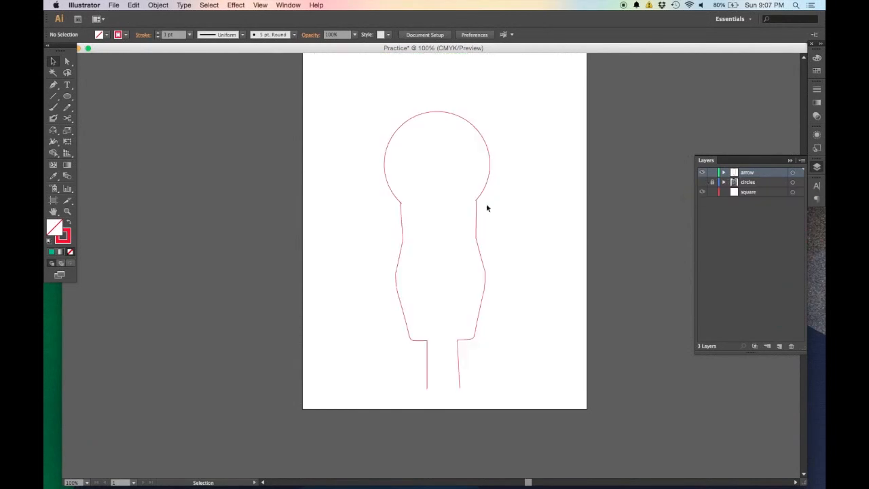
left_click(702, 182)
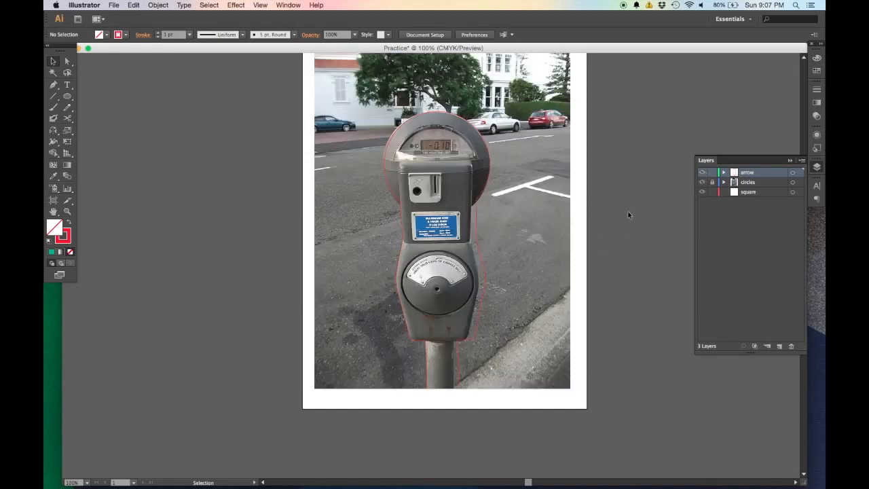
left_click(702, 182)
scroll(526, 190, "up", 1)
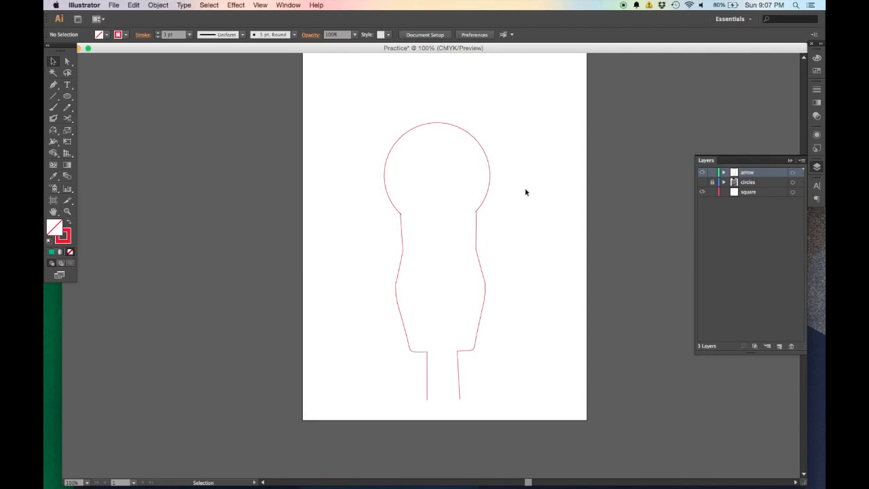
left_click(702, 182)
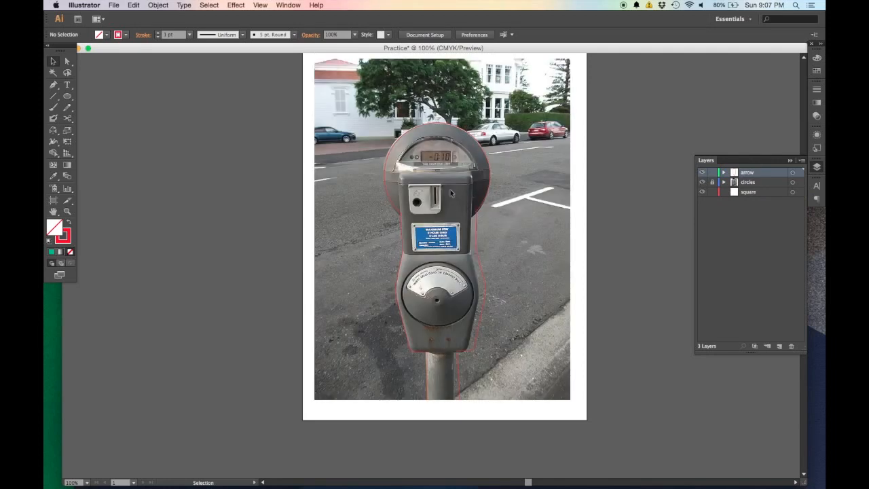
scroll(439, 192, "up", 1)
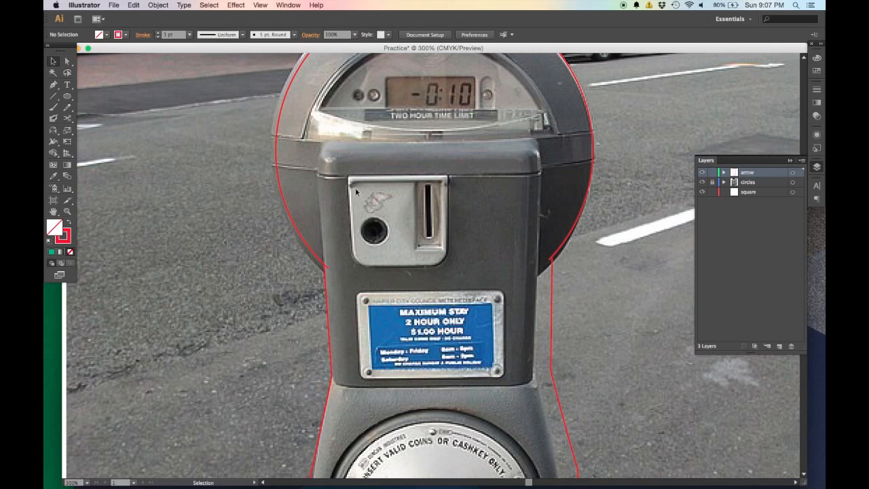
scroll(446, 120, "down", 3)
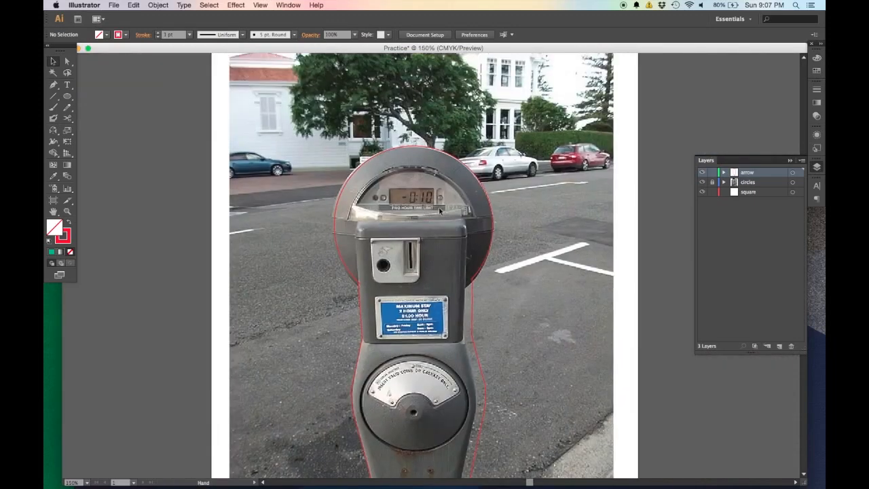
scroll(504, 215, "down", 1)
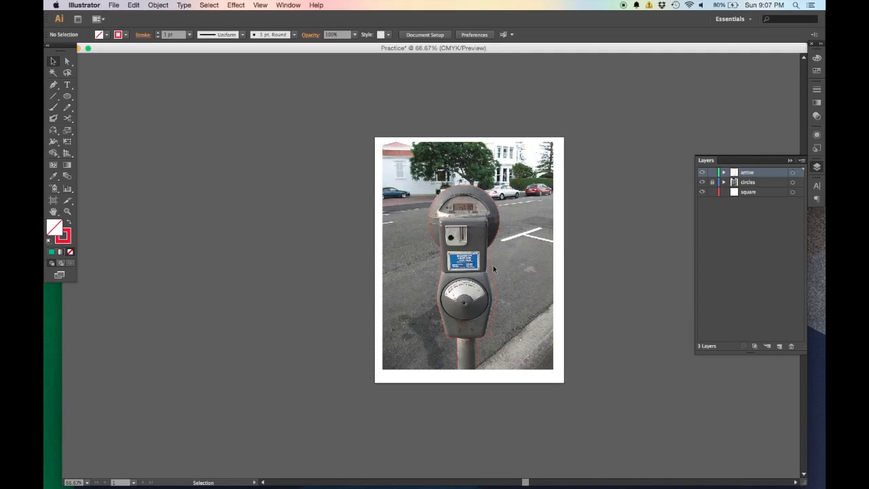
scroll(479, 241, "up", 3)
key("space")
left_click_drag(473, 262, 445, 230)
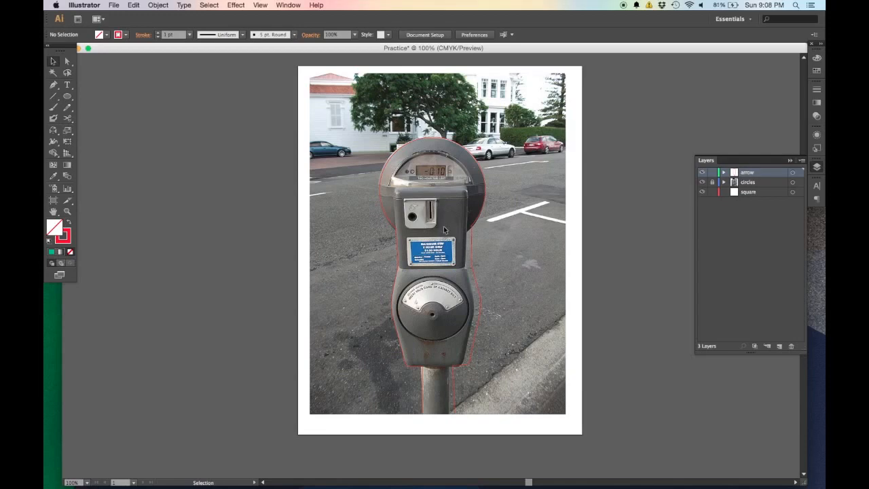
scroll(320, 127, "down", 1)
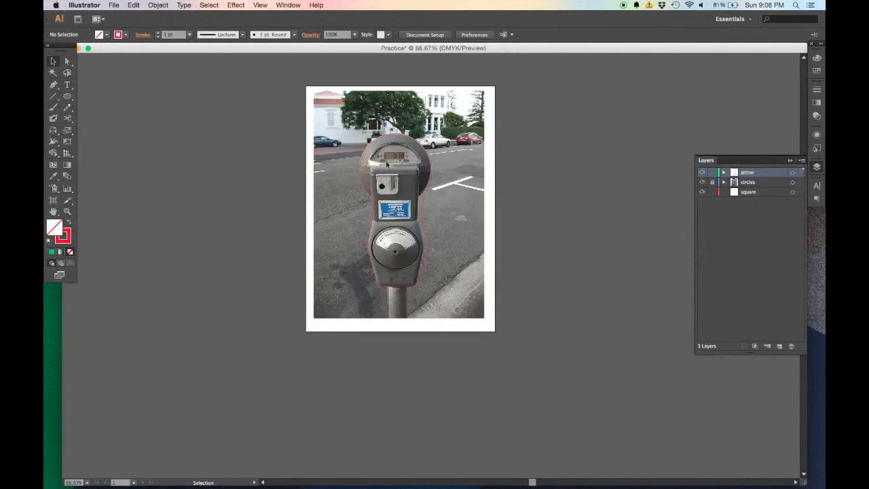
- Delete the meter tracing and photo from the artboard and place food-truck-clip-art.png as a linked image on the circles layer
mouse_move(285, 80)
left_mouse_down()
mouse_move(456, 289)
mouse_move(543, 360)
left_mouse_up()
key("Delete")
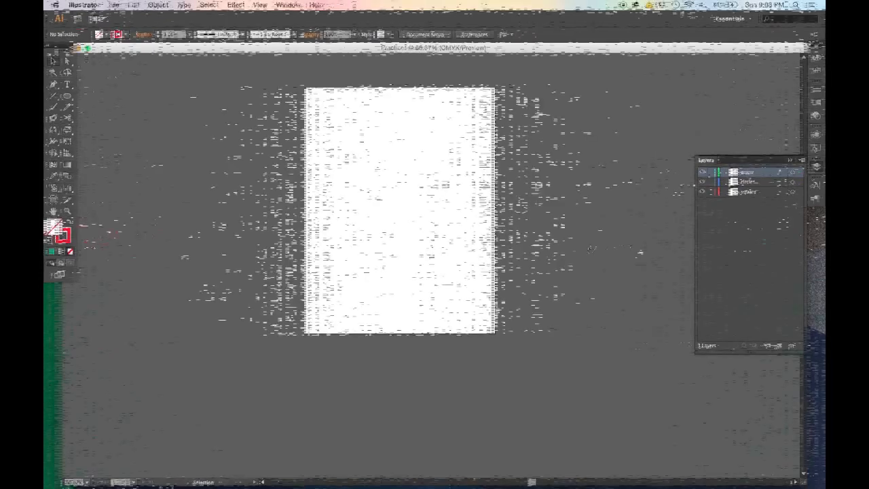
left_click(115, 5)
left_click(150, 144)
left_click(485, 103)
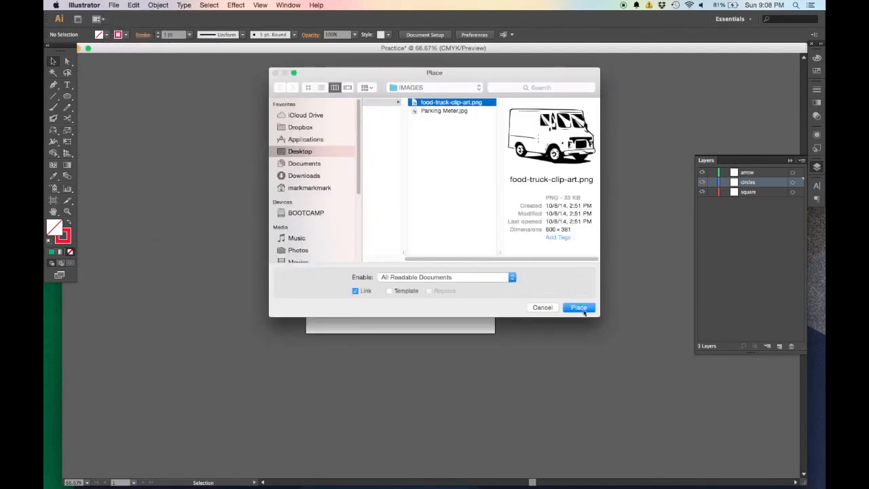
left_click(580, 308)
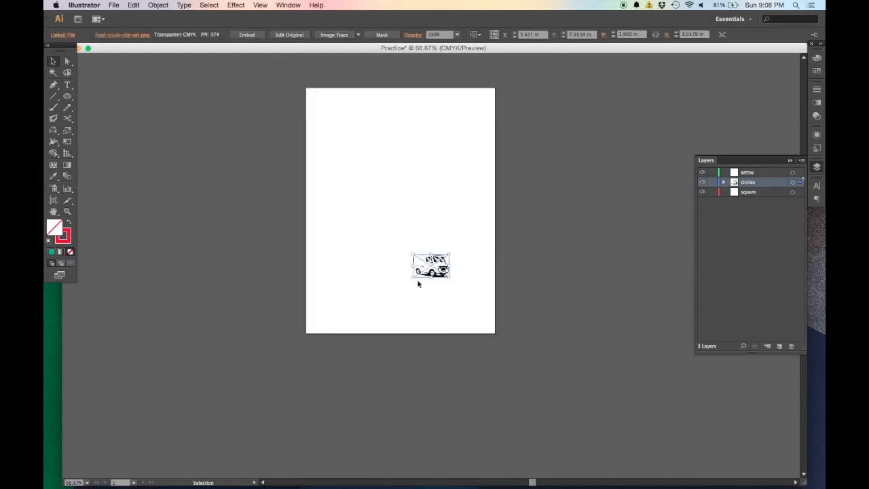
- Move the placed food truck image to the upper middle of the page, deselect it and view it up close
left_click_drag(431, 263, 392, 182)
left_click(400, 208)
key("super+equal")
key("super+equal")
key("super+equal")
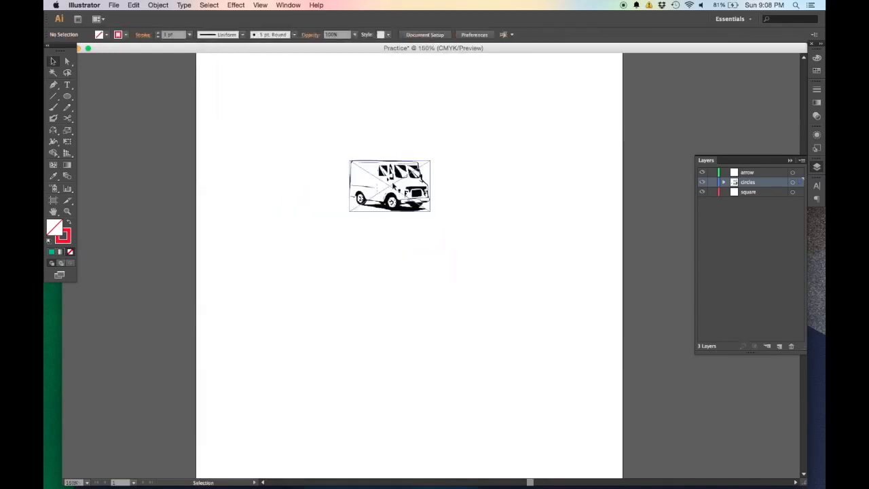
key("super+equal")
key("super+equal")
key("super+minus")
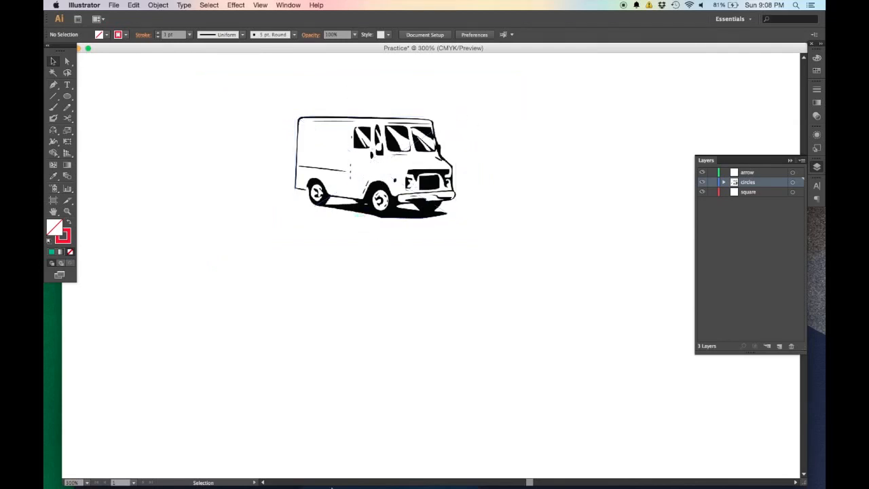
- Check the pixel dimensions of food-truck-clip-art.png in Finder's IMAGES folder, close that window and return to the Illustrator document
left_click(128, 467)
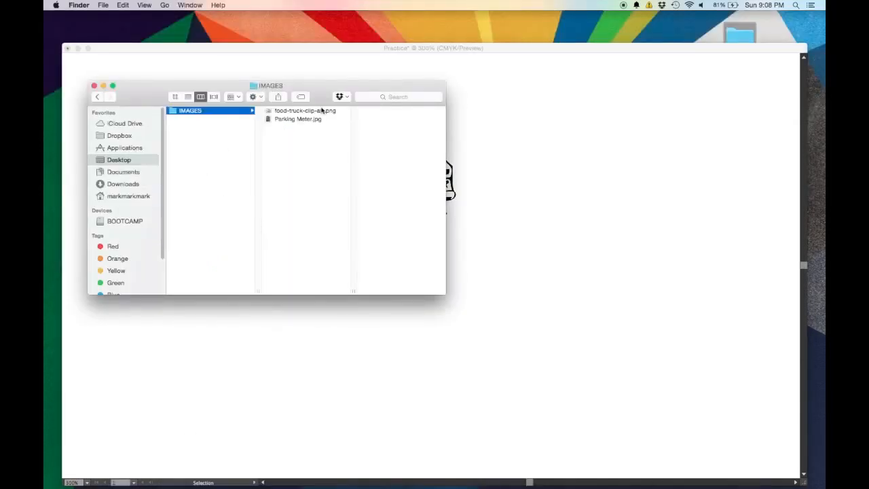
left_click(323, 111)
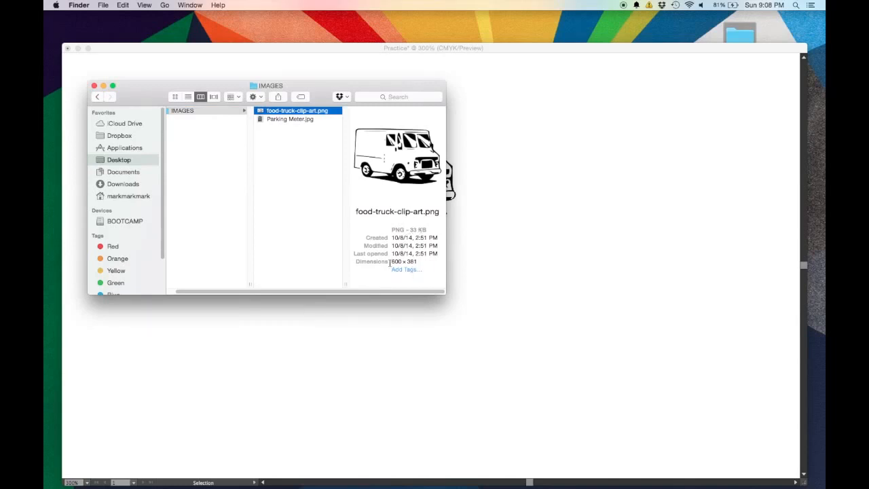
left_click_drag(390, 261, 417, 261)
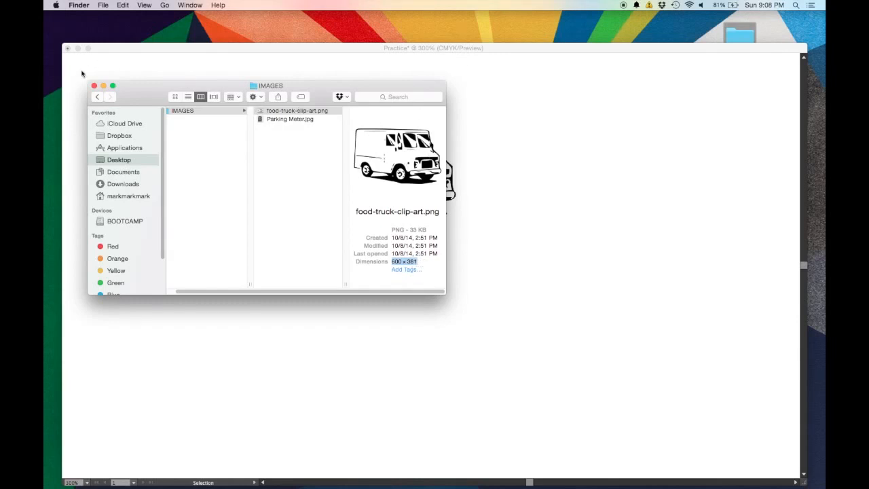
left_click(95, 85)
left_click(211, 52)
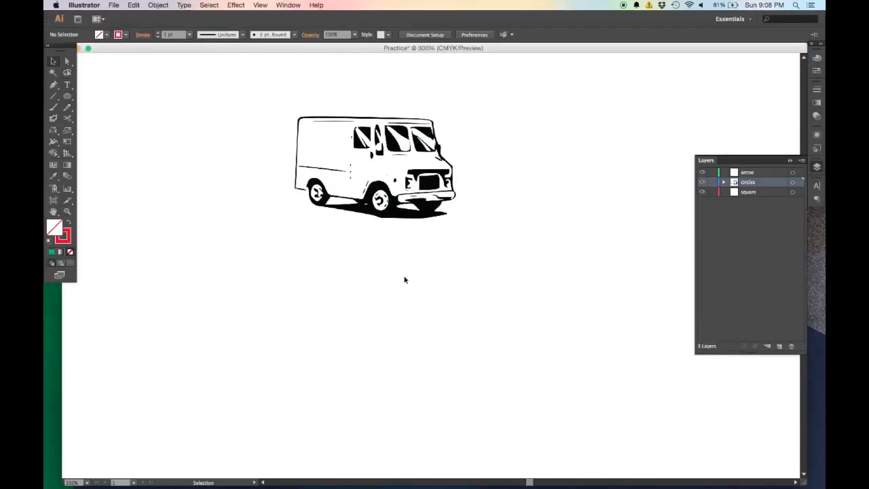
- Examine the edges of the windows in the placed food truck image at high magnification
scroll(402, 213, "down", 2)
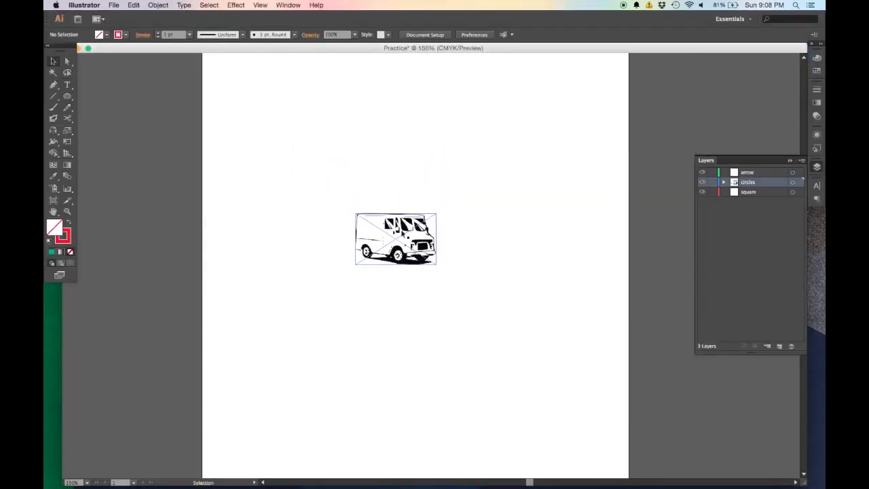
scroll(407, 203, "up", 4)
scroll(414, 215, "up", 6)
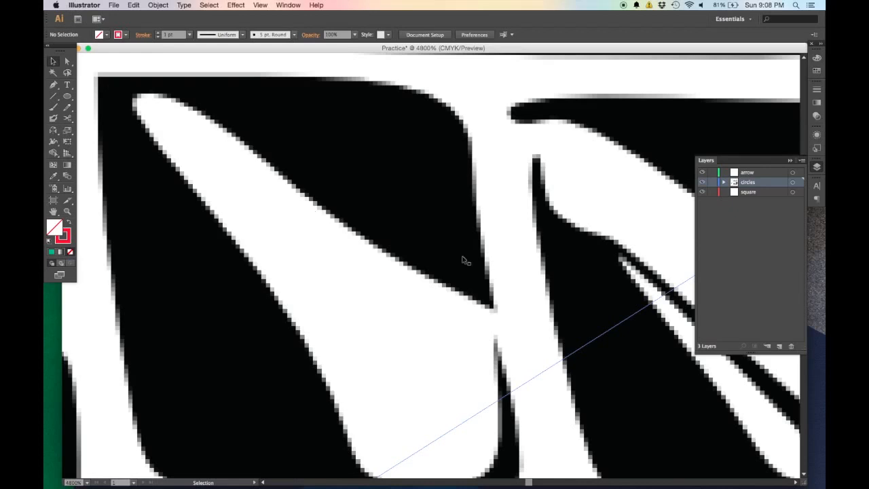
left_click_drag(532, 141, 353, 66)
key("super+minus")
key("super+minus")
key("super+minus")
key("super+minus")
key("super+minus")
key("super+minus")
key("super+minus")
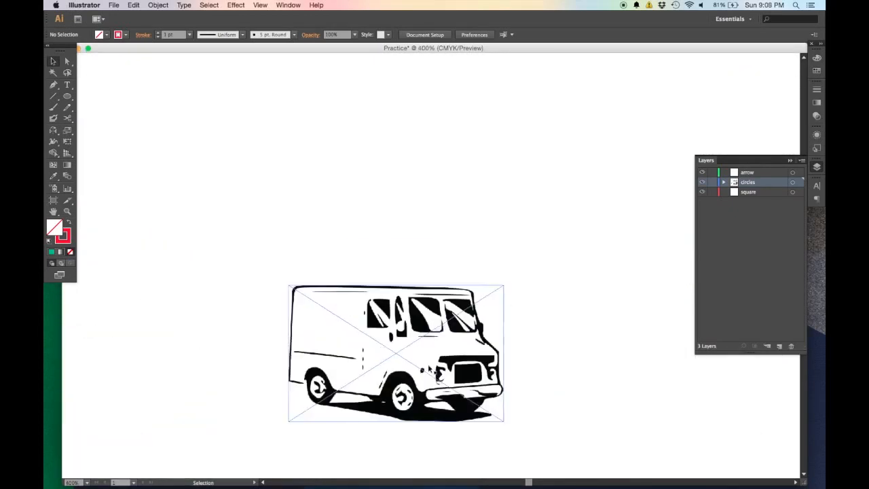
key("super+minus")
key("super+minus")
key("super+minus")
key("super+minus")
key("super+minus")
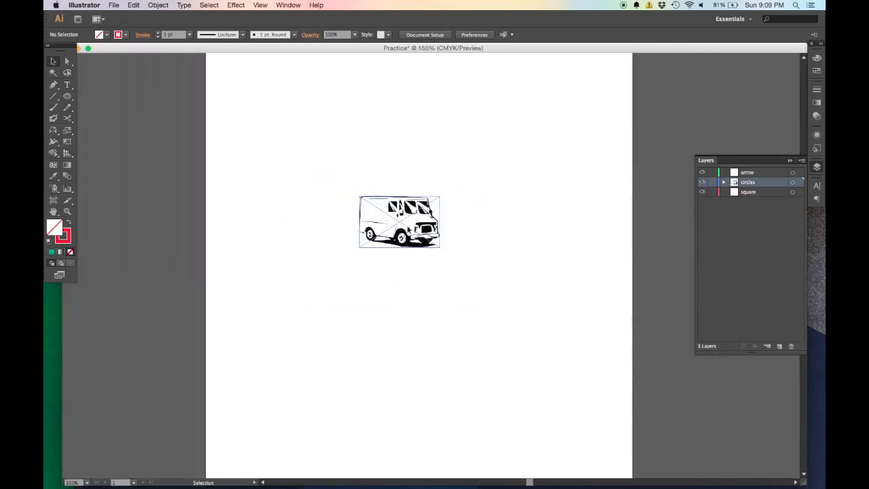
- Select the placed food truck image and convert it with Image Trace using the Default preset
left_click_drag(456, 231, 392, 227)
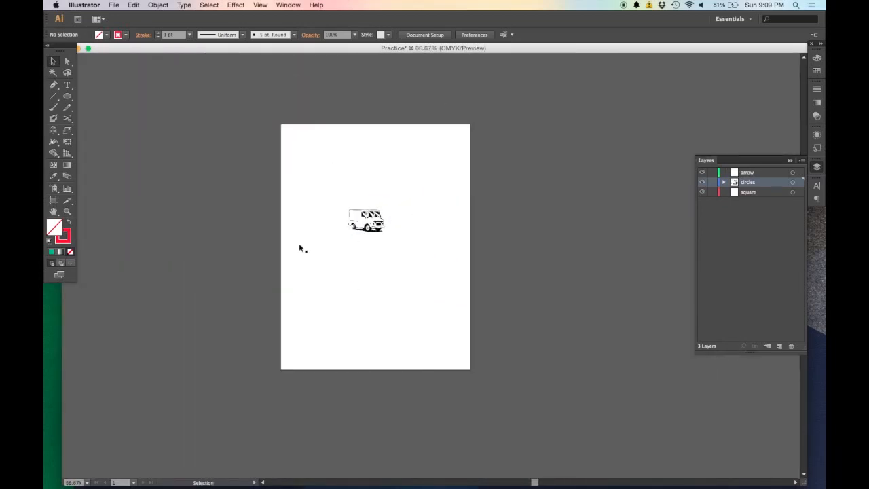
key("super+plus")
key("super+plus")
key("super+plus")
key("super+plus")
key("super+plus")
left_click_drag(318, 294, 324, 275)
key("super+minus")
key("super+minus")
key("super+minus")
key("super+minus")
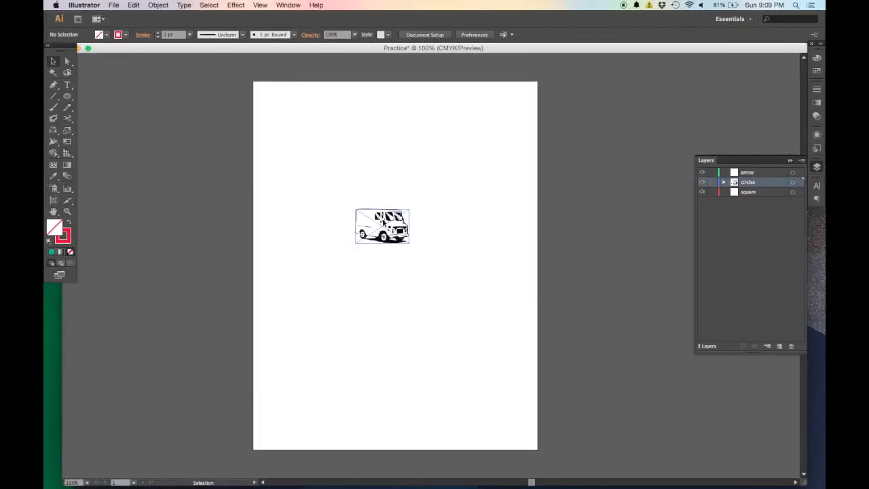
left_click(383, 221)
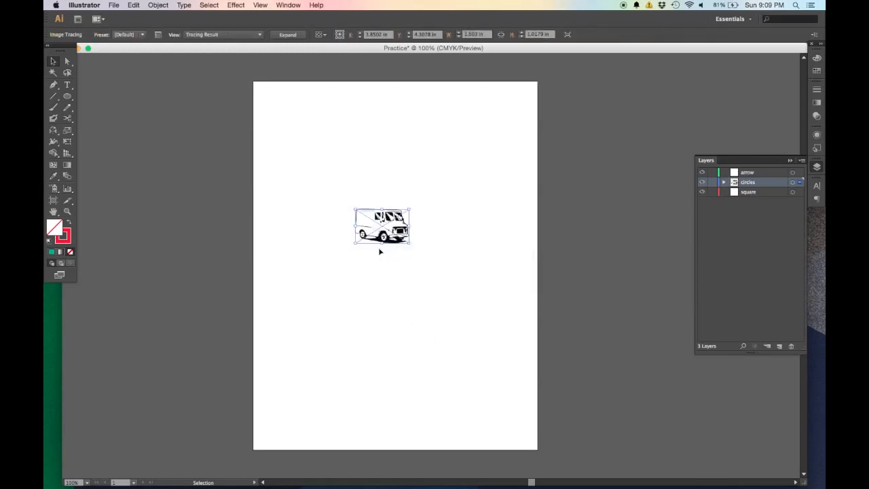
- Examine the traced truck's window shapes and curved edges up close, comparing them with the whole vehicle
scroll(386, 226, "up", 5)
scroll(407, 195, "up", 3)
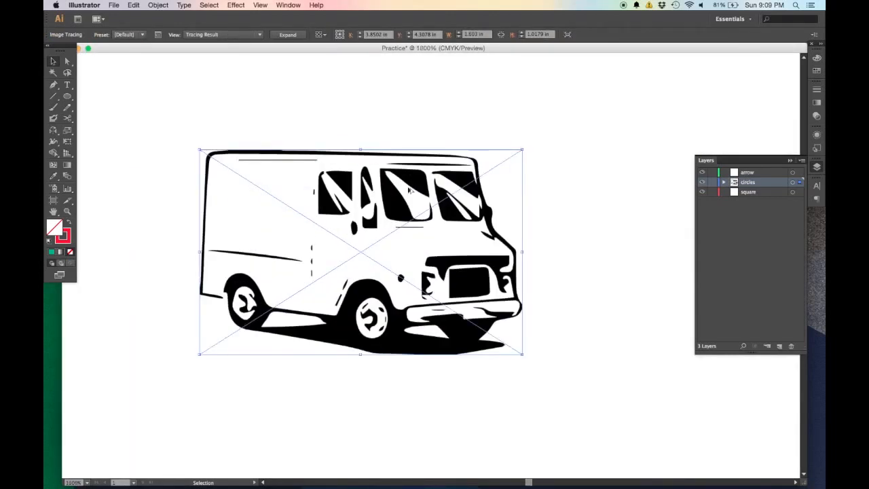
scroll(406, 187, "up", 4)
mouse_move(369, 178)
left_mouse_down()
mouse_move(495, 291)
mouse_move(392, 215)
left_mouse_up()
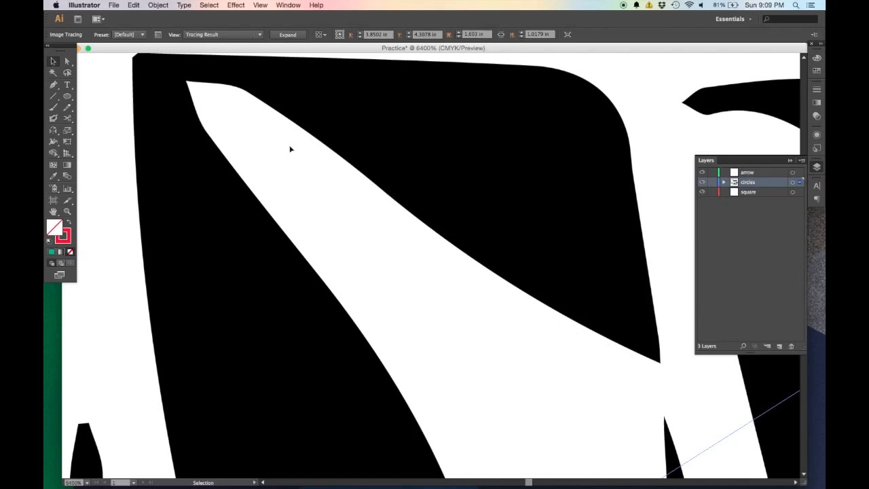
left_click_drag(414, 374, 326, 262)
key("super+minus")
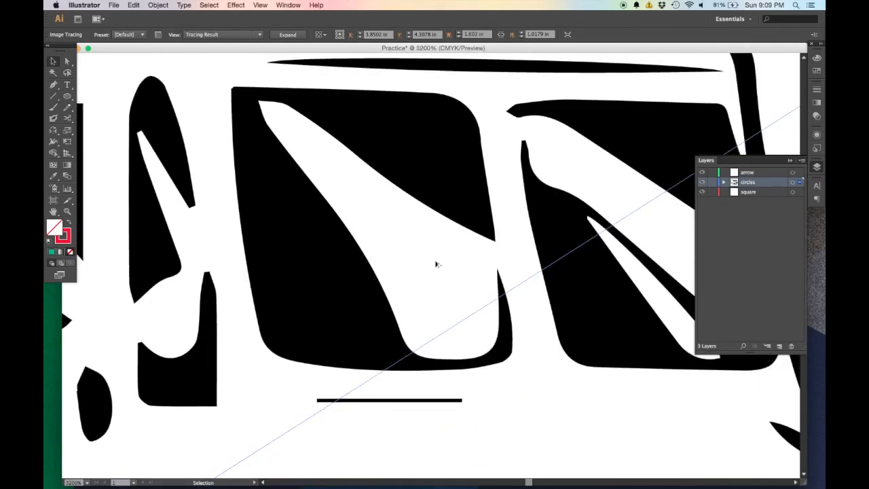
key("super+minus")
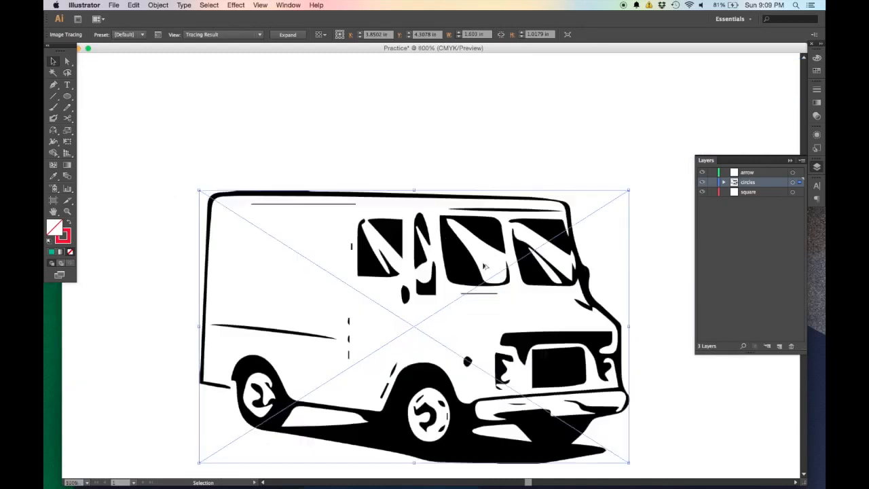
key("super+minus")
left_click_drag(469, 295, 427, 237)
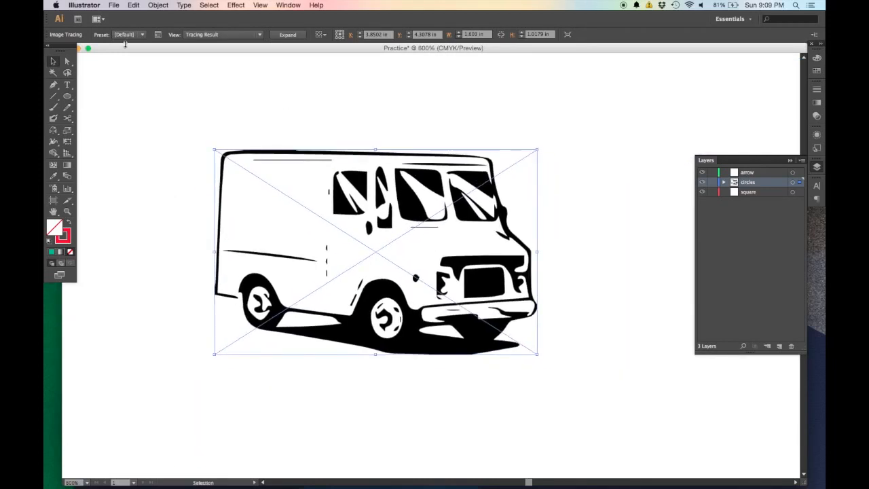
- Review the available tracing presets, keep Default, and expand the truck tracing into editable vector paths
left_click(142, 35)
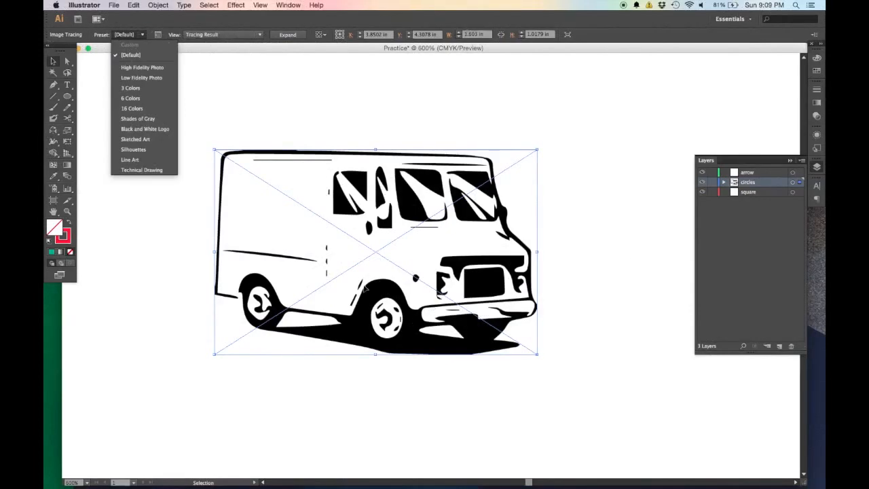
left_click(143, 37)
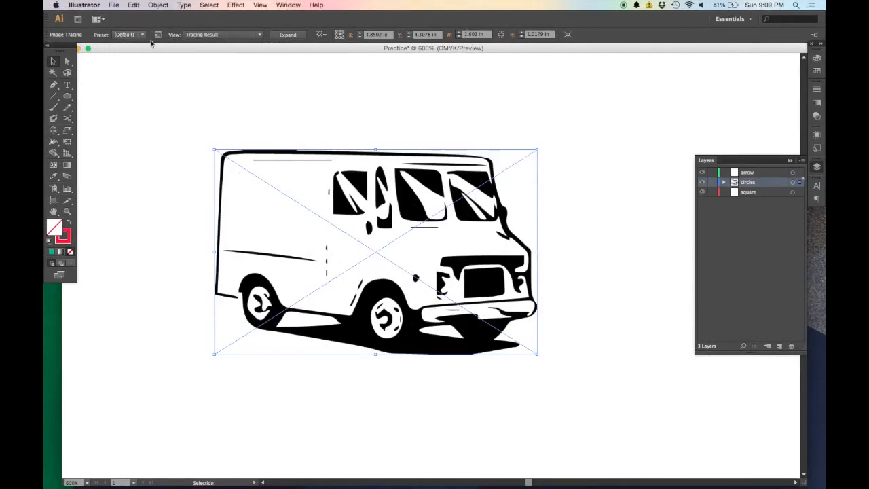
left_click(288, 35)
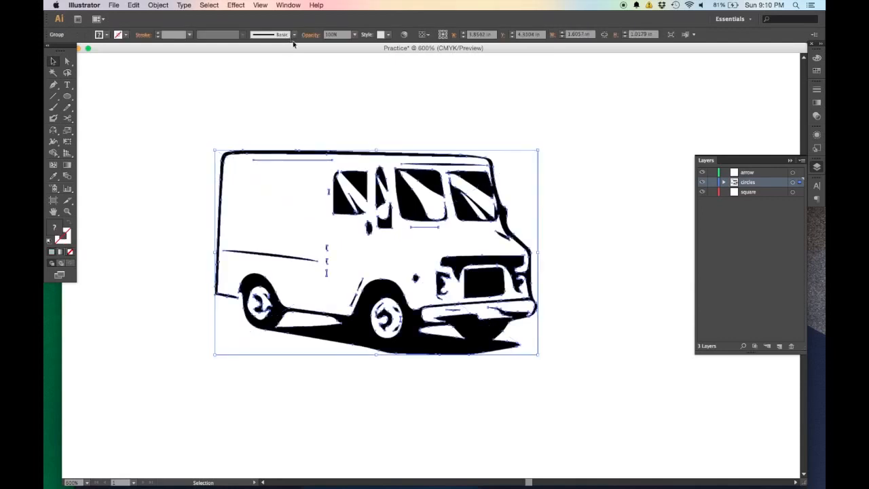
- Use Direct Selection to delete the white background around the truck and the white shapes in its shadow and beneath the body
key("a")
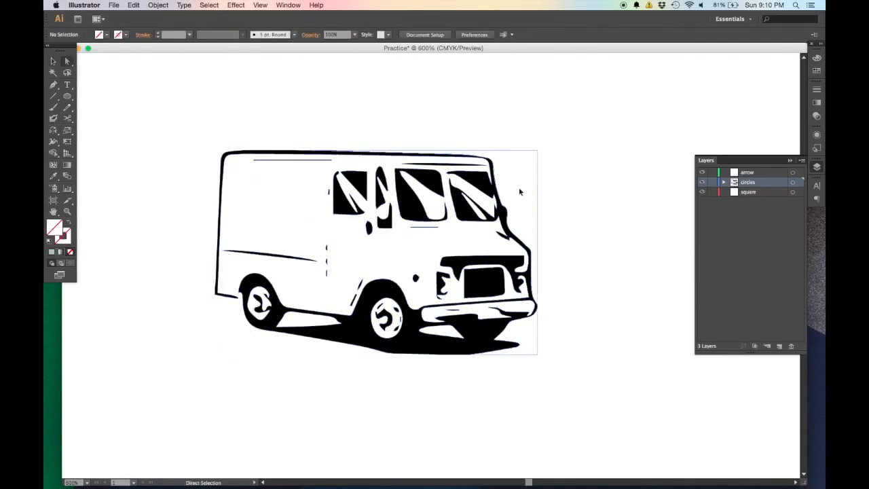
left_click(517, 189)
key("Delete")
key("super+z")
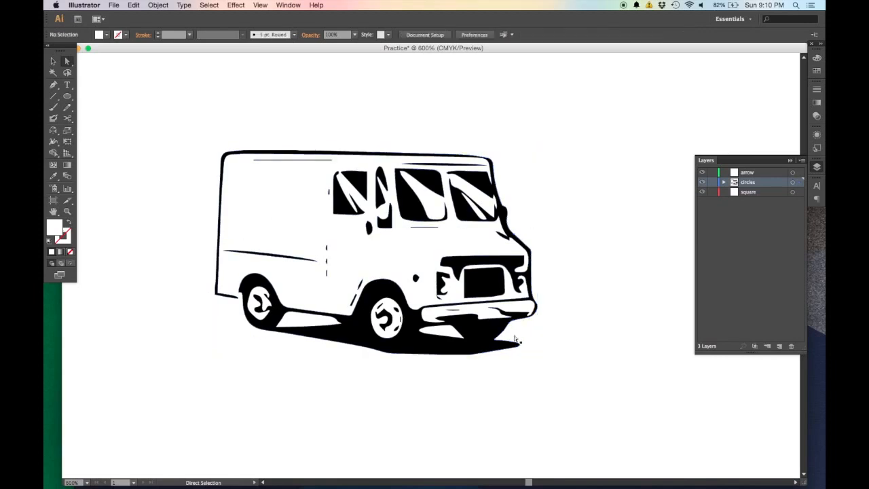
left_click(441, 338)
left_click(442, 334)
key("Delete")
key("Delete")
left_click(296, 319)
key("Delete")
left_click(226, 314)
key("Delete")
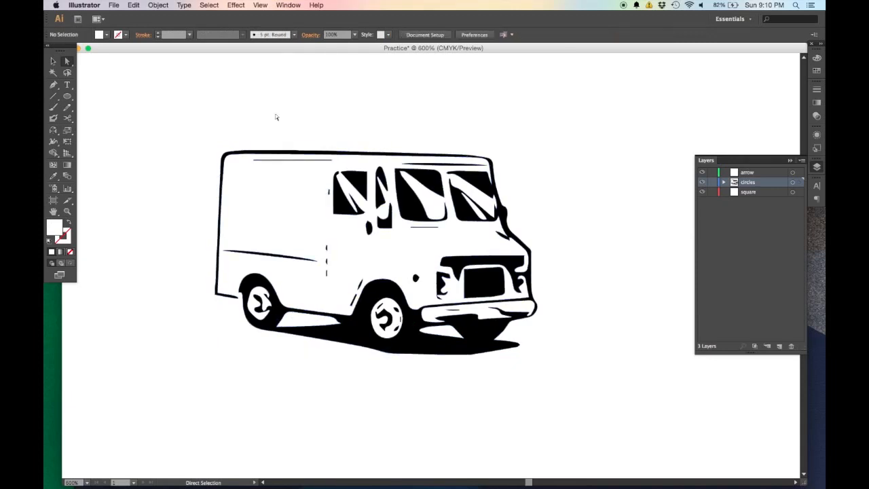
- Select the upper black piece of the truck's side window, examine its path up close, and deselect it
scroll(357, 178, "up", 5)
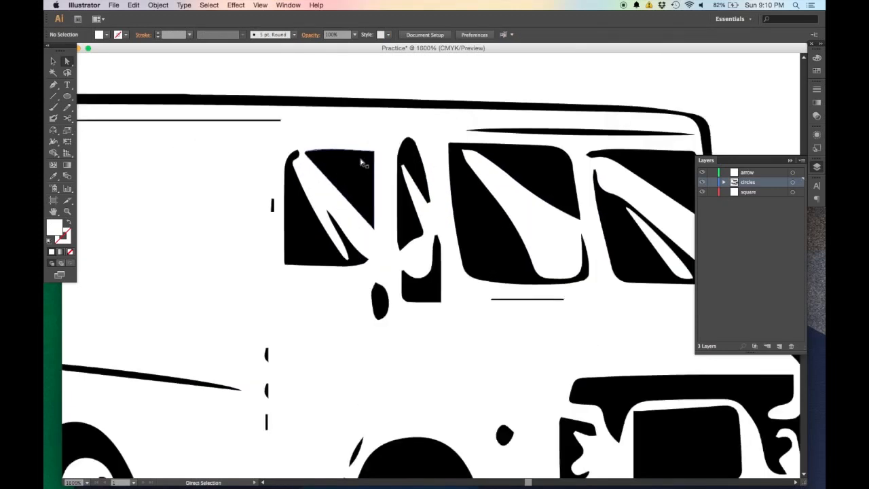
left_click(351, 165)
scroll(344, 170, "up", 2)
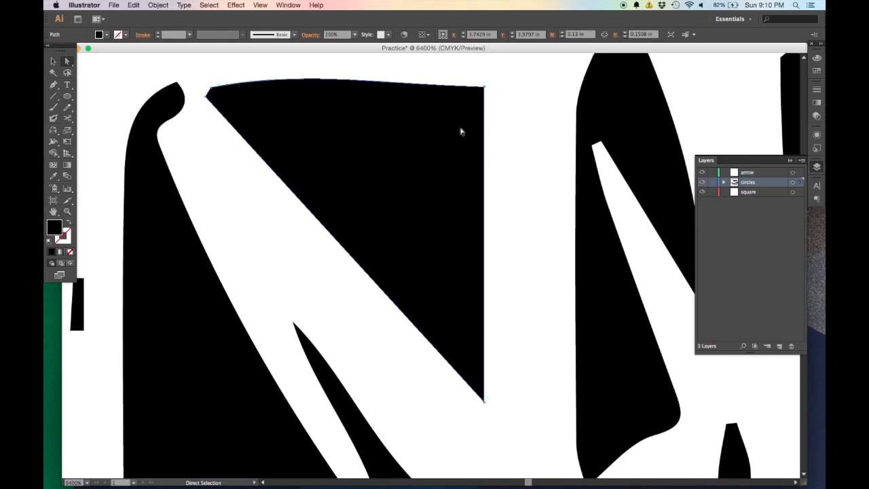
key("v")
left_click(515, 190)
scroll(515, 190, "down", 8)
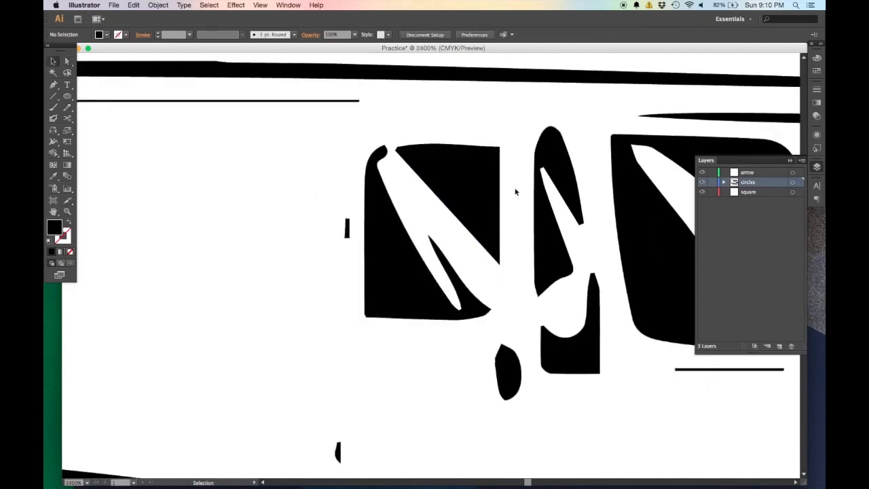
scroll(515, 189, "down", 2)
- Scale the whole truck up to about 13.2 by 8.4 in, deselect it and inspect its edges up close
left_click_drag(376, 145, 595, 452)
scroll(473, 310, "down", 3)
key("s")
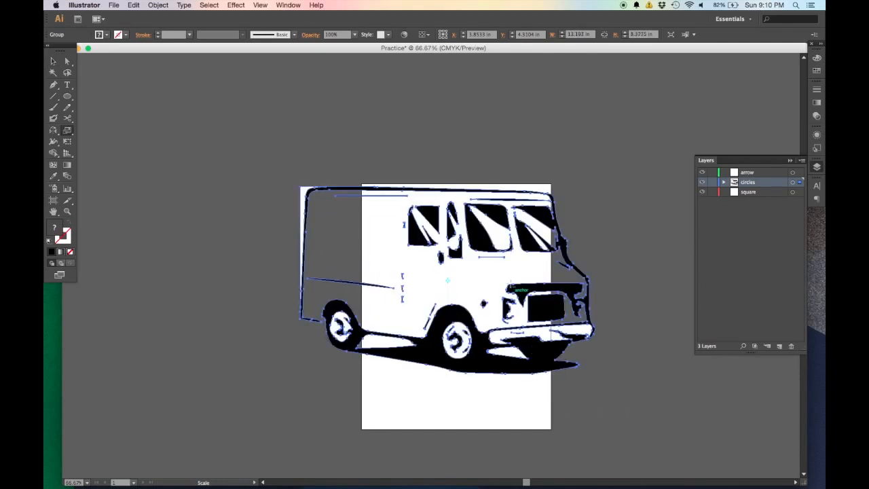
key("v")
left_click(644, 222)
scroll(497, 220, "up", 8)
scroll(412, 222, "down", 2)
scroll(514, 217, "down", 6)
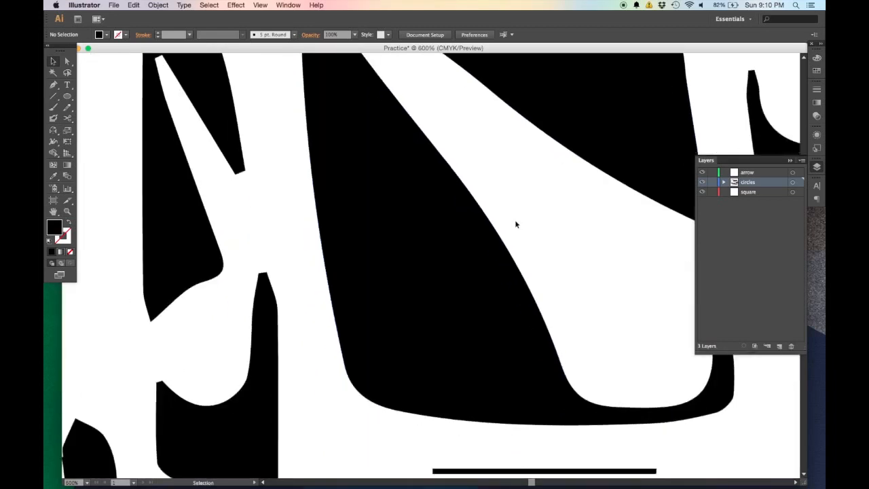
scroll(515, 224, "down", 2)
- Delete the leftover white shapes at the truck's rear edge and inside its rear wheel
key("a")
left_click(275, 201)
key("Delete")
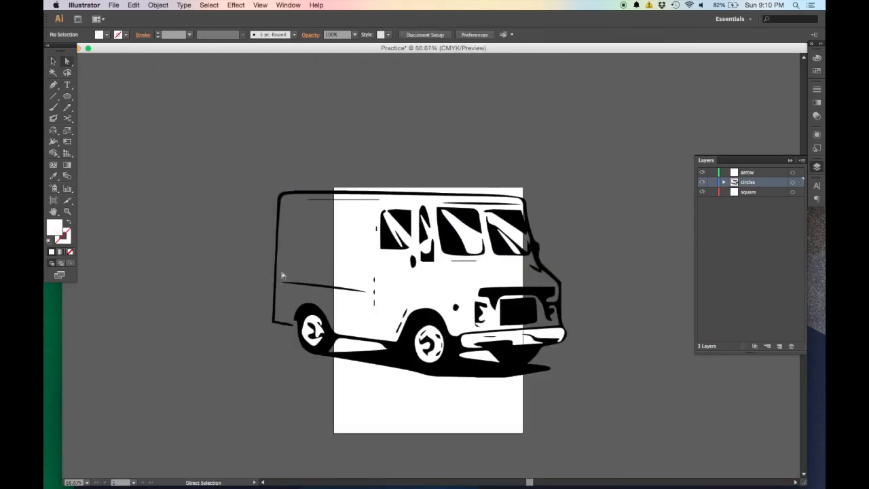
left_click_drag(213, 151, 605, 407)
left_click(351, 387)
scroll(319, 339, "up", 4)
left_click(293, 349)
key("Delete")
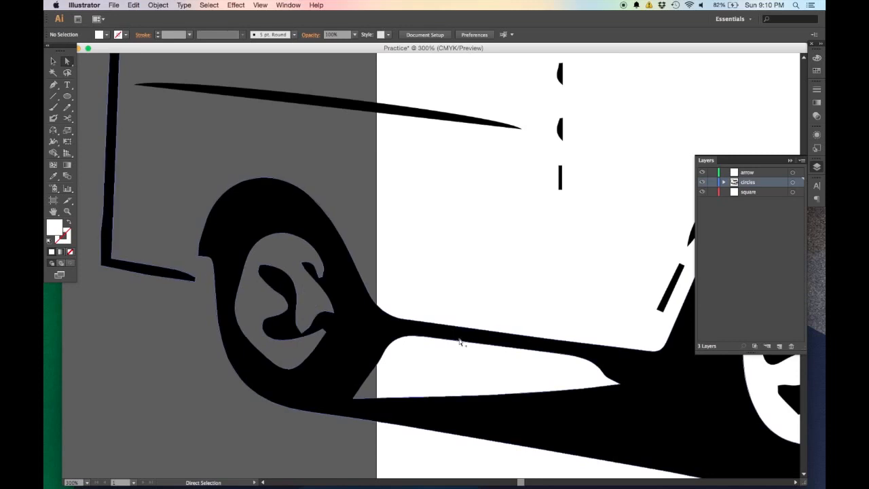
scroll(462, 339, "down", 2)
left_click_drag(509, 366, 351, 324)
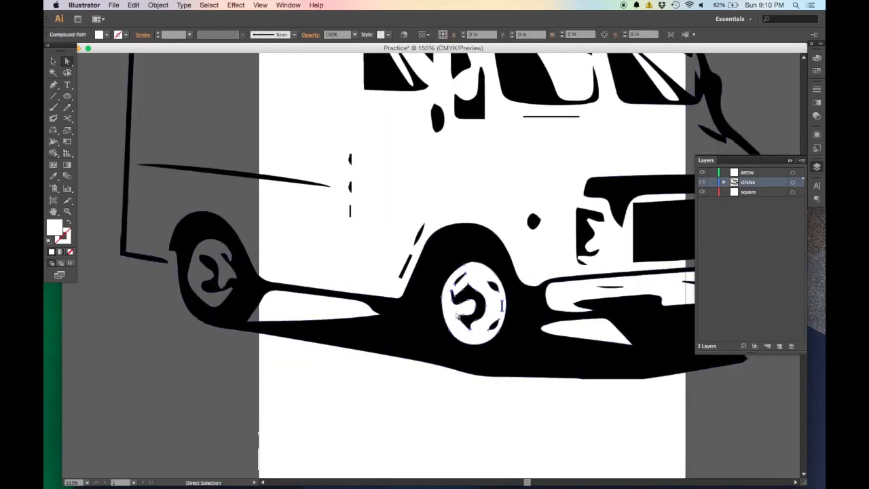
- Scale the whole truck down to about 6.56 by 4.16 in and move it to the middle of the page
scroll(556, 249, "down", 2)
key("v")
left_click_drag(319, 117, 697, 356)
key("s")
left_click_drag(621, 329, 560, 270)
key("v")
left_click(560, 267)
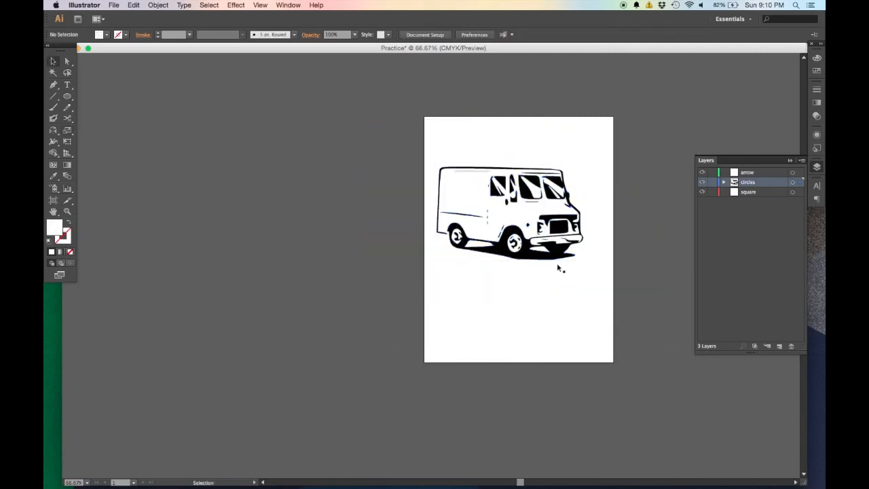
left_click_drag(568, 232, 570, 281)
scroll(558, 234, "up", 2)
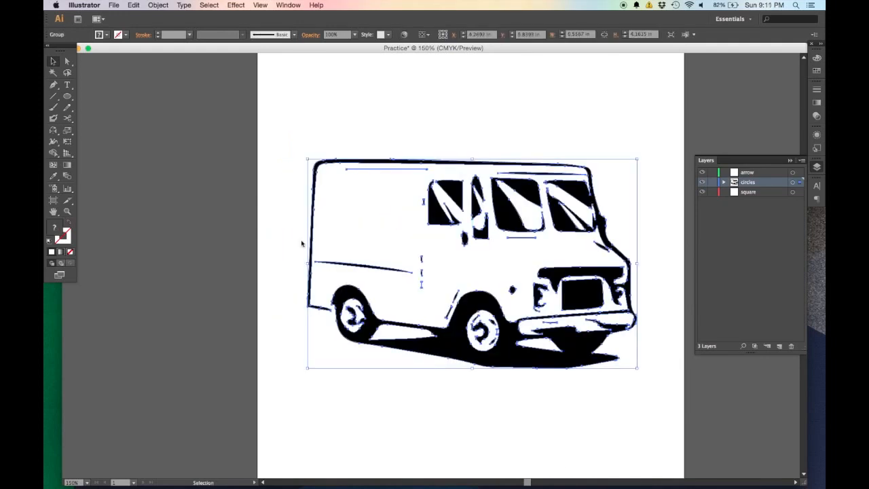
- Save the document as Practice.ai in the IMAGES folder in Adobe Illustrator format with the Illustrator CS6 version options
left_click(114, 4)
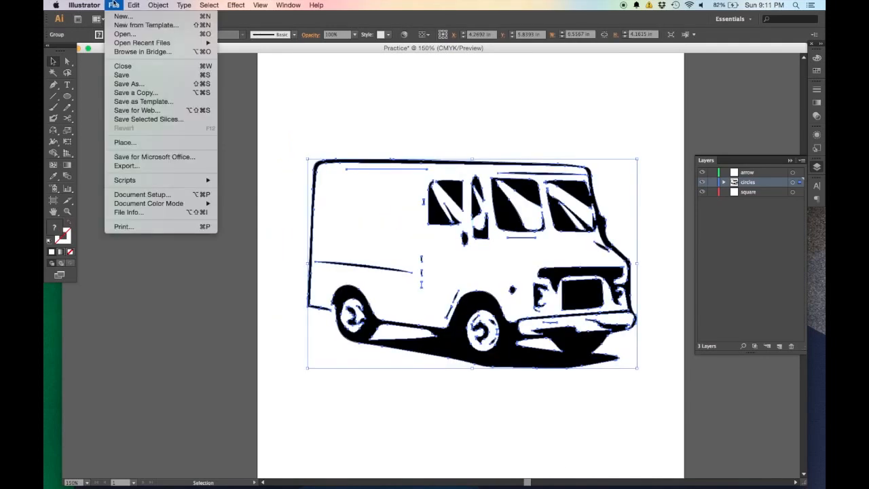
left_click(144, 76)
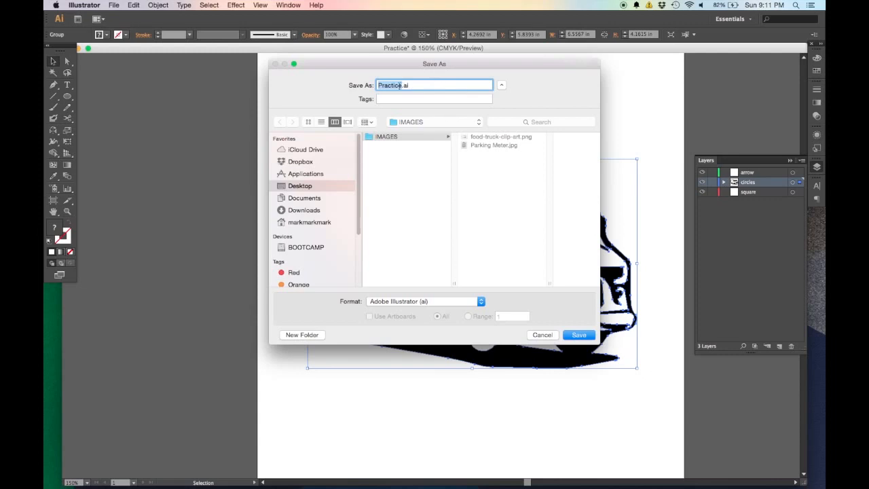
left_click(586, 338)
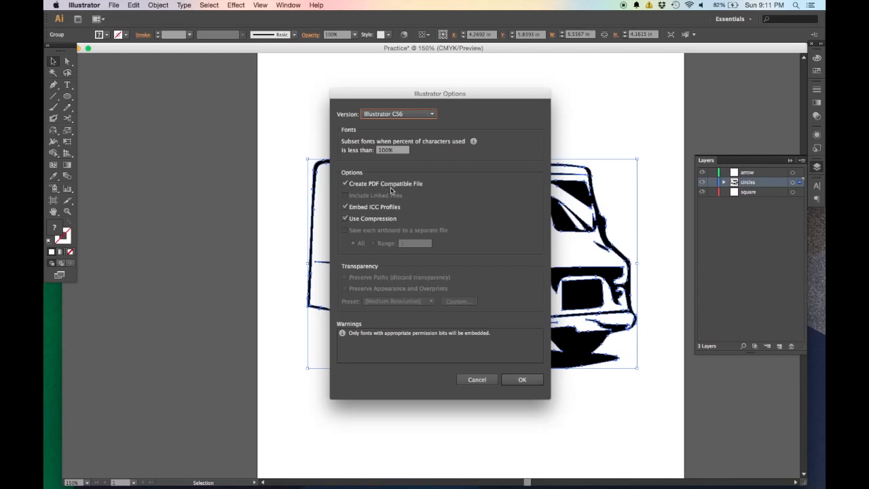
left_click(505, 378)
left_click(510, 381)
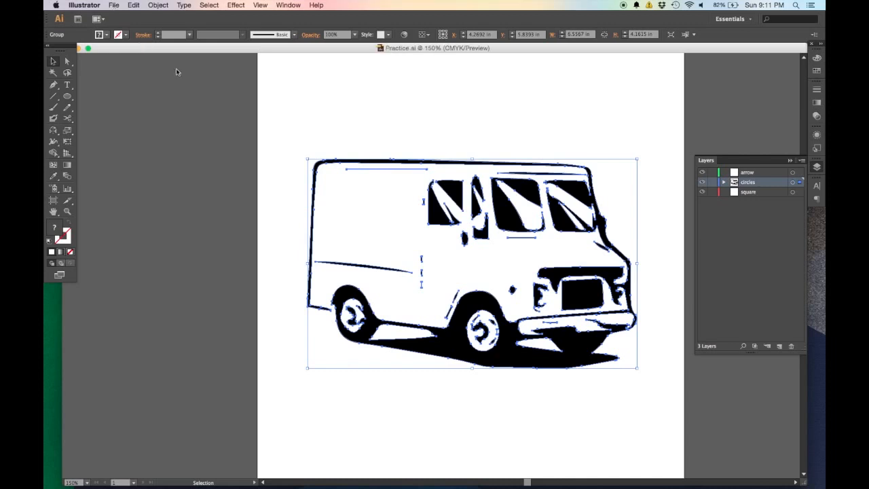
- Review the file formats offered for saving a copy of the document, and cancel without saving
left_click(113, 6)
left_click(151, 92)
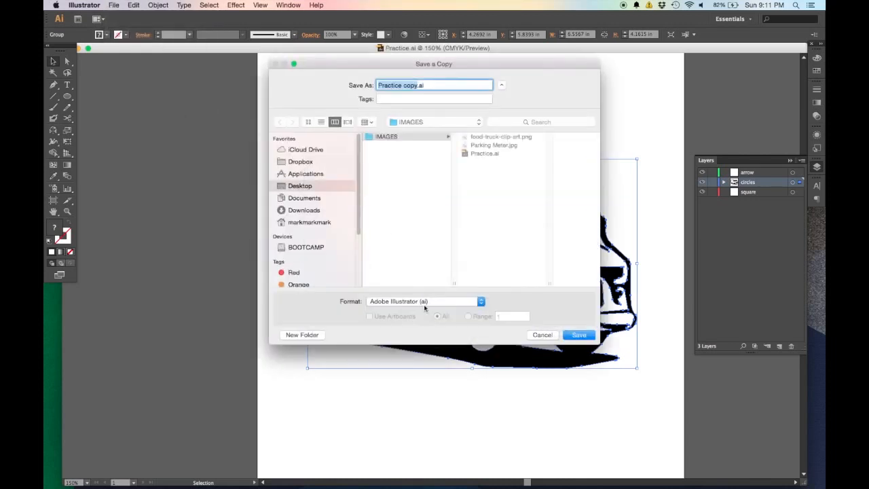
left_click(430, 303)
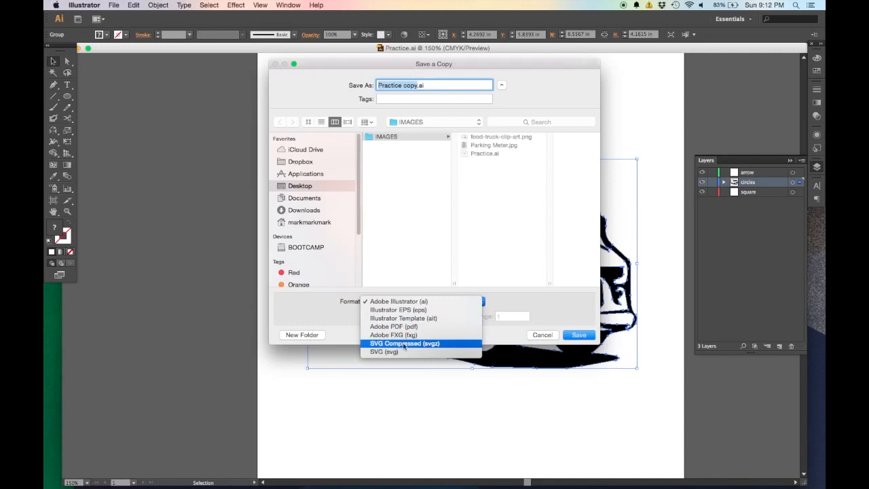
left_click(539, 335)
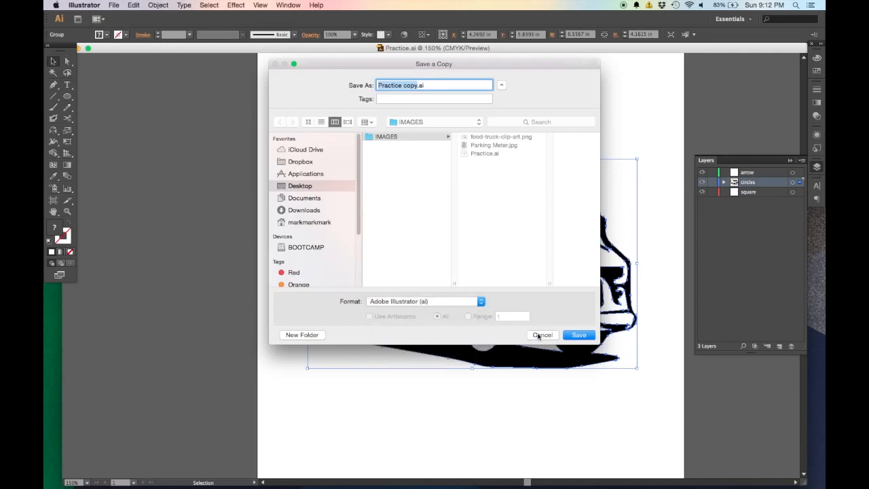
left_click(540, 335)
- Review the available export formats, keep PNG, try the Use Artboards option and cancel the export
left_click(113, 5)
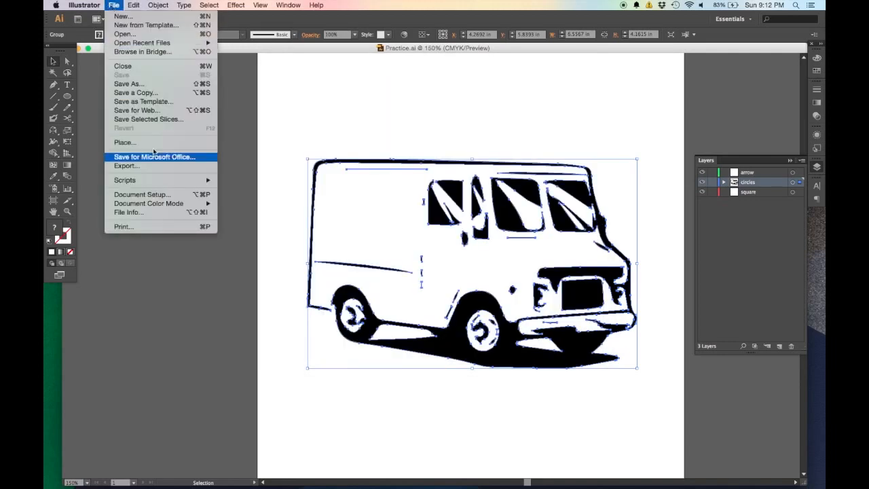
left_click(164, 165)
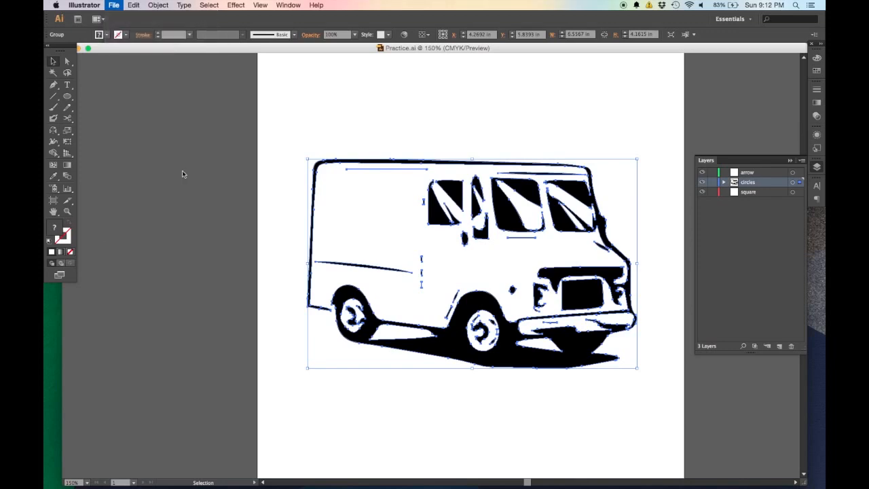
left_click_drag(506, 64, 494, 42)
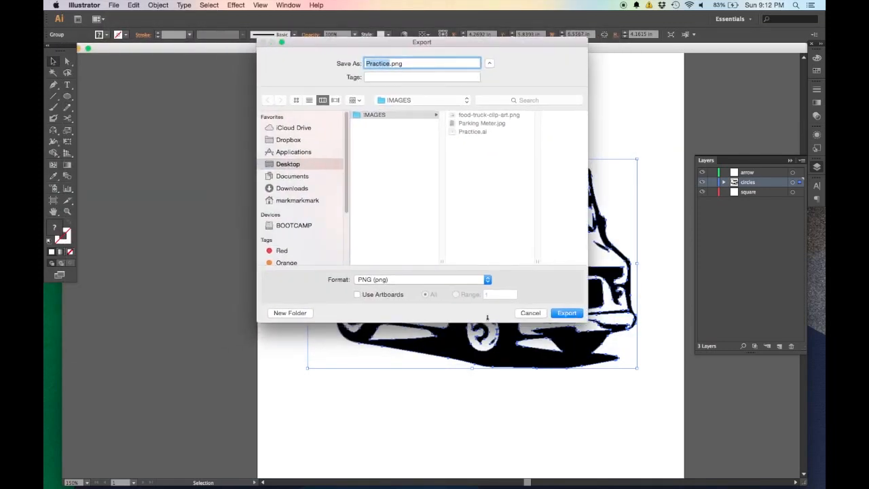
left_click(391, 282)
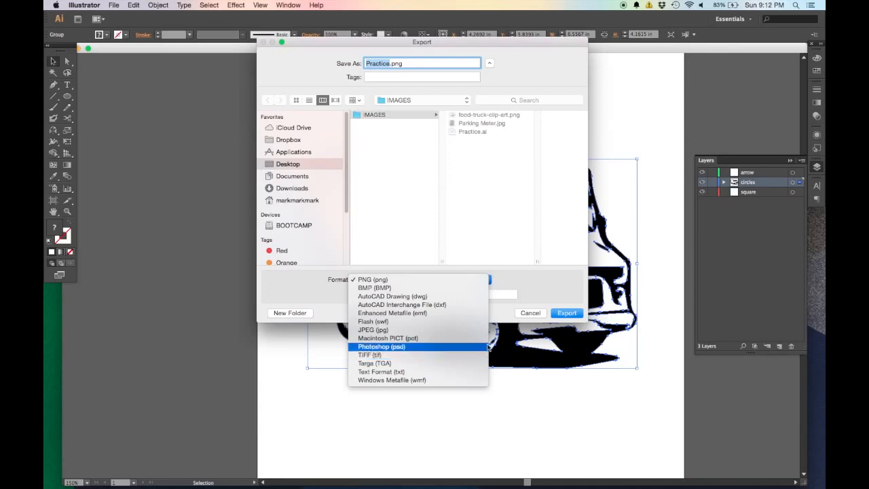
left_click(451, 279)
left_click(362, 296)
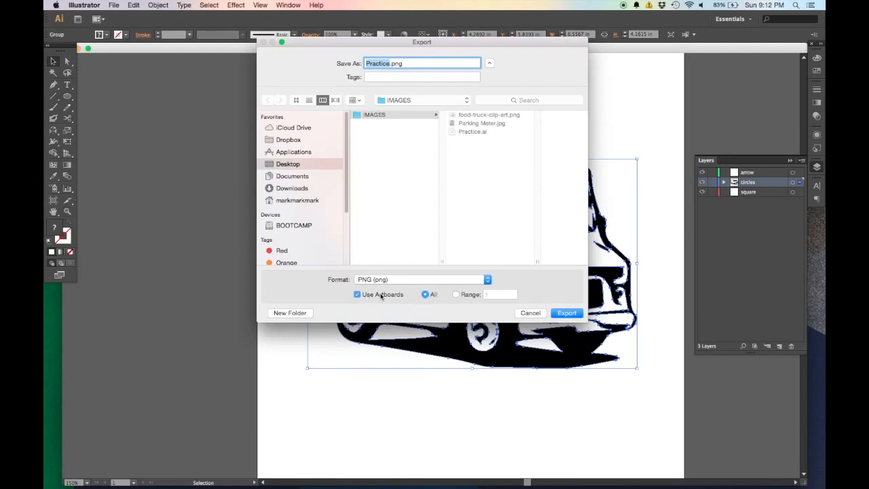
left_click(535, 313)
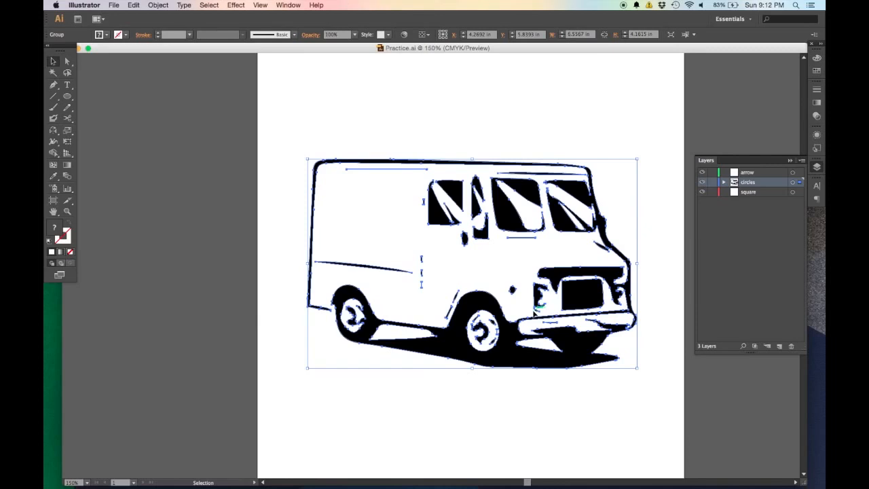
- Deselect the truck, review the PNG export settings with nothing selected, and cancel the export
scroll(537, 302, "down", 2)
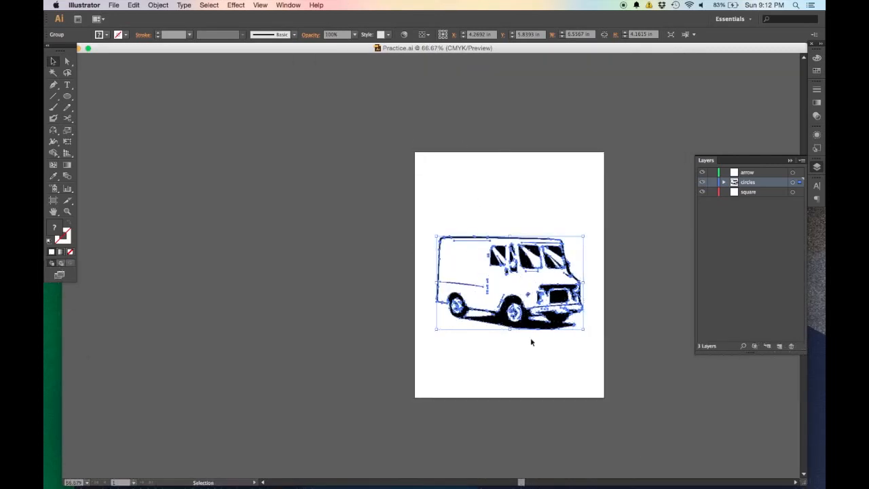
left_click(399, 241)
left_click(72, 6)
mouse_move(113, 5)
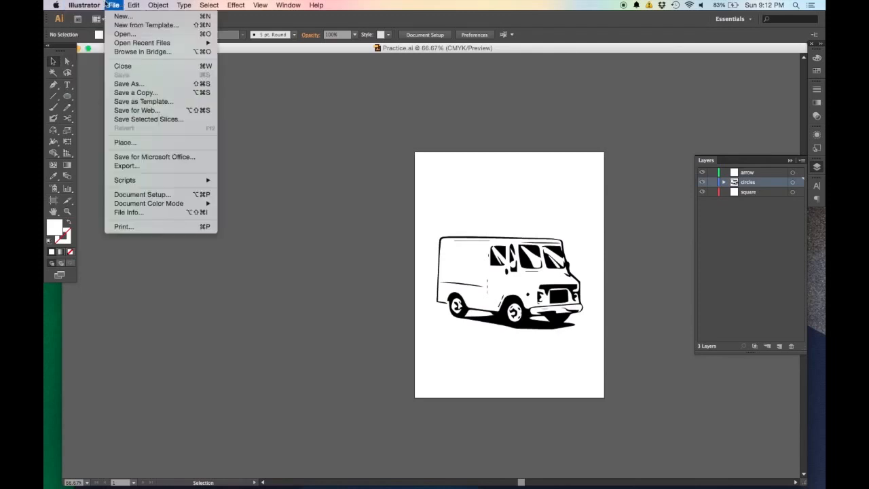
left_click(148, 166)
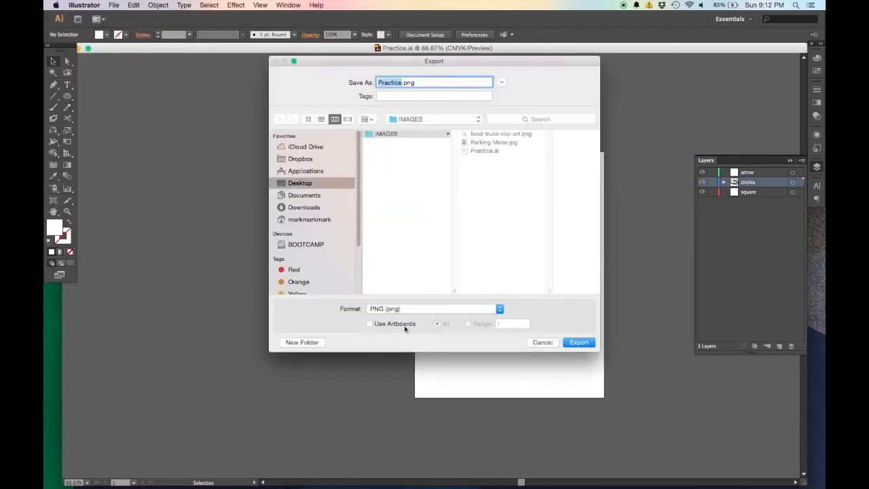
left_click(550, 343)
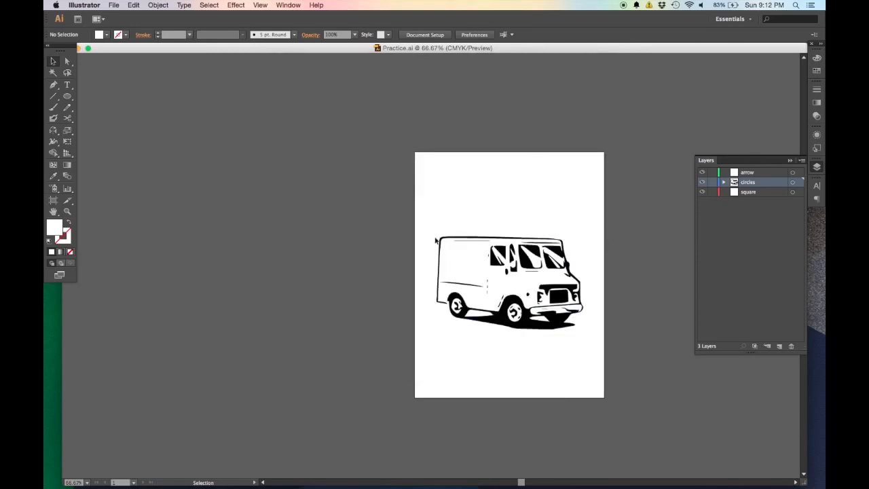
- Select the whole truck to check its extent on the page, deselect it and inspect the finished artwork
left_click_drag(428, 222, 605, 356)
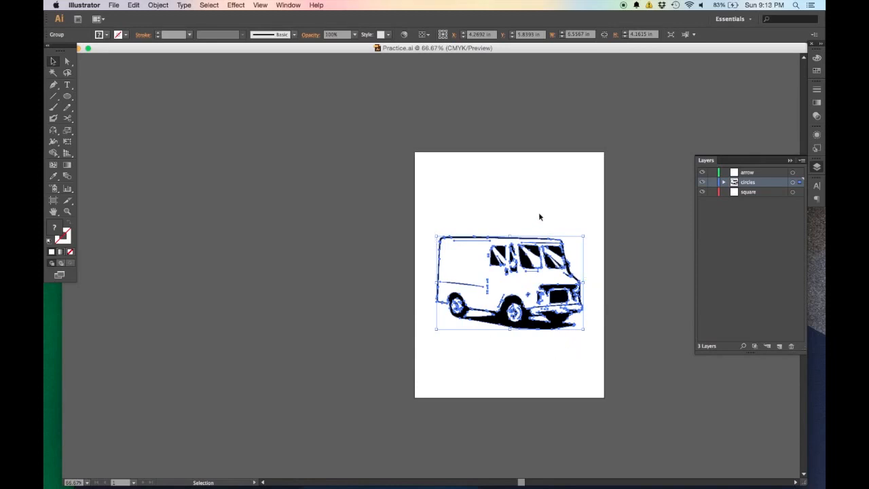
left_click(513, 173)
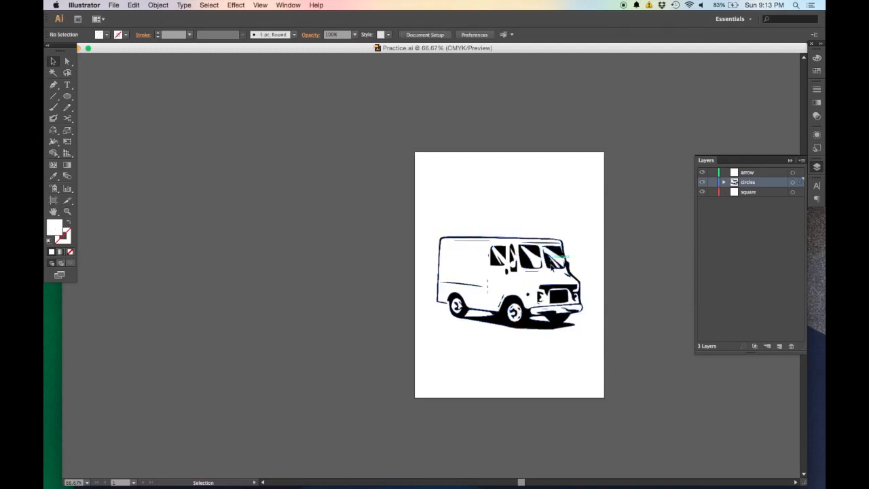
scroll(569, 270, "up", 1)
left_click_drag(590, 261, 539, 199)
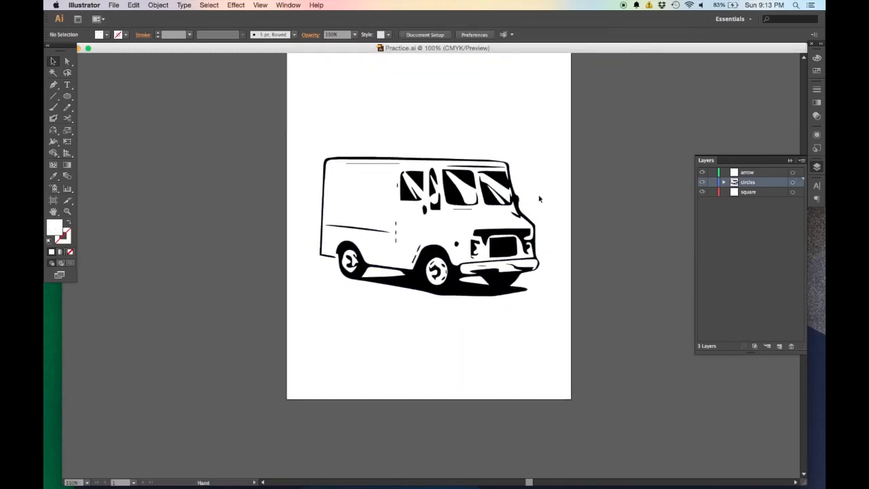